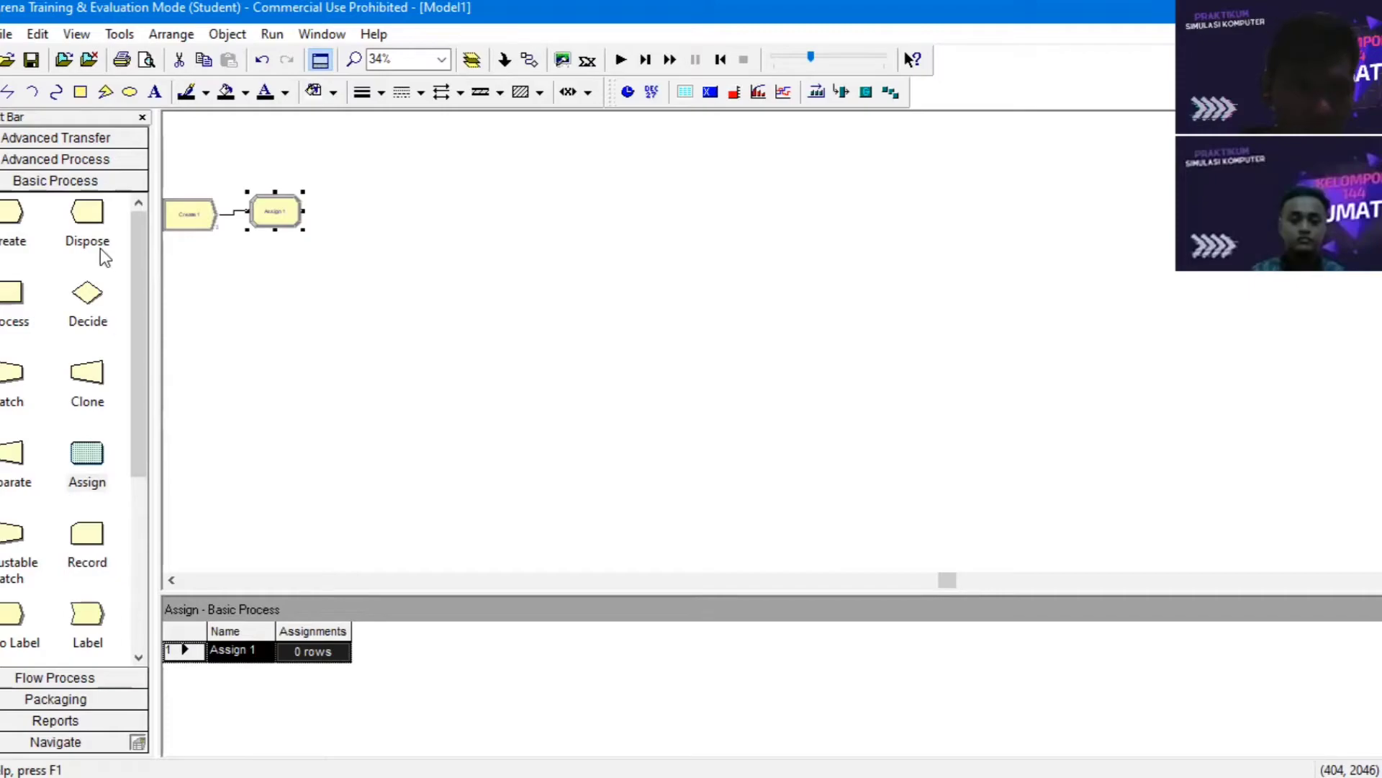
# - Add a Station module after the Assign module, followed by a Process module in the flowchart row
pyautogui.click(92, 138)
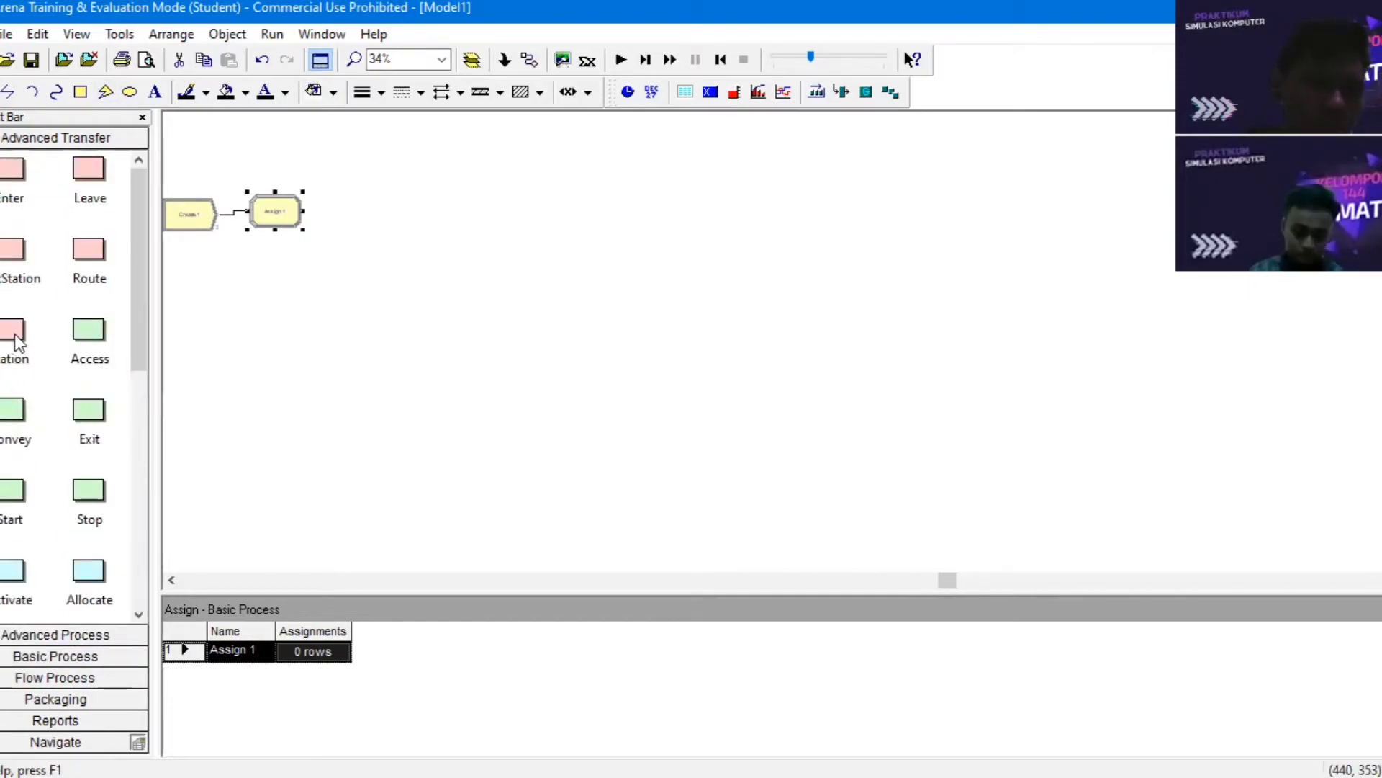
pyautogui.moveTo(15, 334); pyautogui.dragTo(330, 210)
pyautogui.click(72, 634)
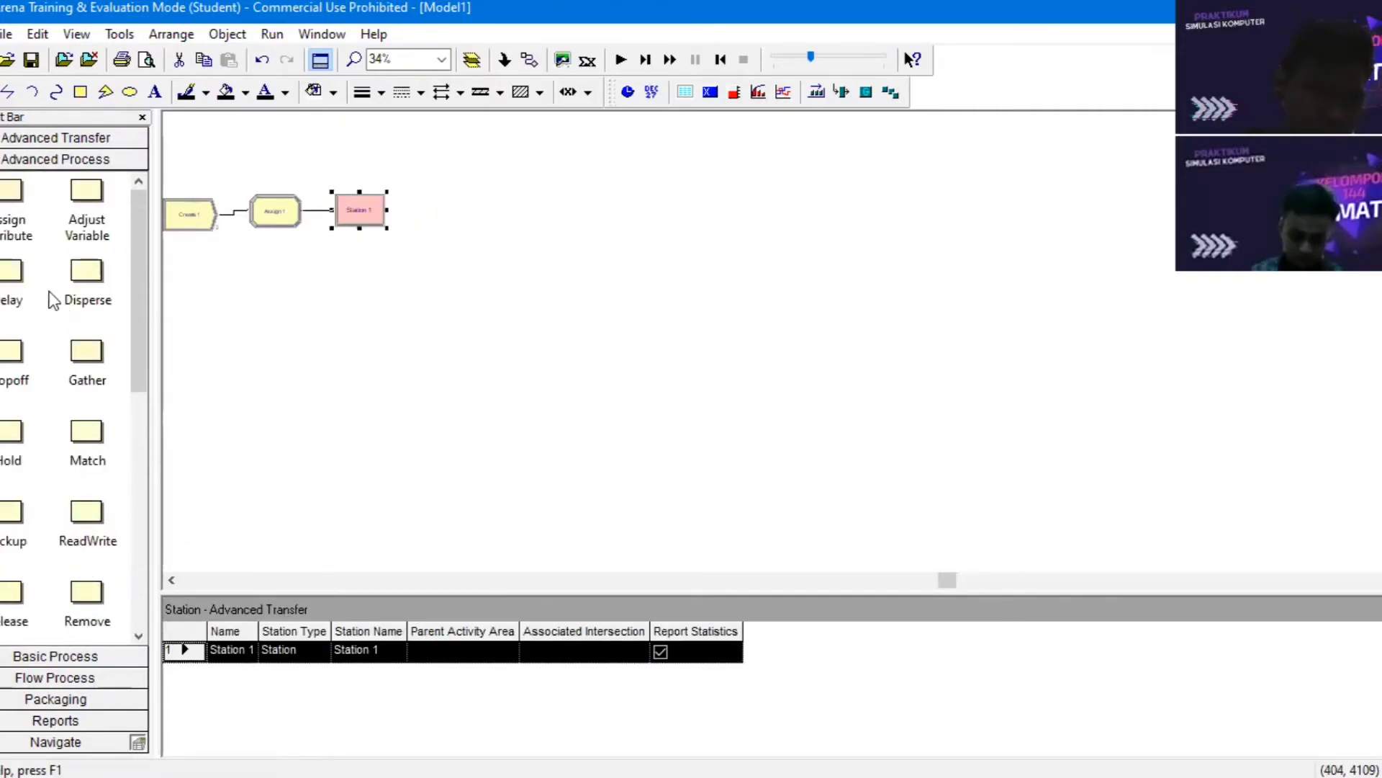
pyautogui.click(67, 657)
pyautogui.moveTo(14, 305); pyautogui.dragTo(423, 210)
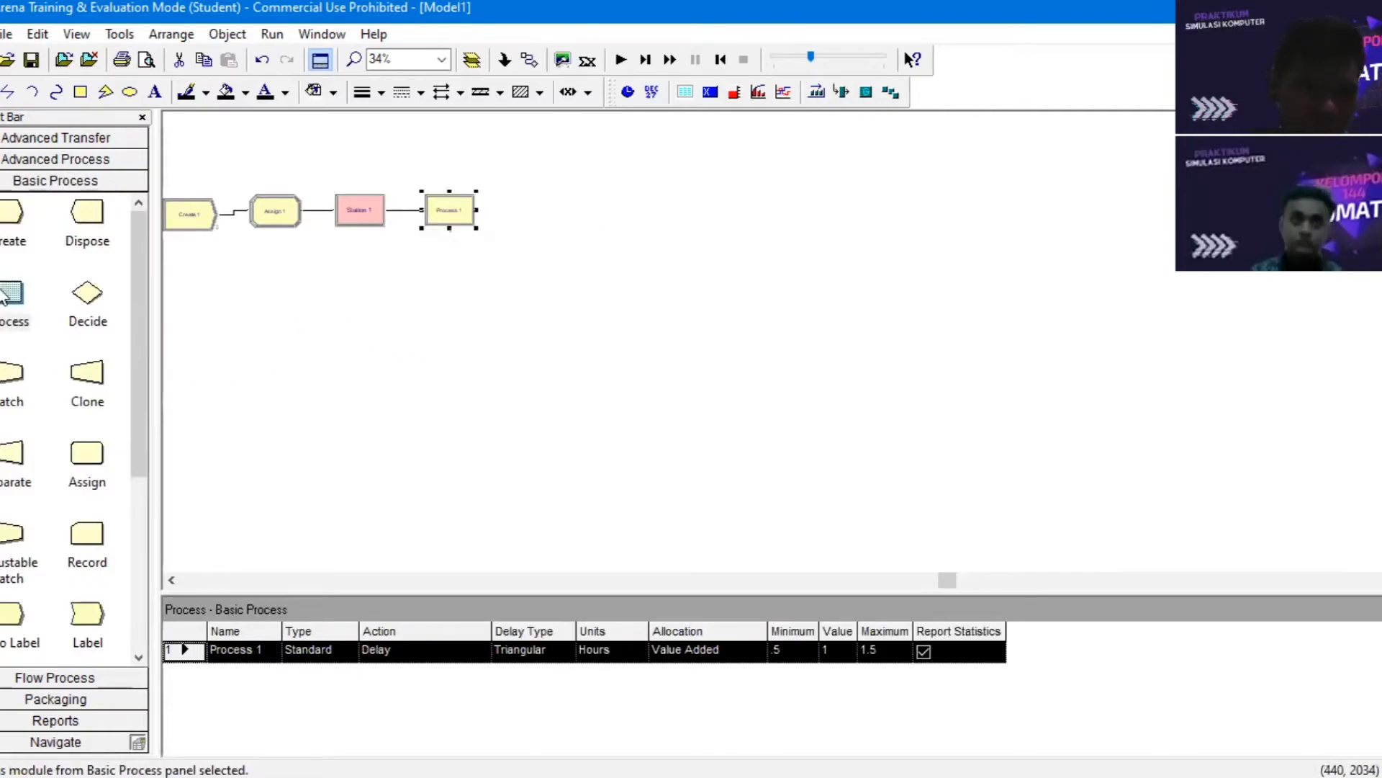
# - Extend the flowchart row with eight more Process modules in series, making nine Process modules altogether
pyautogui.moveTo(13, 296); pyautogui.dragTo(519, 229)
pyautogui.moveTo(19, 330); pyautogui.dragTo(605, 209)
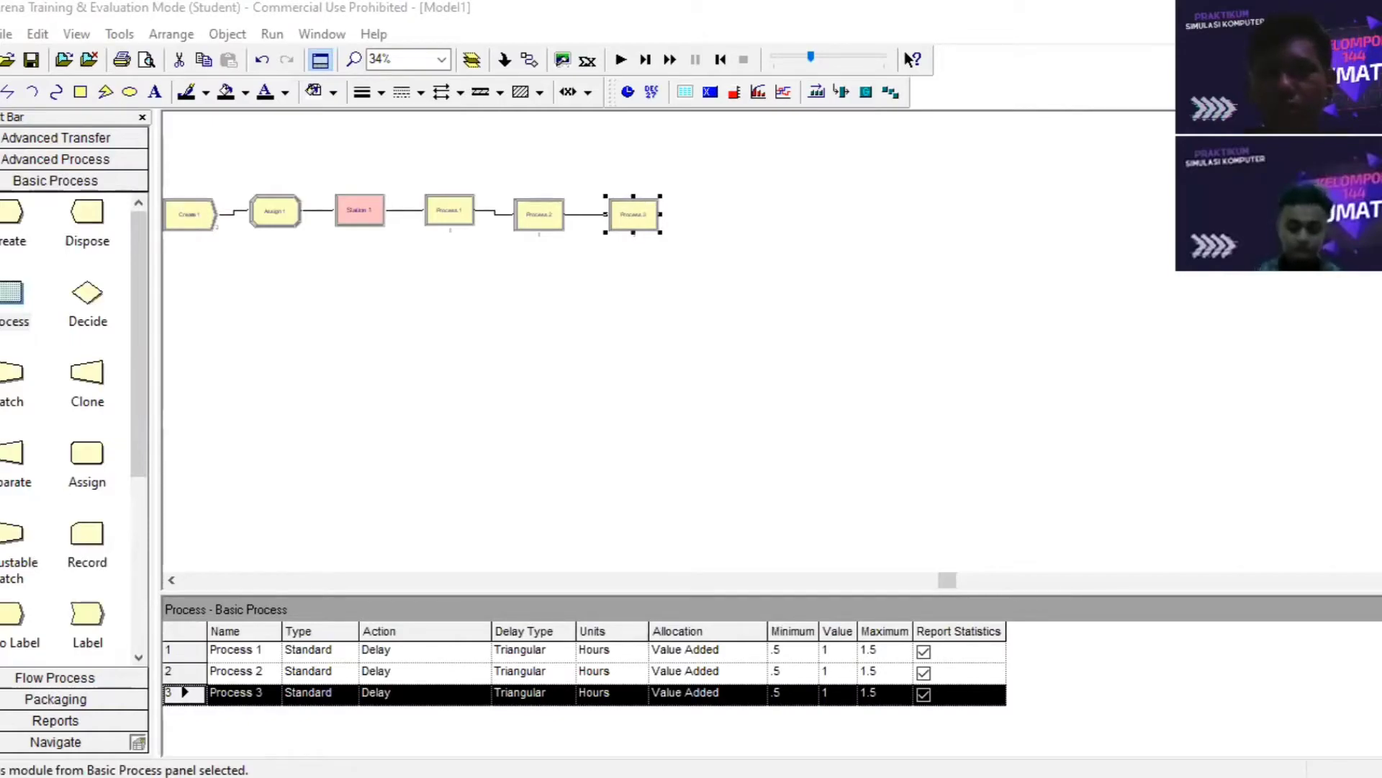
pyautogui.click(720, 215)
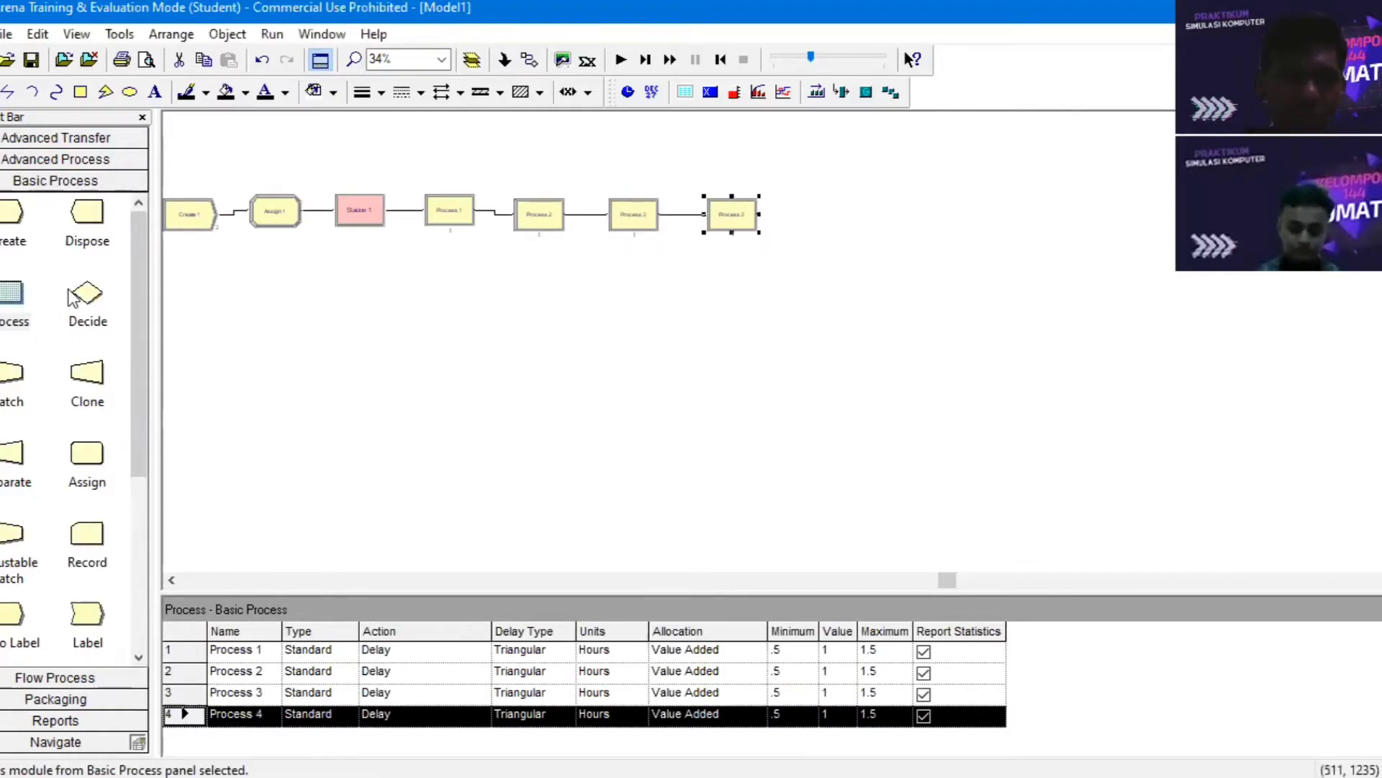
pyautogui.click(818, 215)
pyautogui.click(15, 295)
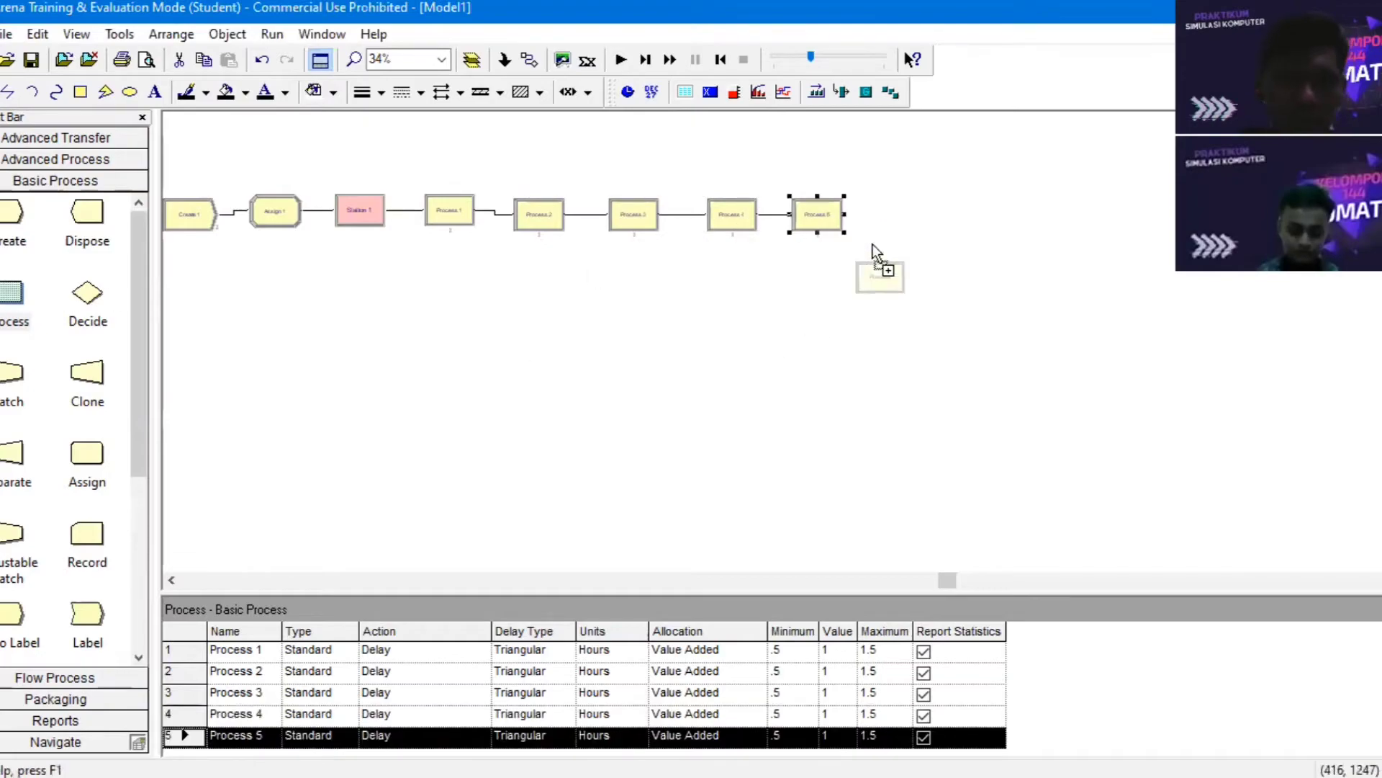
pyautogui.click(911, 215)
pyautogui.click(18, 295)
pyautogui.click(995, 218)
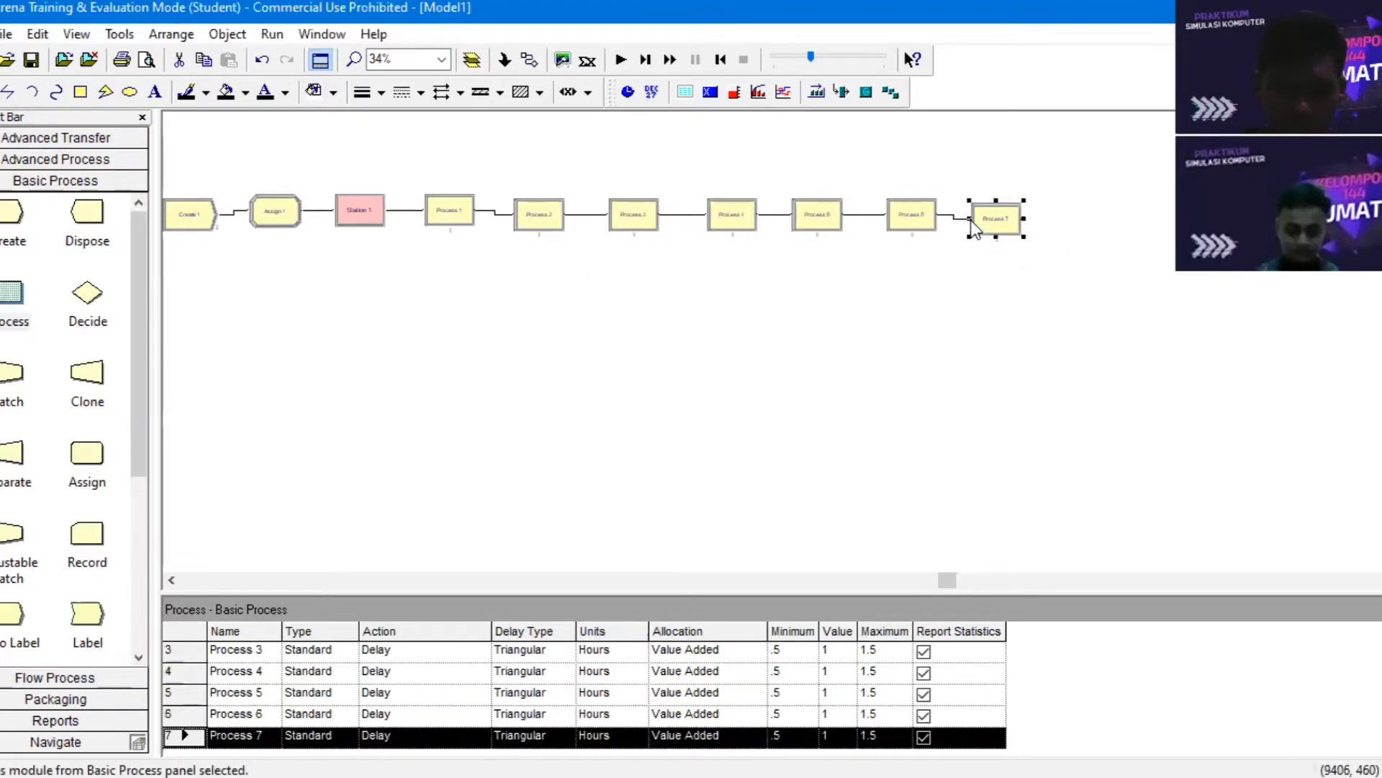
pyautogui.click(8, 296)
pyautogui.click(1086, 215)
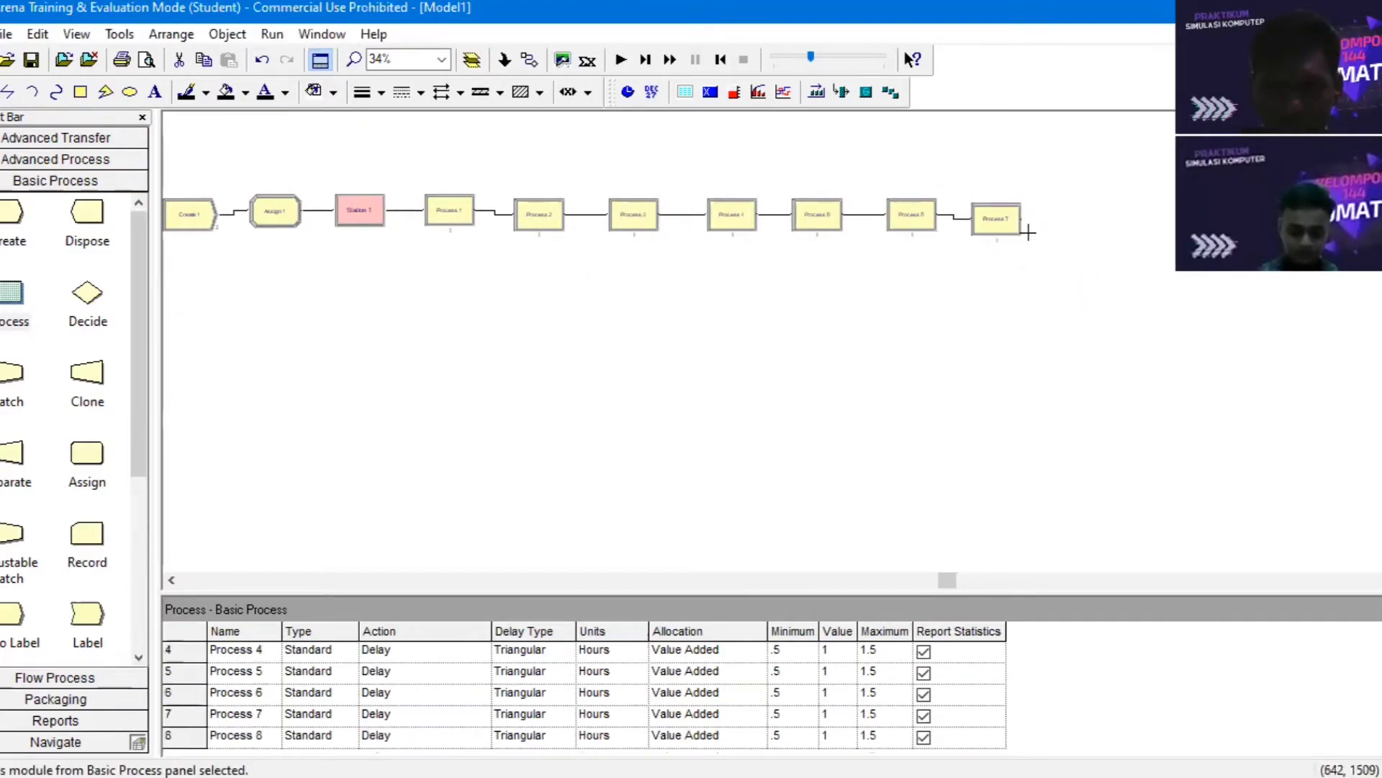
pyautogui.click(1152, 218)
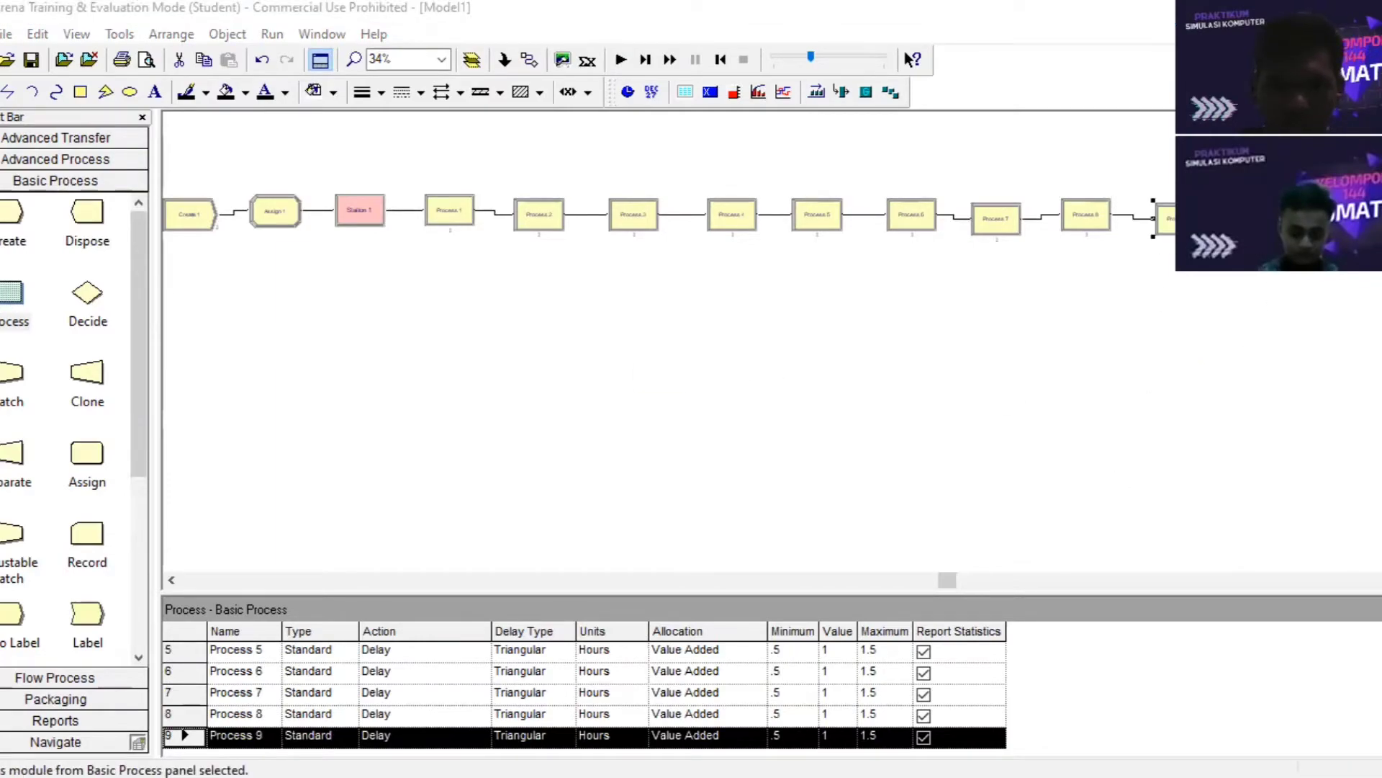
# - Complete the flowchart after the ninth Process module with an Assign, a Record and a Dispose module in series
pyautogui.moveTo(78, 476); pyautogui.dragTo(1271, 220)
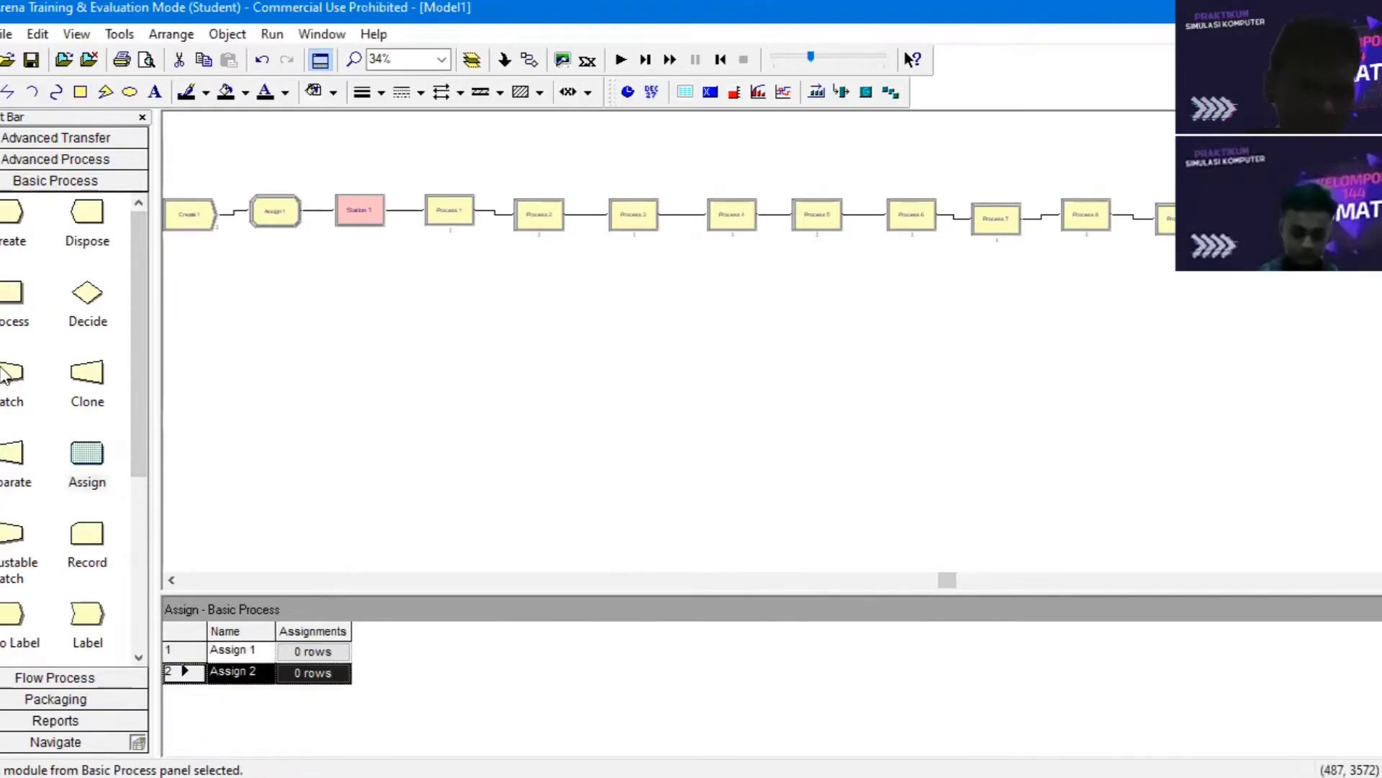
pyautogui.moveTo(90, 545); pyautogui.dragTo(1368, 265)
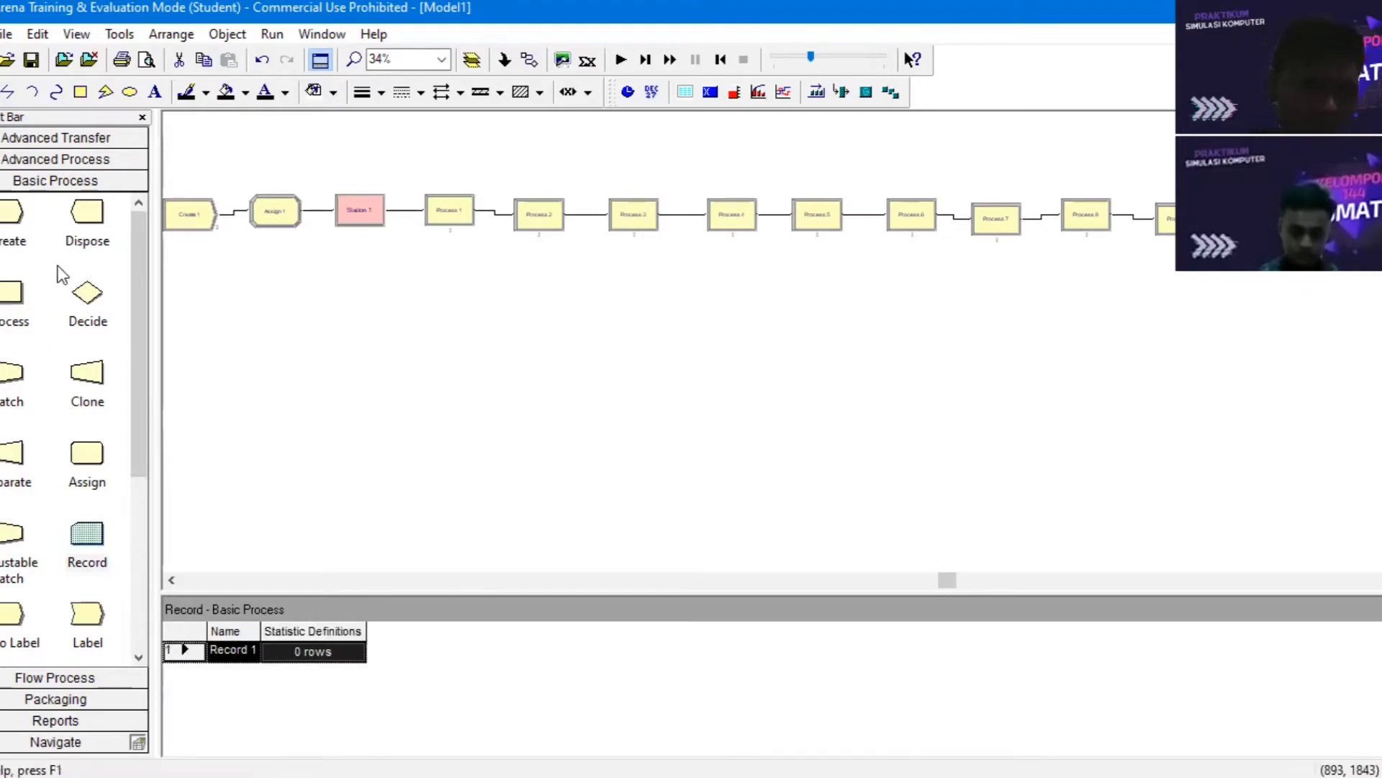
pyautogui.moveTo(87, 211); pyautogui.dragTo(1346, 308)
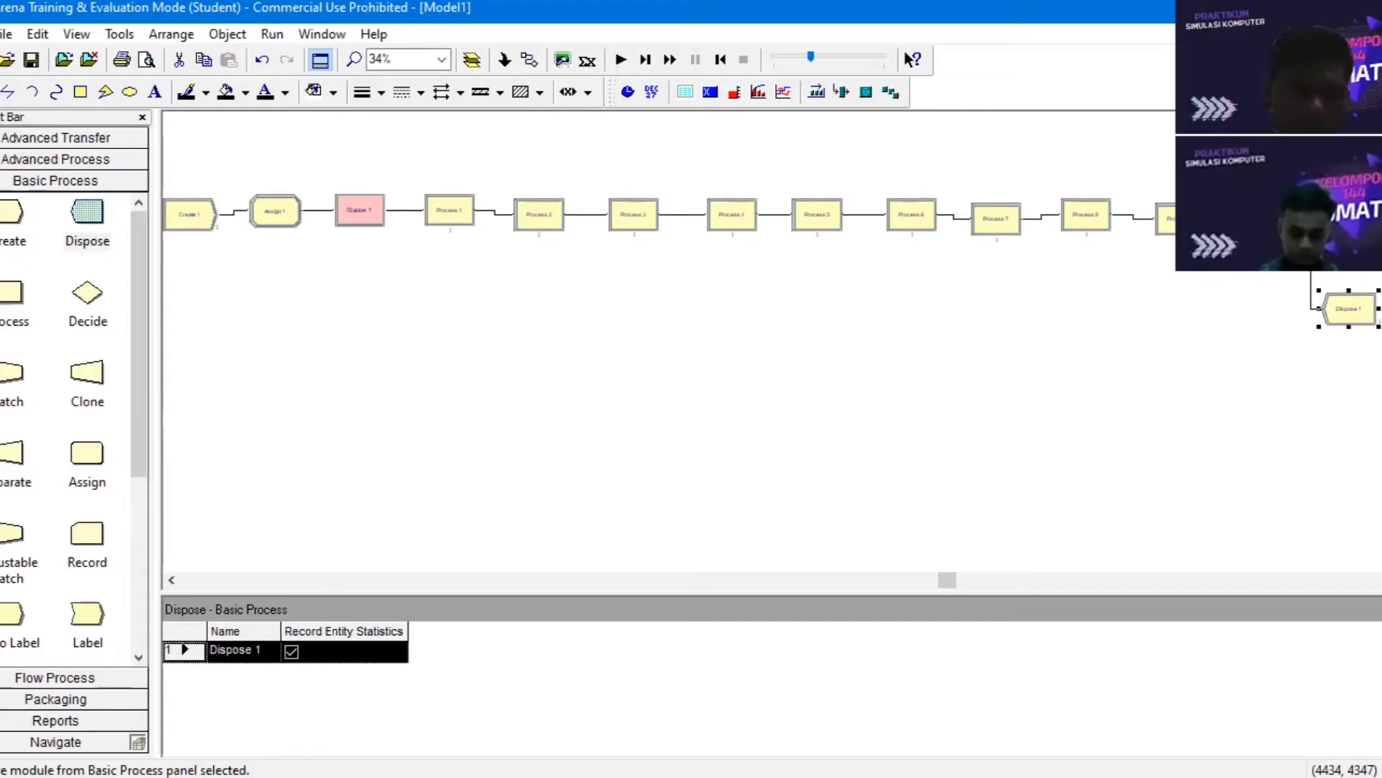
# - Name the Create module "Kedatangan Bahan Baku" and set its Max Arrivals to 1
pyautogui.click(180, 207)
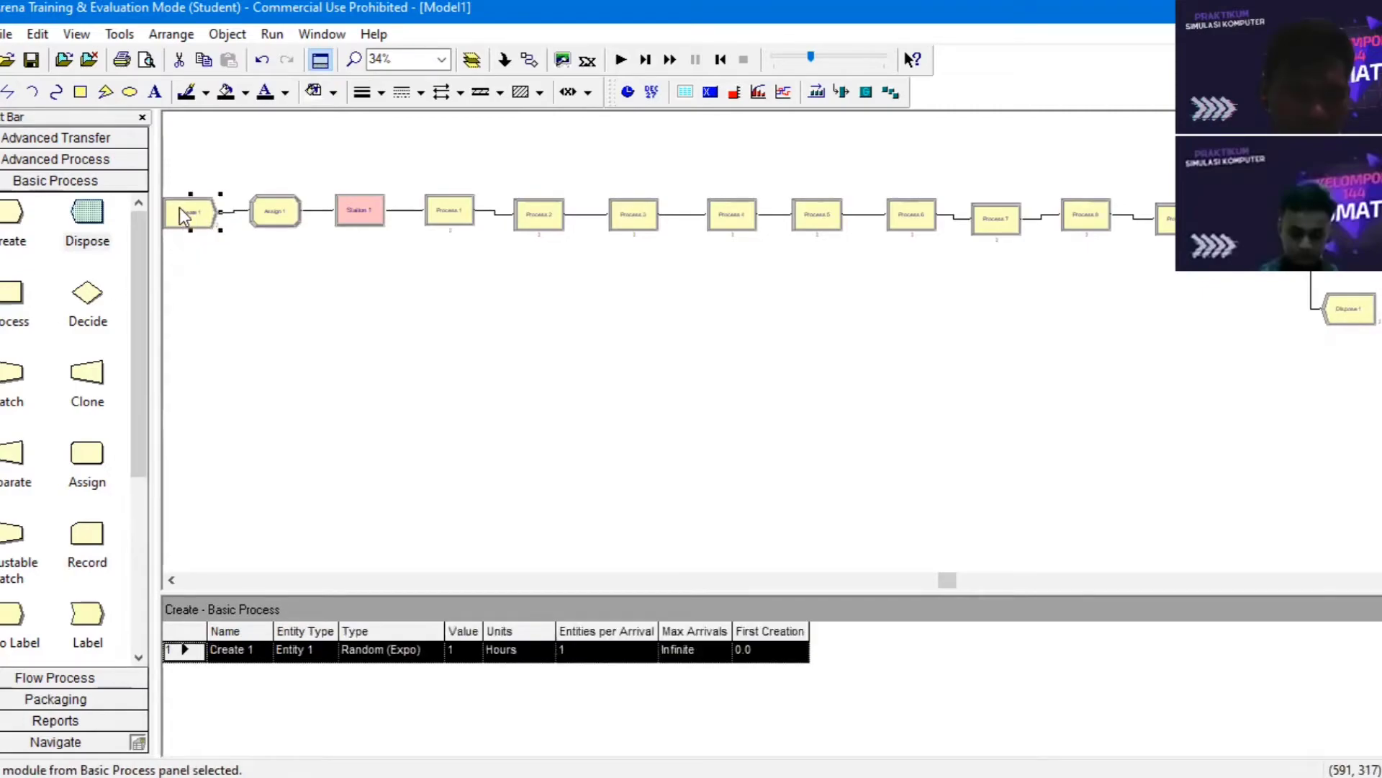
pyautogui.rightClick(179, 208)
pyautogui.click(262, 456)
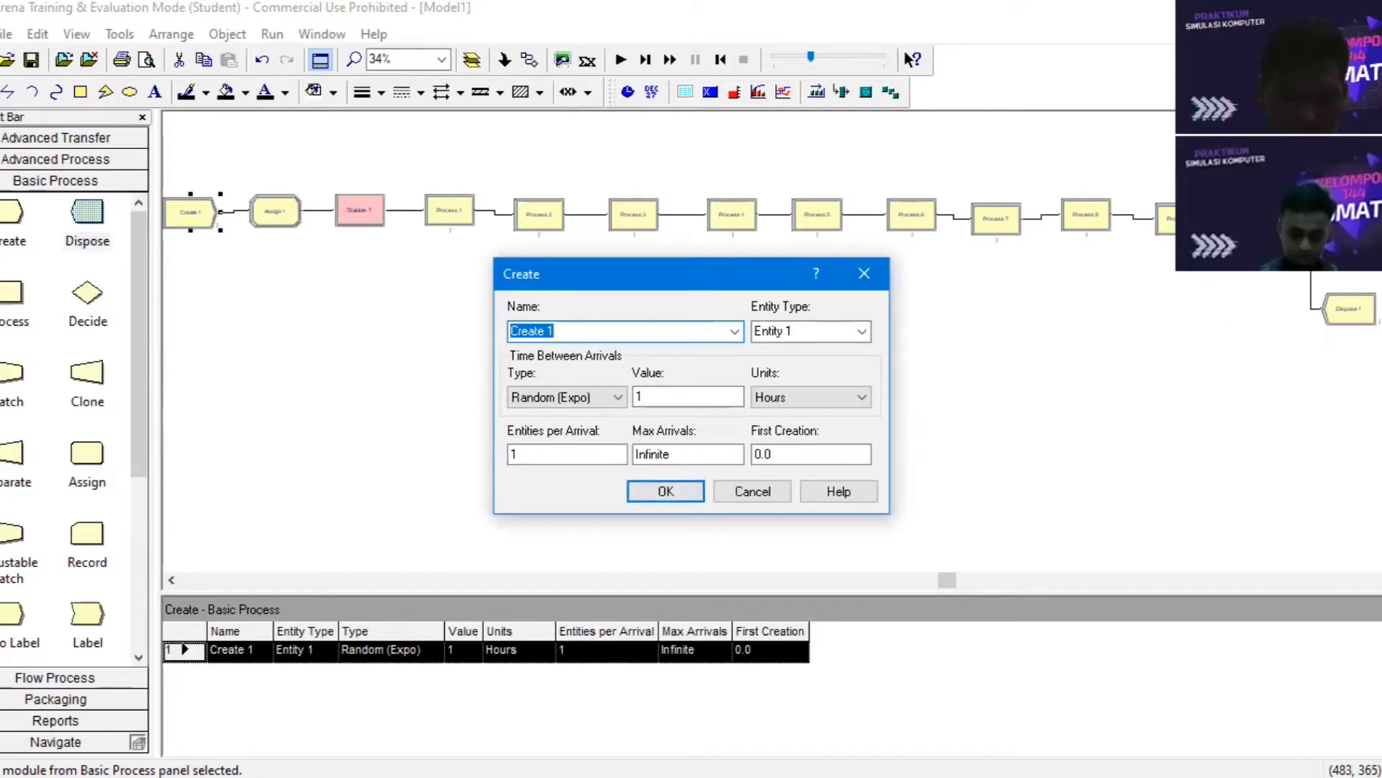
pyautogui.hotkey('alt', 'Tab')
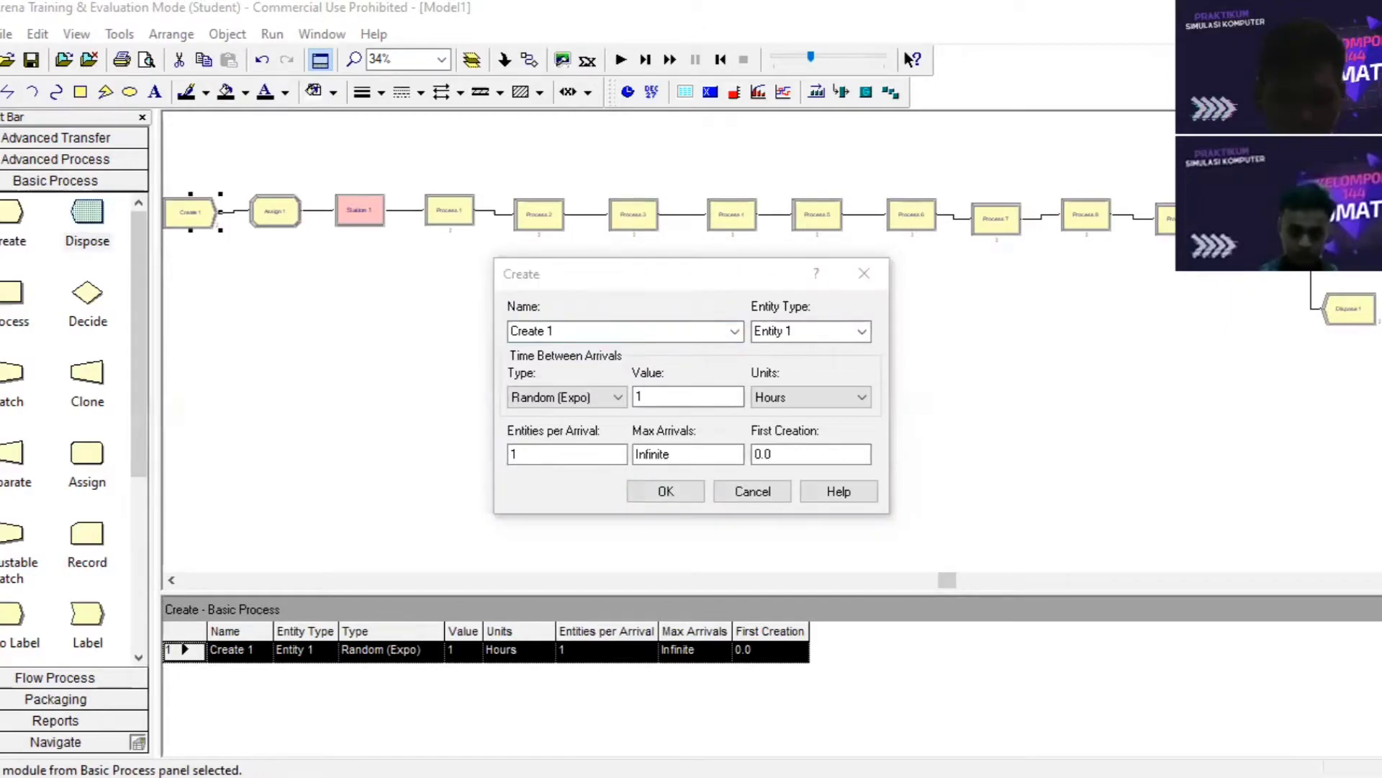
pyautogui.hotkey('alt', 'Tab')
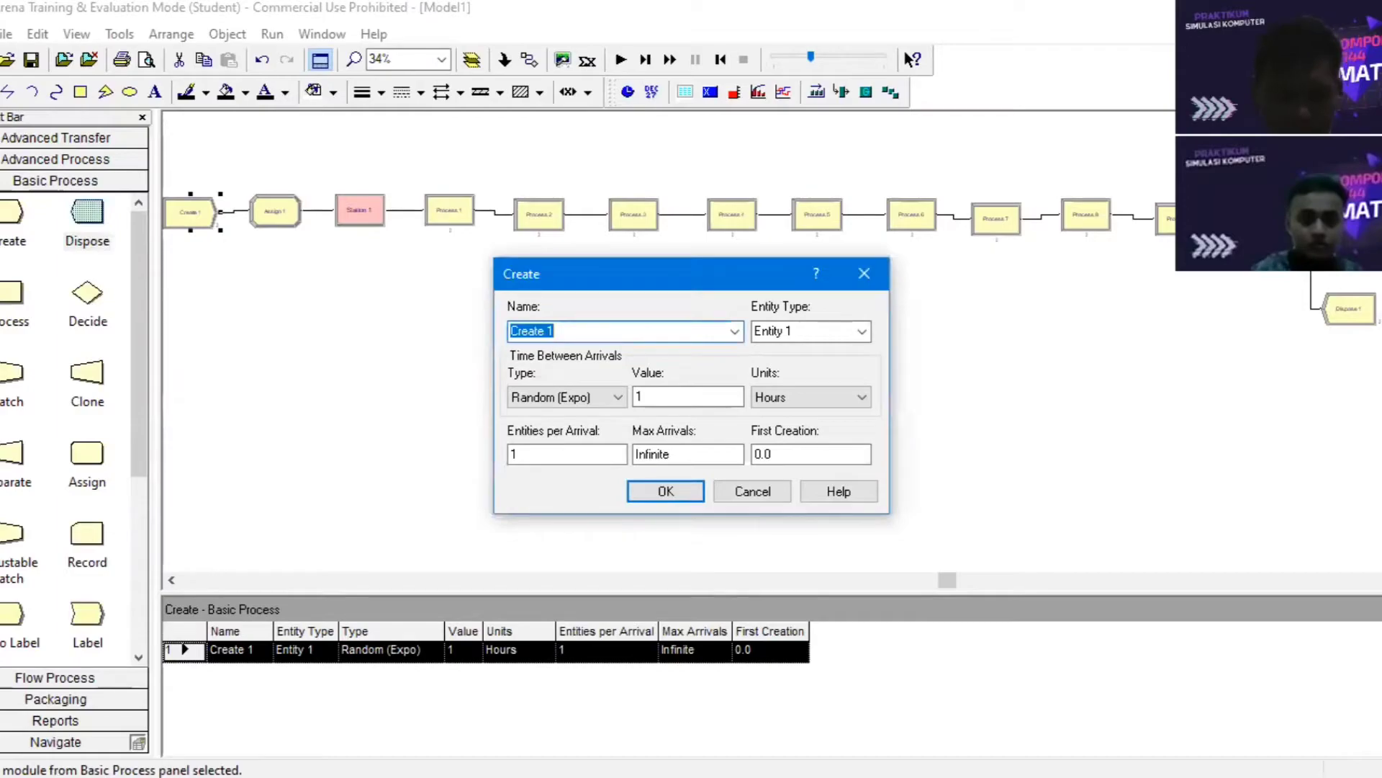
pyautogui.write('Kedatangan ')
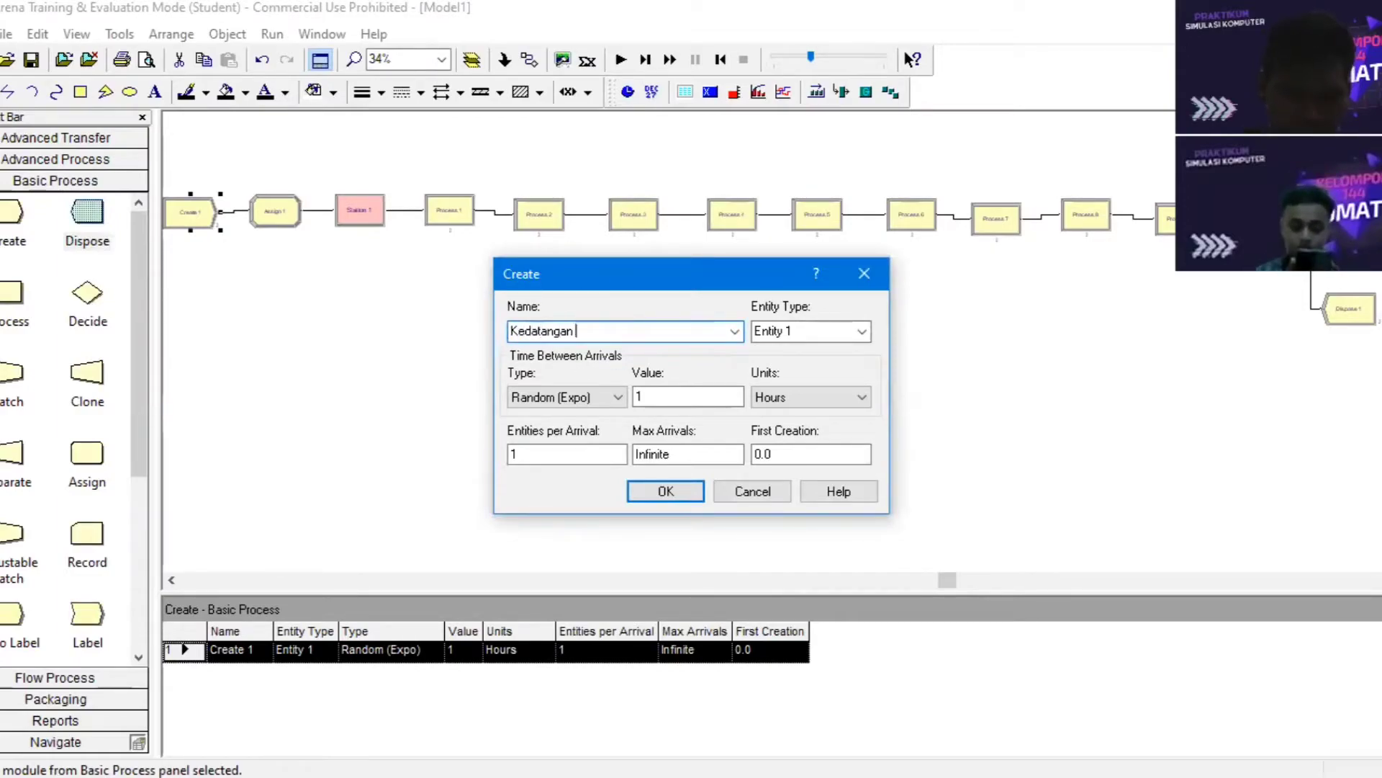
pyautogui.write('Bahan Baku')
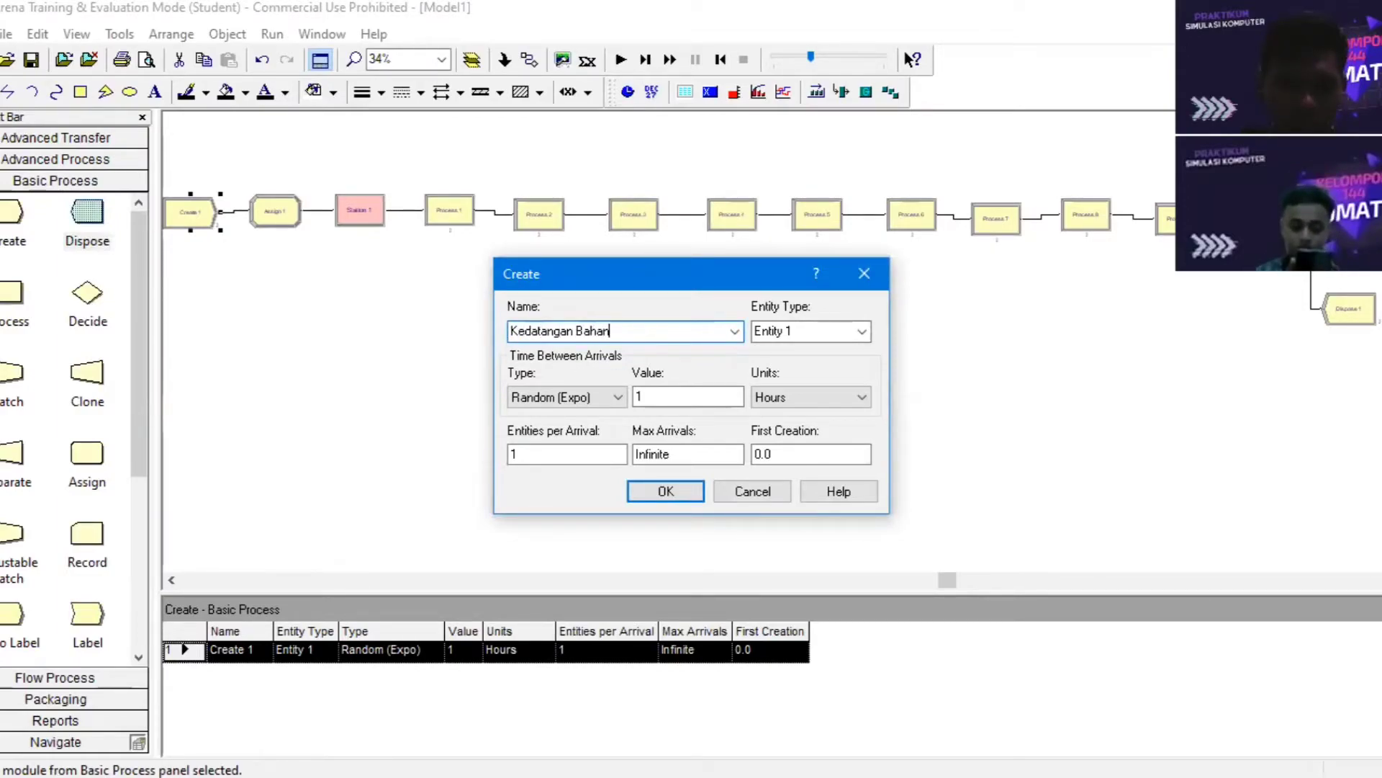
pyautogui.doubleClick(670, 454)
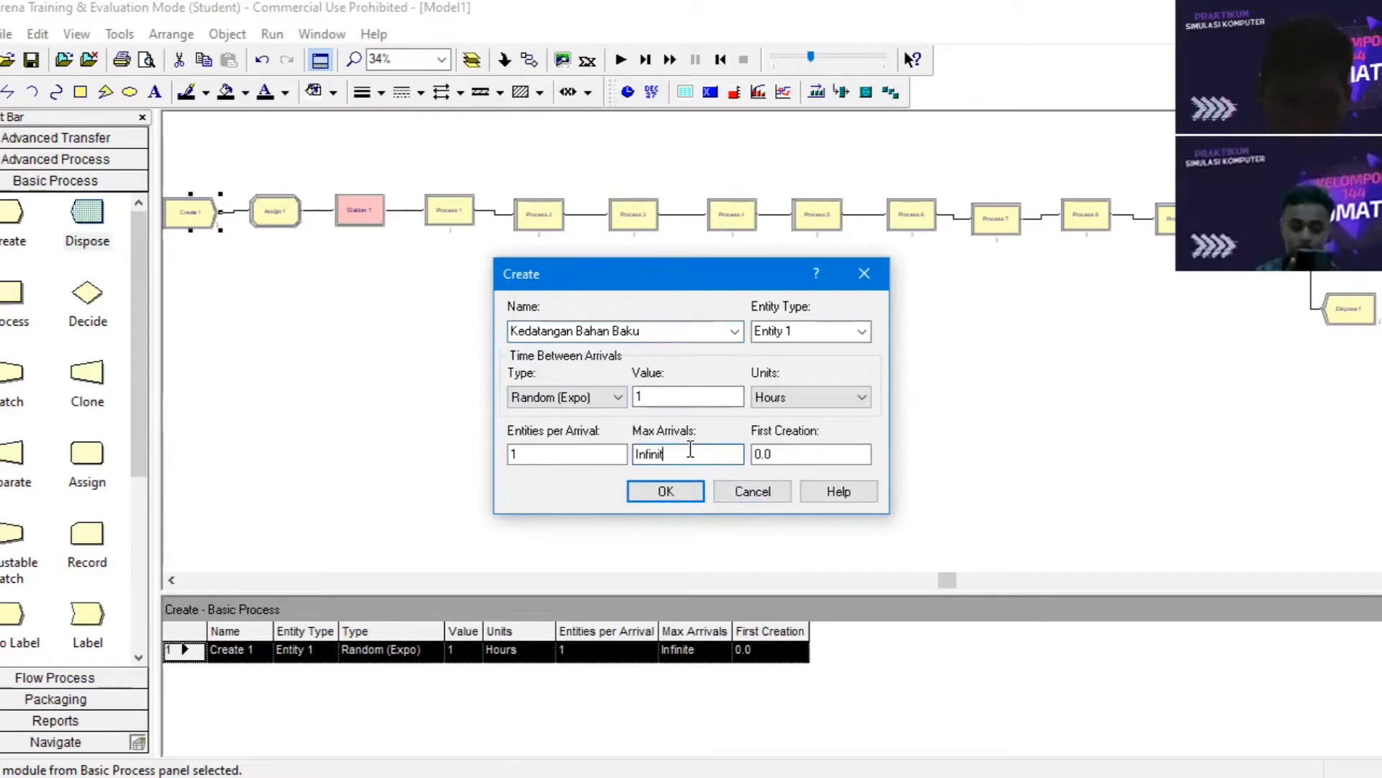
pyautogui.write('1')
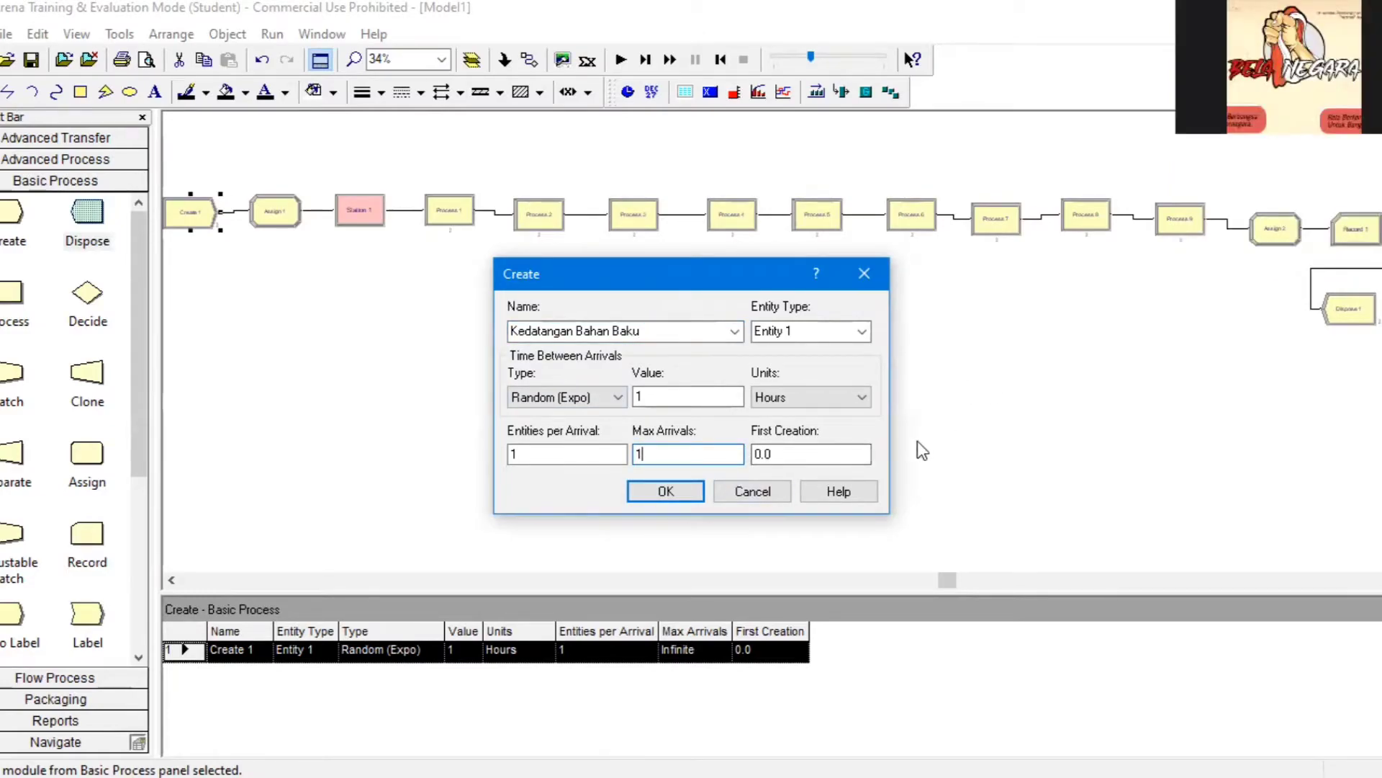
pyautogui.click(666, 491)
# - Add an Entity Type assignment with the entity type "Mesin 1" to the first Assign module
pyautogui.doubleClick(274, 214)
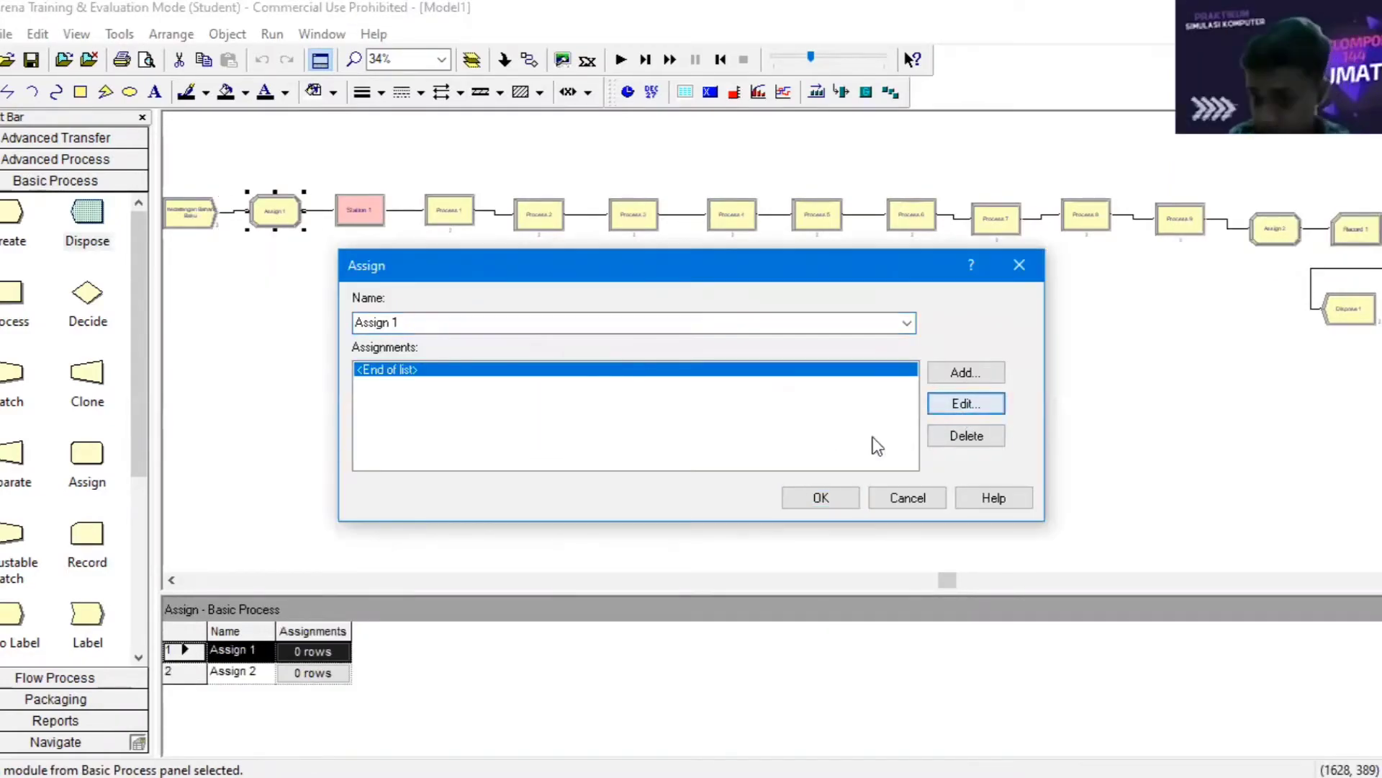
pyautogui.click(979, 400)
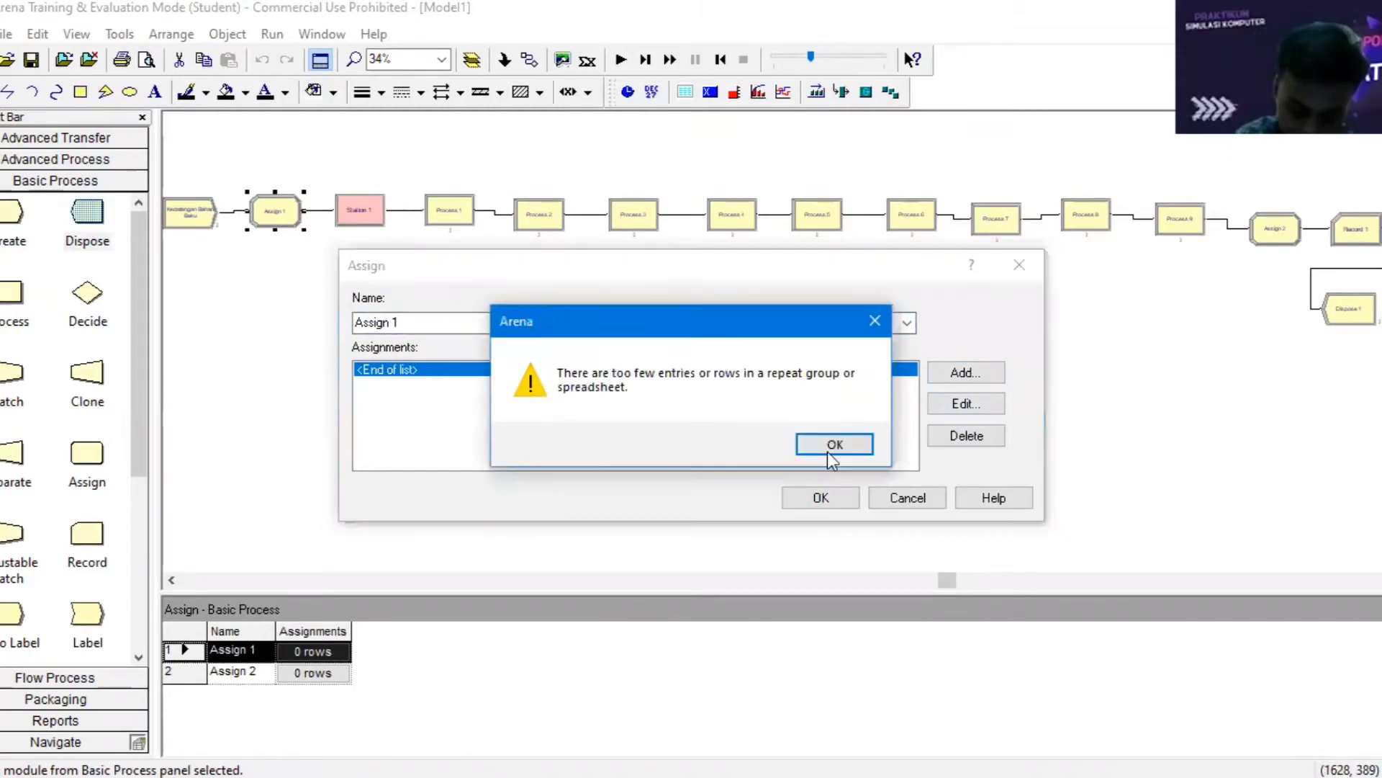
pyautogui.click(829, 445)
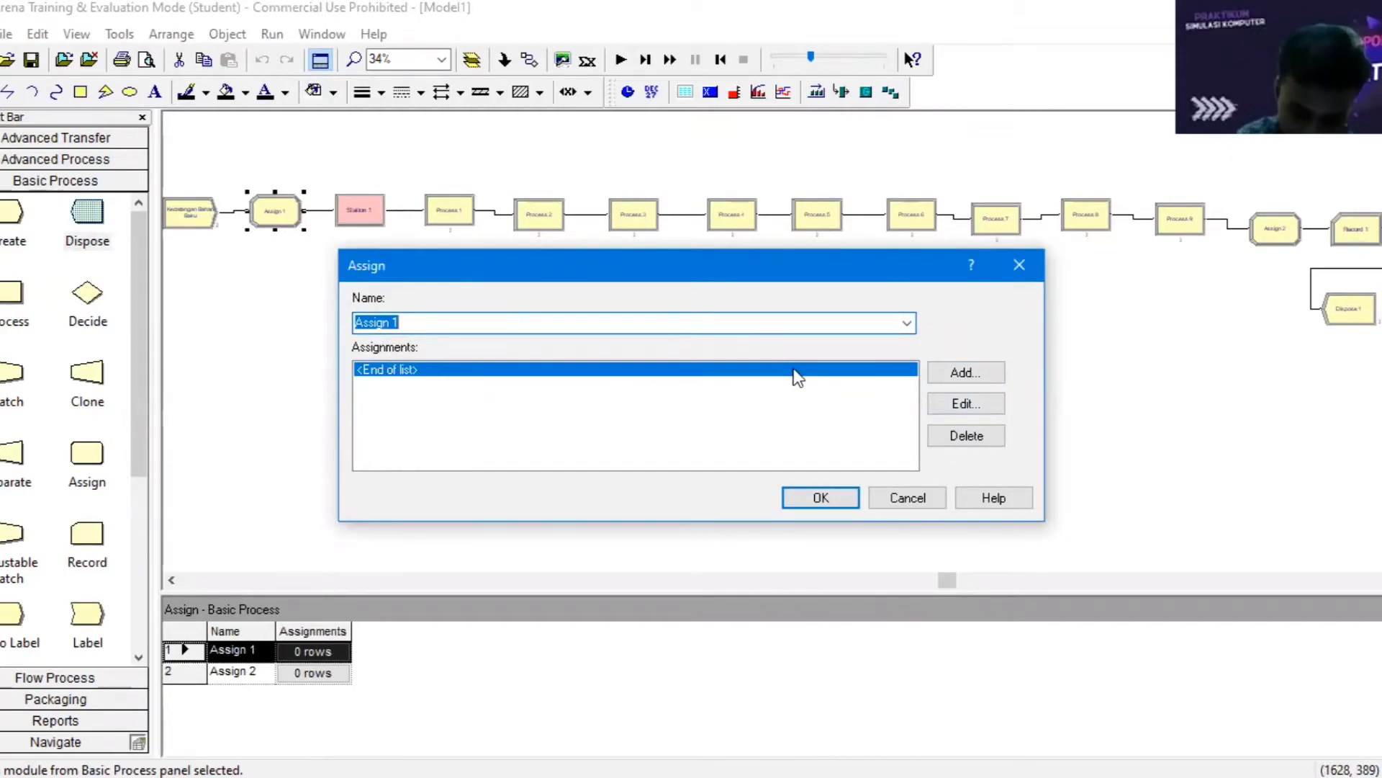
pyautogui.click(967, 372)
pyautogui.click(595, 368)
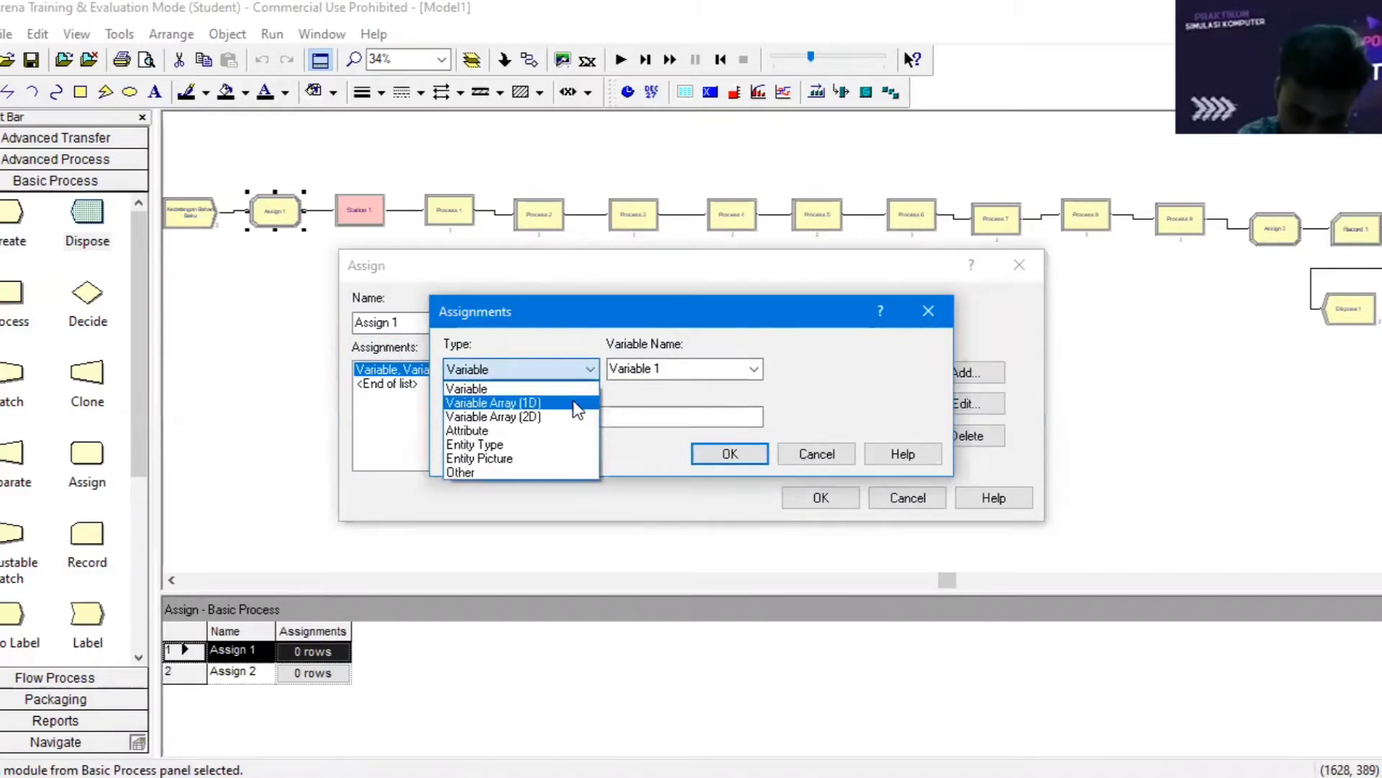
pyautogui.click(552, 444)
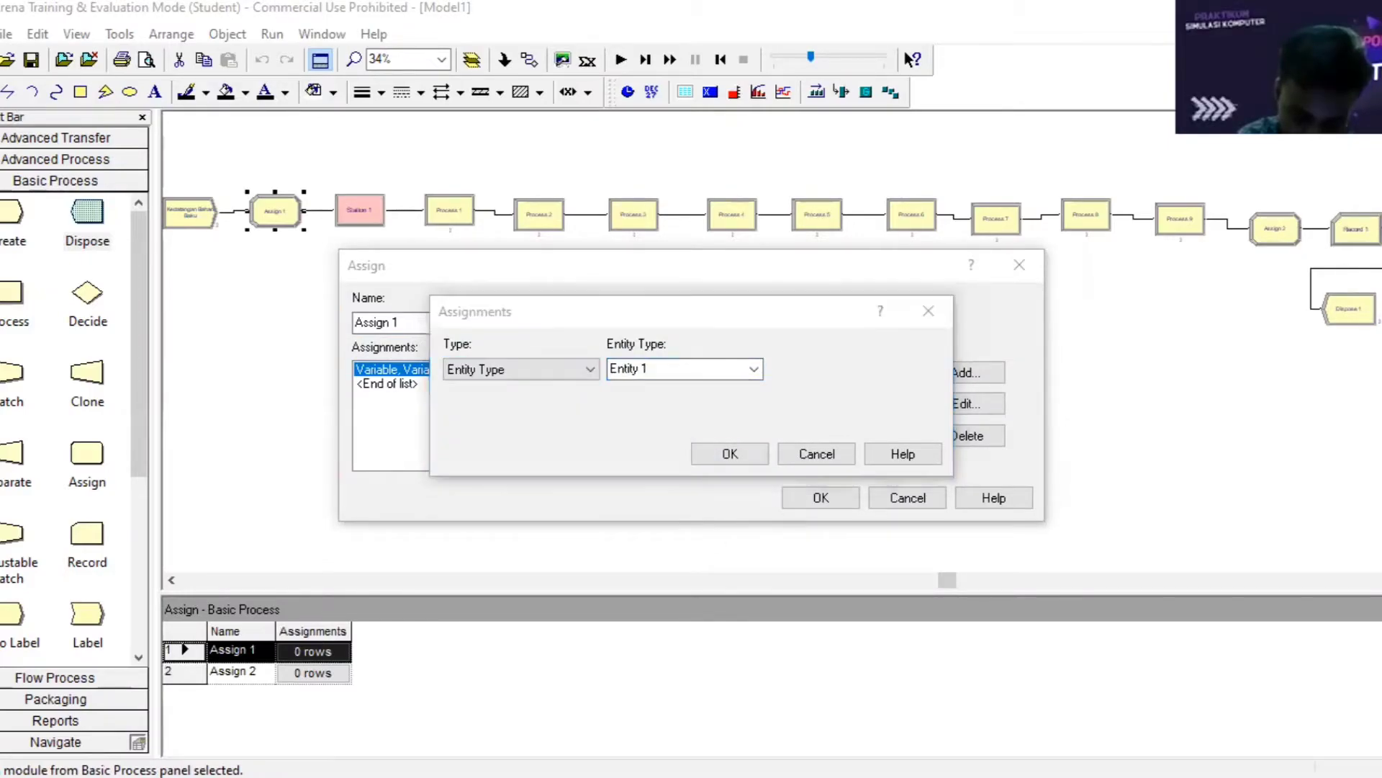
pyautogui.click(836, 628)
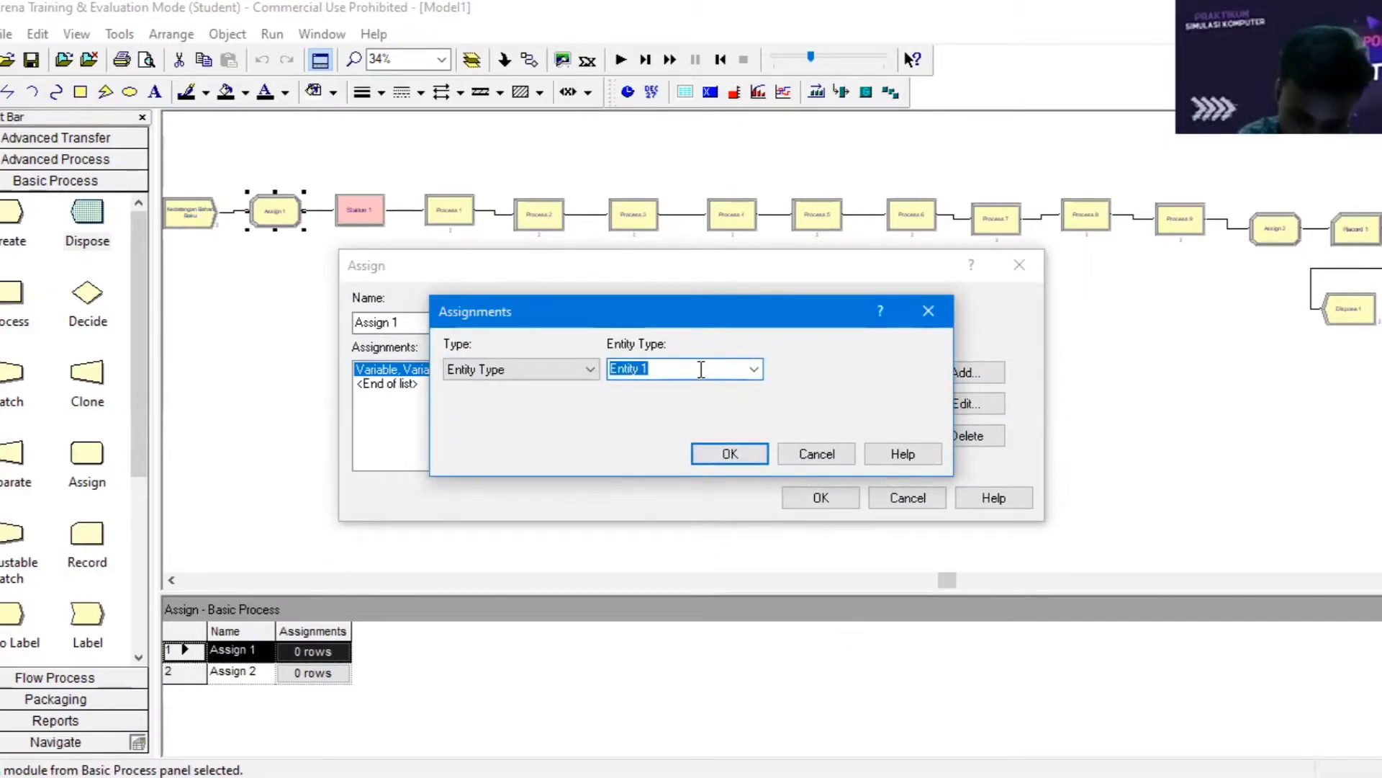
pyautogui.write('Mesin 1')
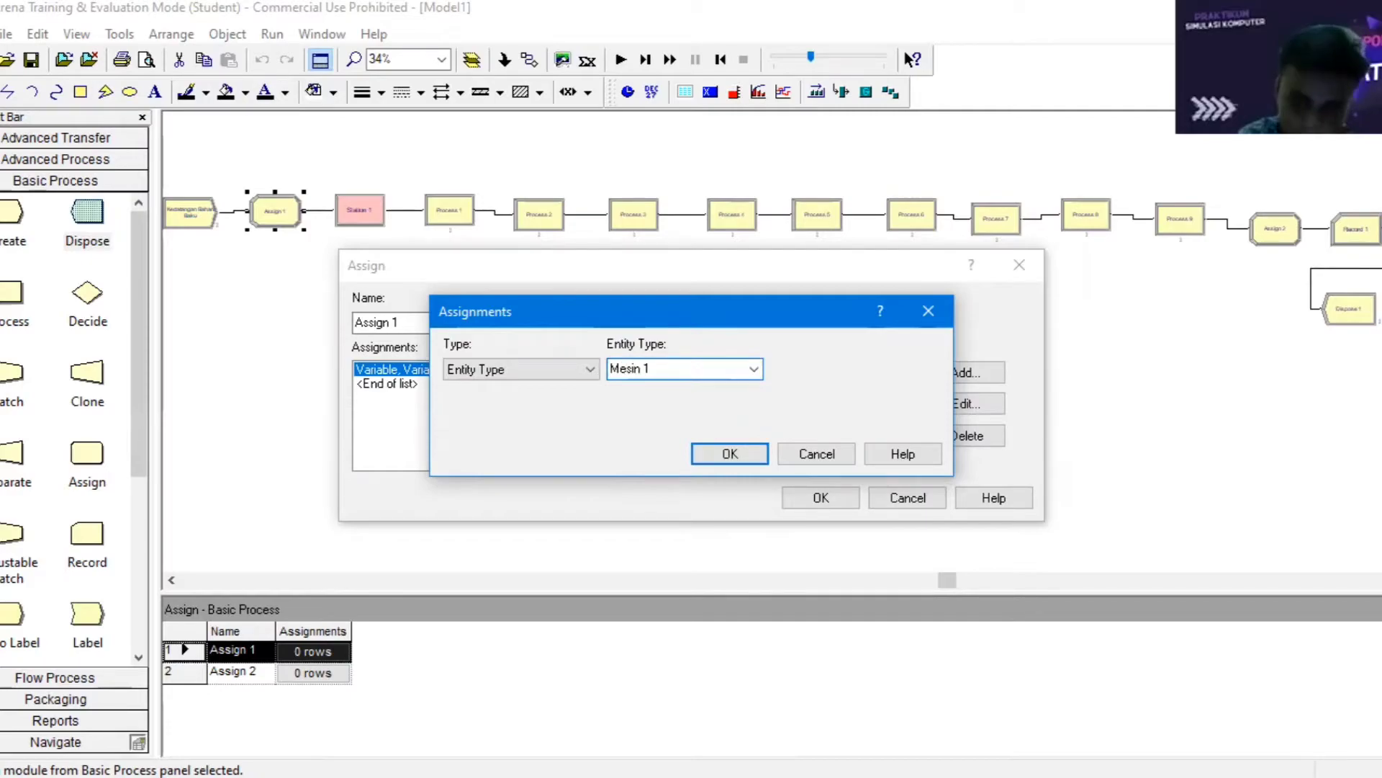
pyautogui.press('Return')
pyautogui.doubleClick(698, 371)
pyautogui.click(736, 452)
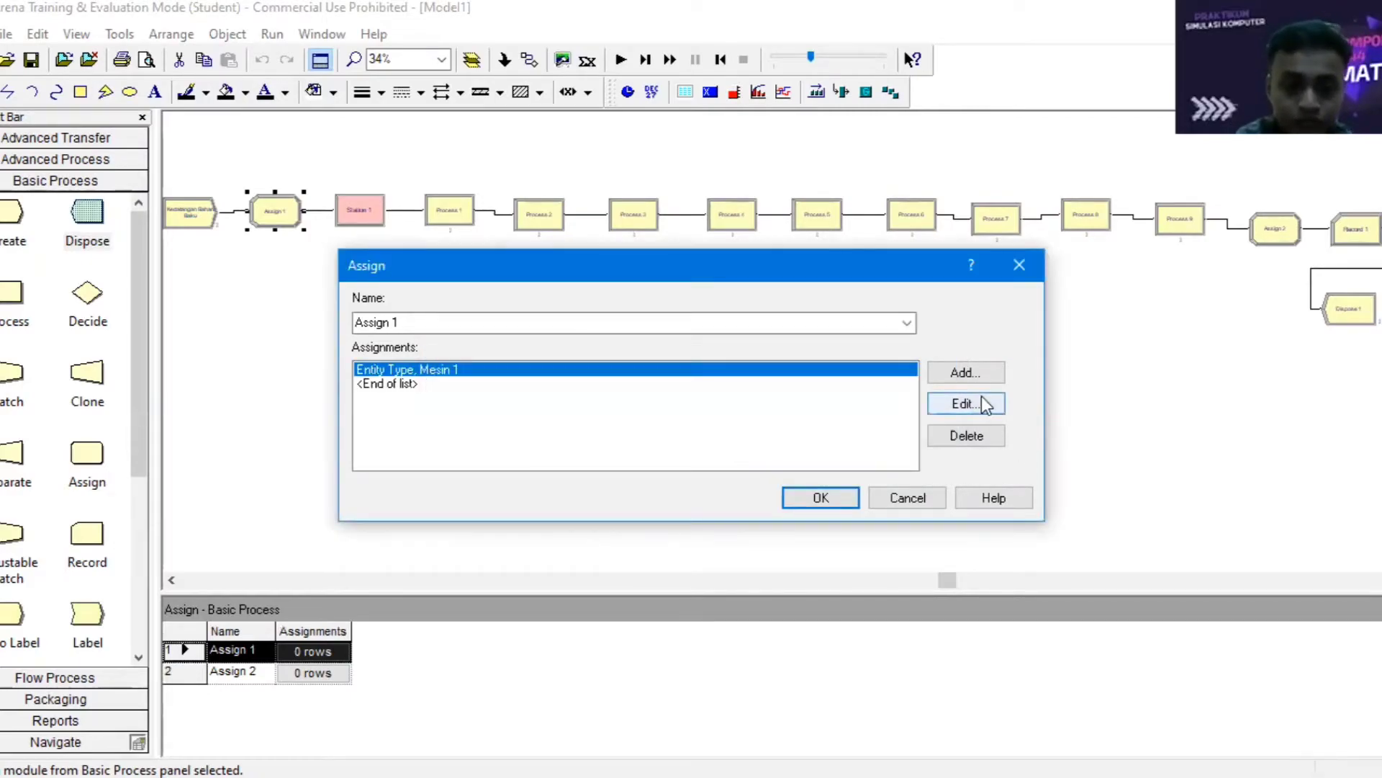
# - Add an Entity Picture assignment using Picture.Truck to the first Assign module and accept the module's settings
pyautogui.click(966, 372)
pyautogui.click(584, 370)
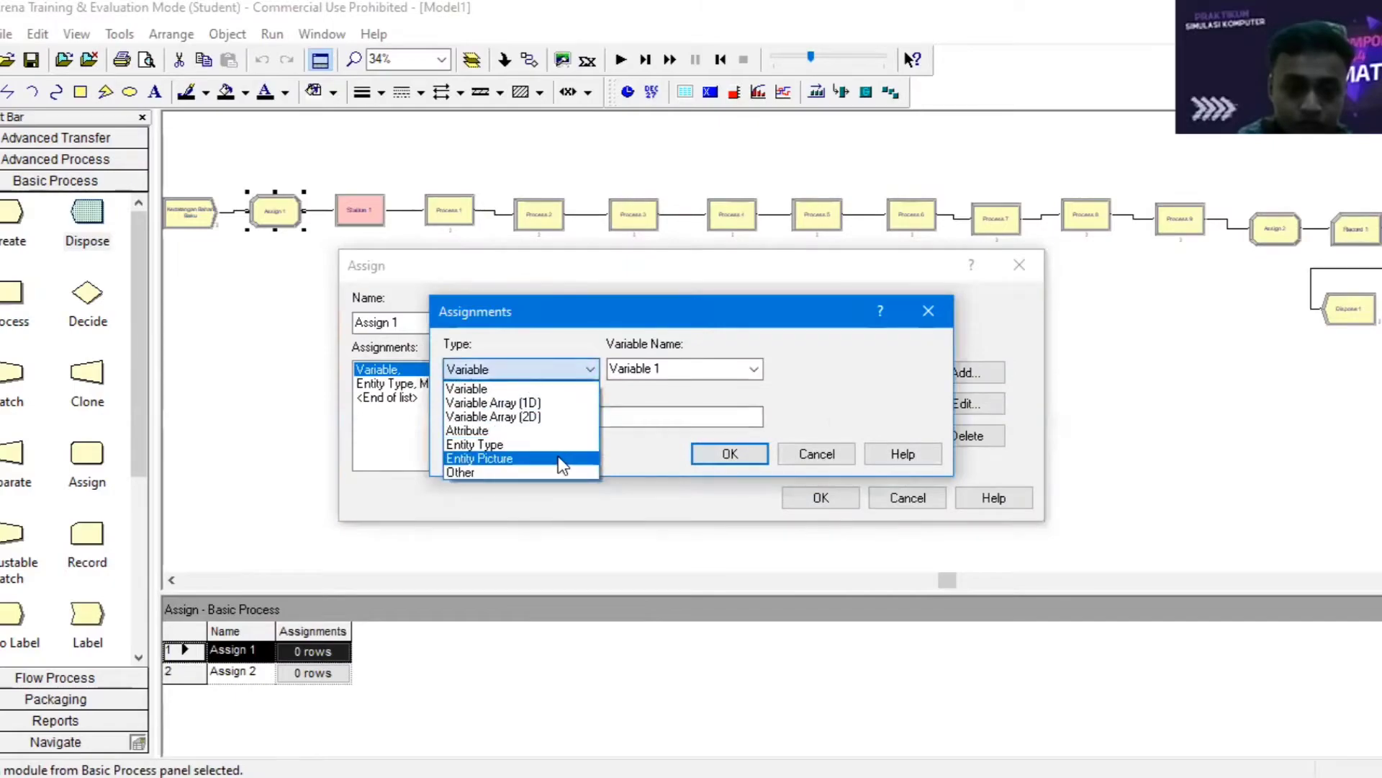
pyautogui.click(558, 458)
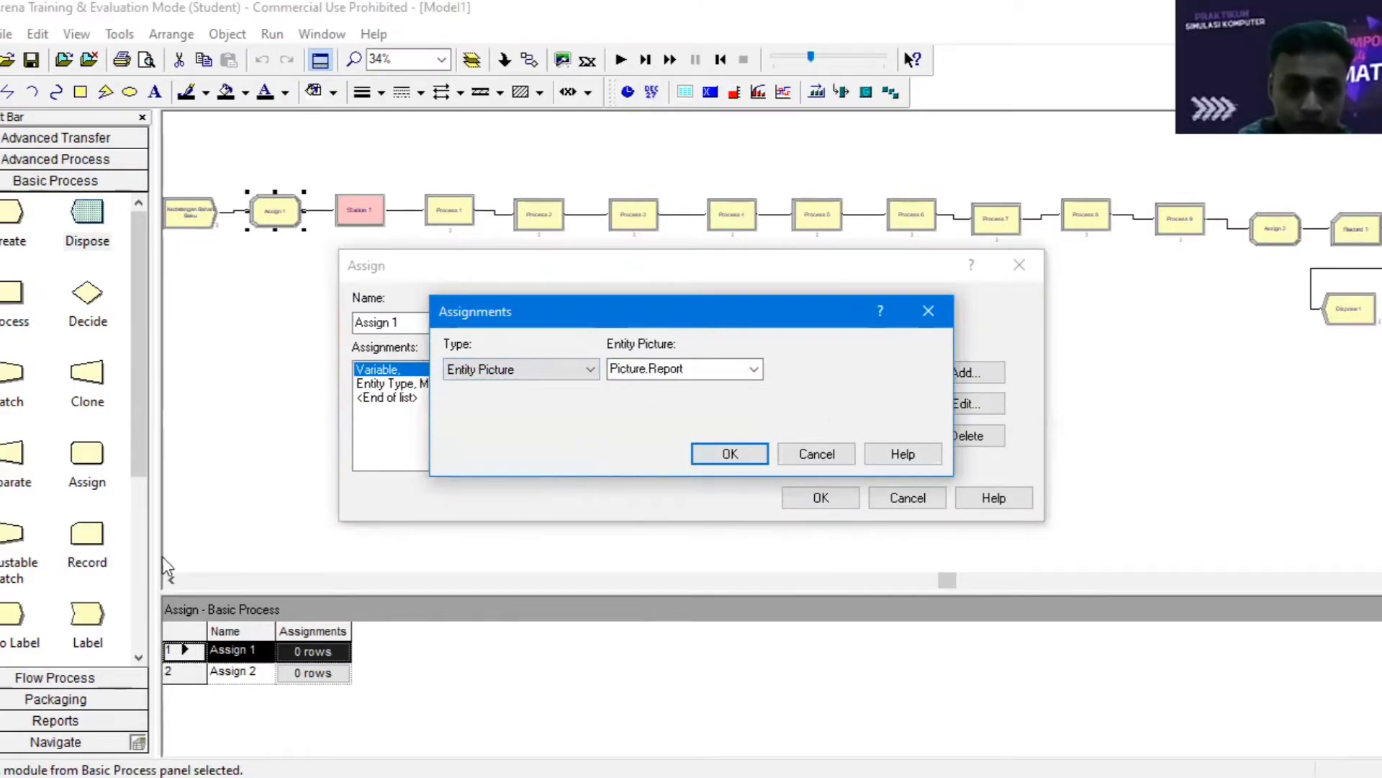
pyautogui.click(749, 373)
pyautogui.click(669, 421)
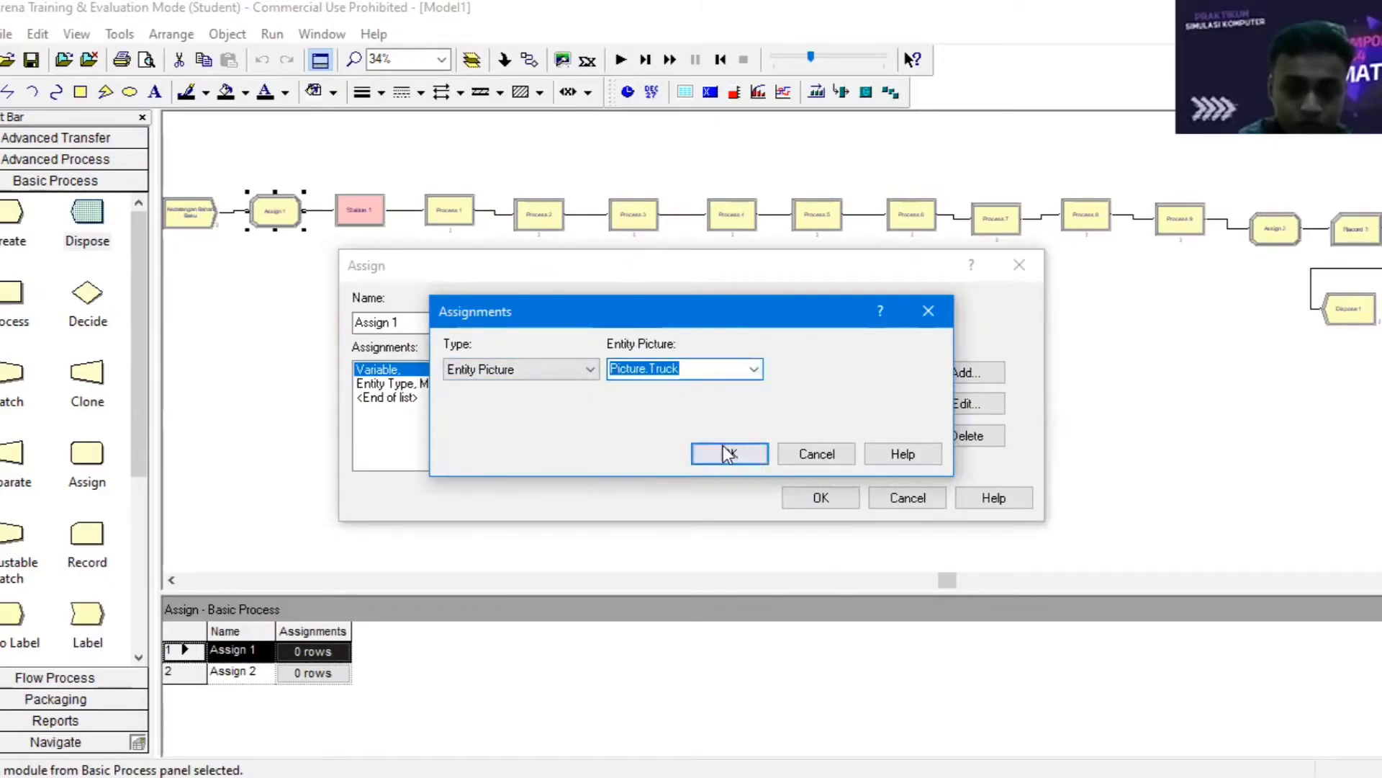
pyautogui.click(725, 453)
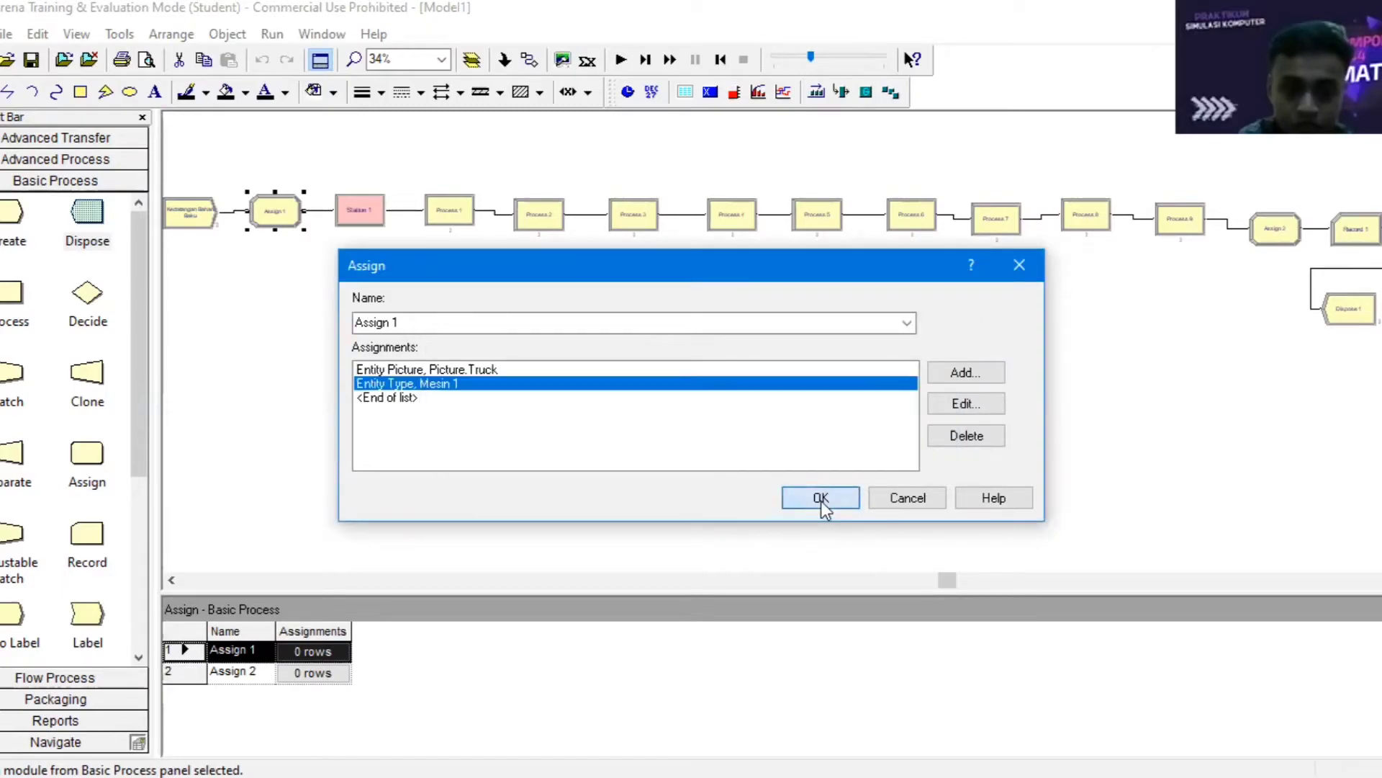
pyautogui.click(820, 499)
# - Rename the Station module "Station Produksi" and accept its settings
pyautogui.doubleClick(378, 215)
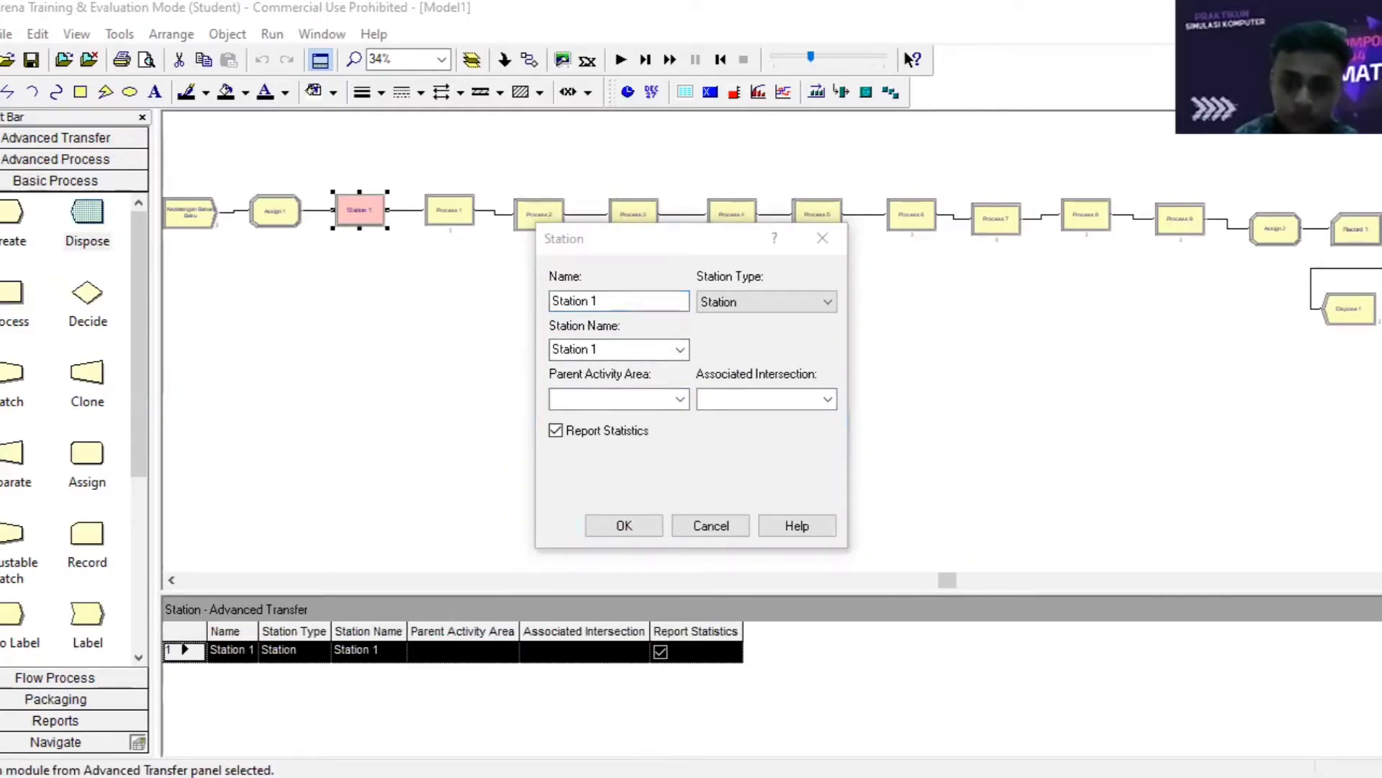
pyautogui.click(576, 308)
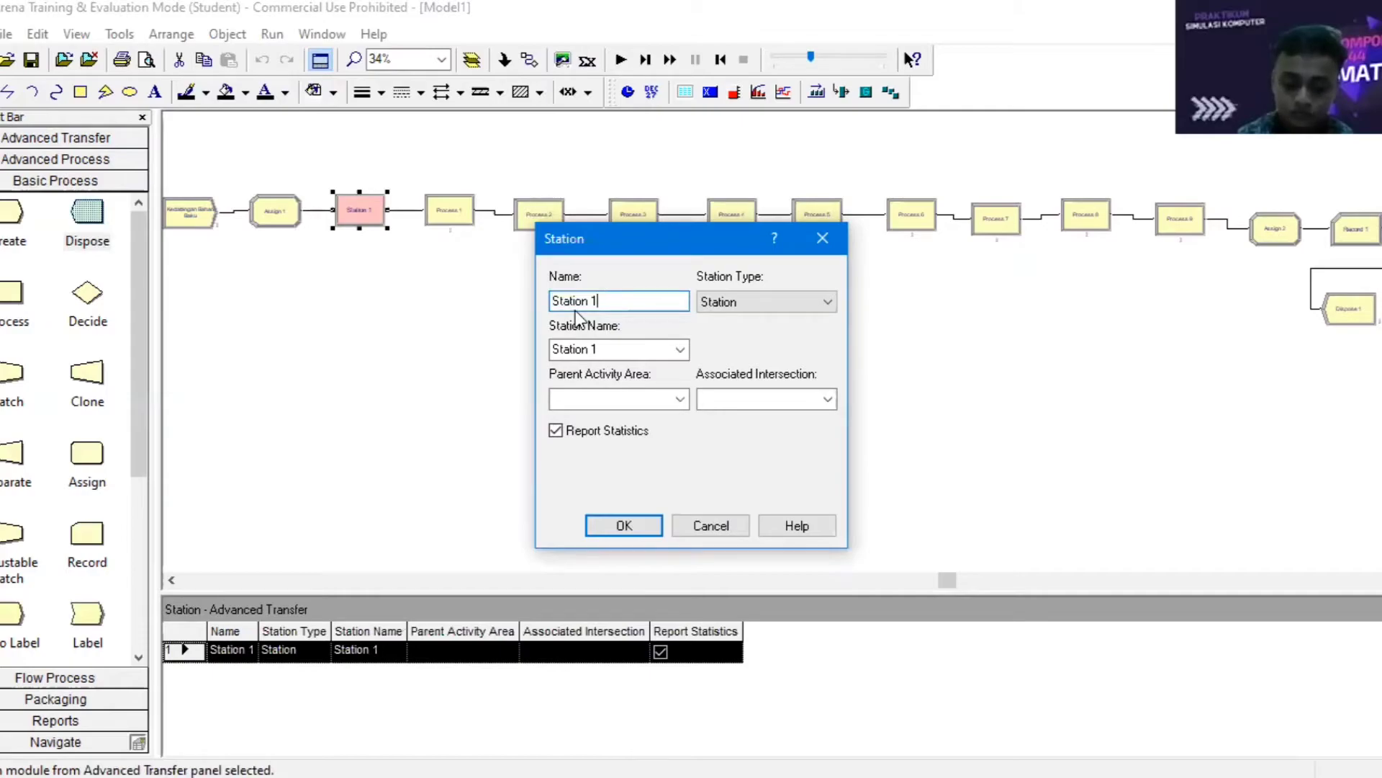
pyautogui.press('BackSpace')
pyautogui.write('Produksi')
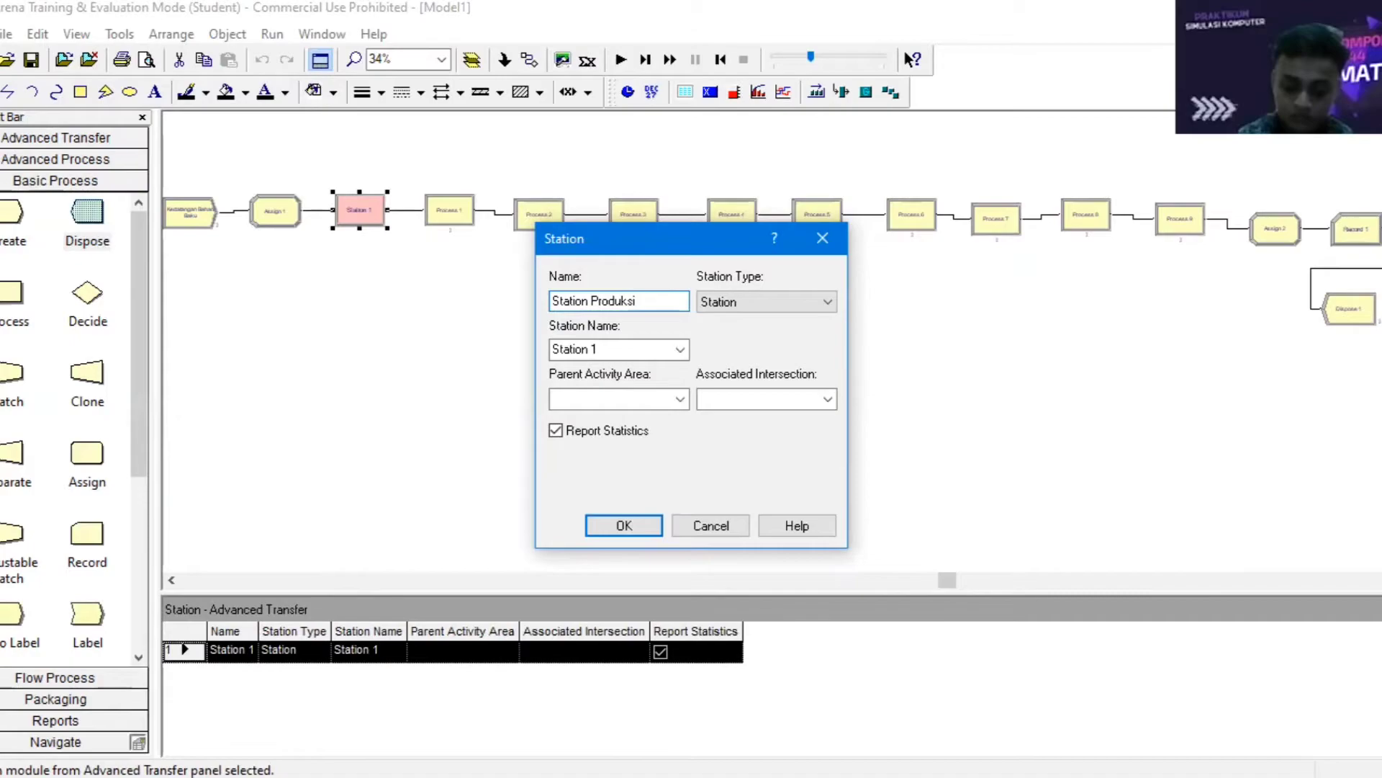
pyautogui.click(625, 527)
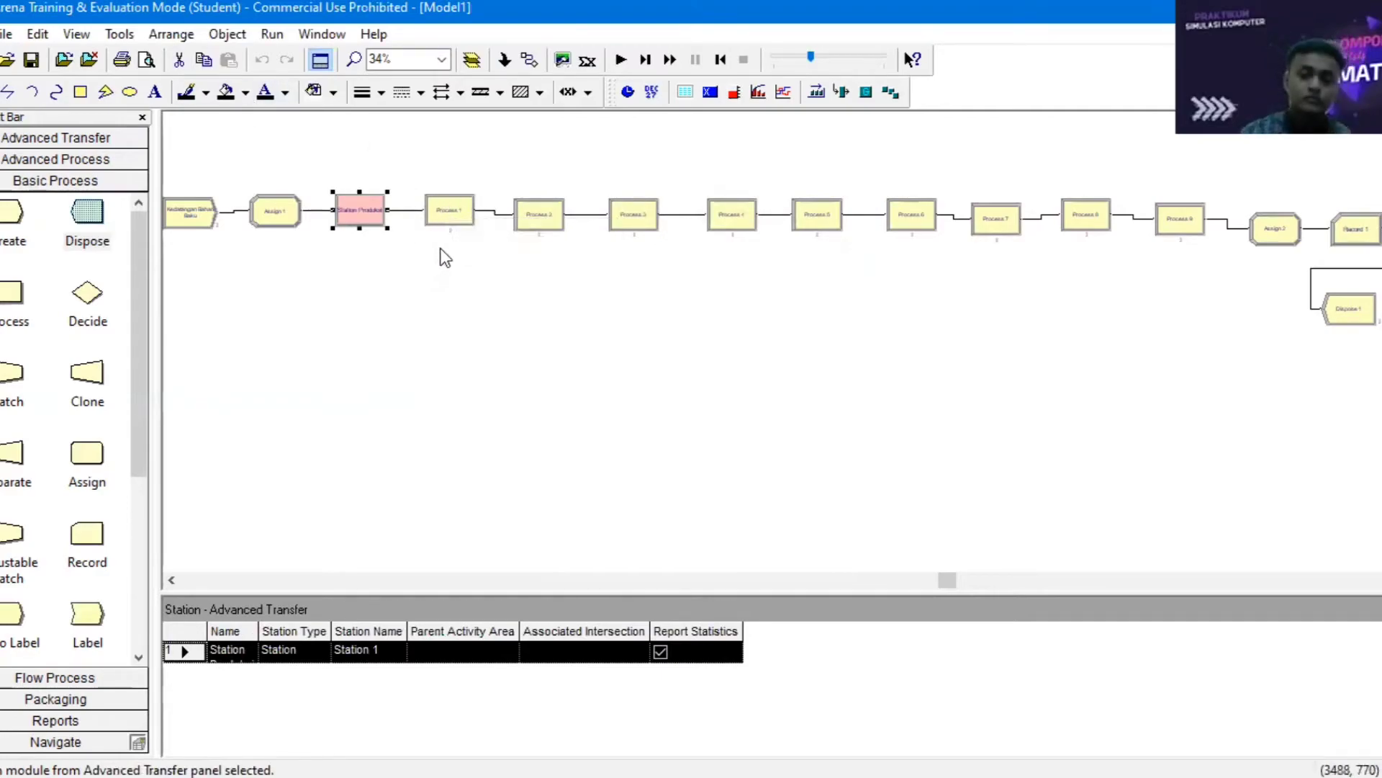
# - Launch the Input Analyzer for the first machine's delay data, then name the first Process module "Mesin Pencampur"
pyautogui.click(119, 34)
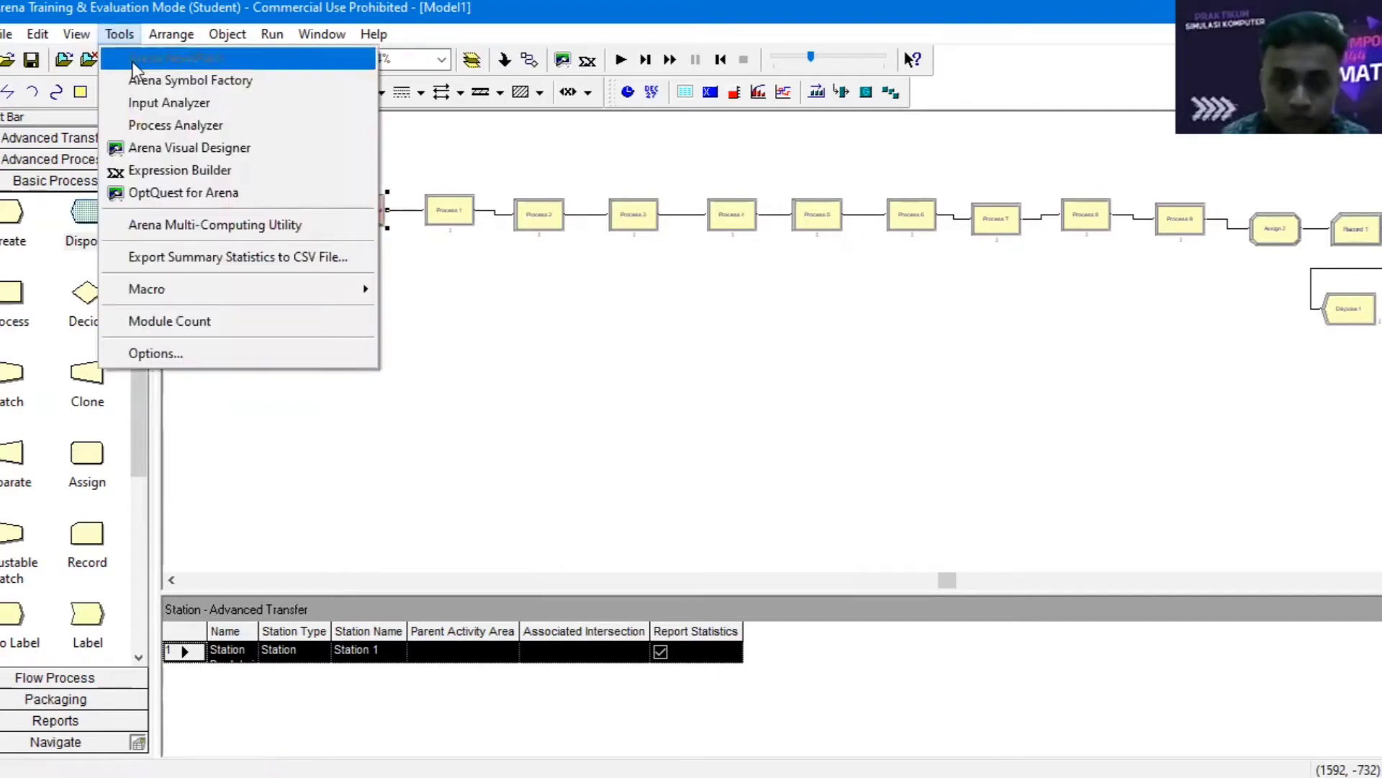
pyautogui.click(154, 101)
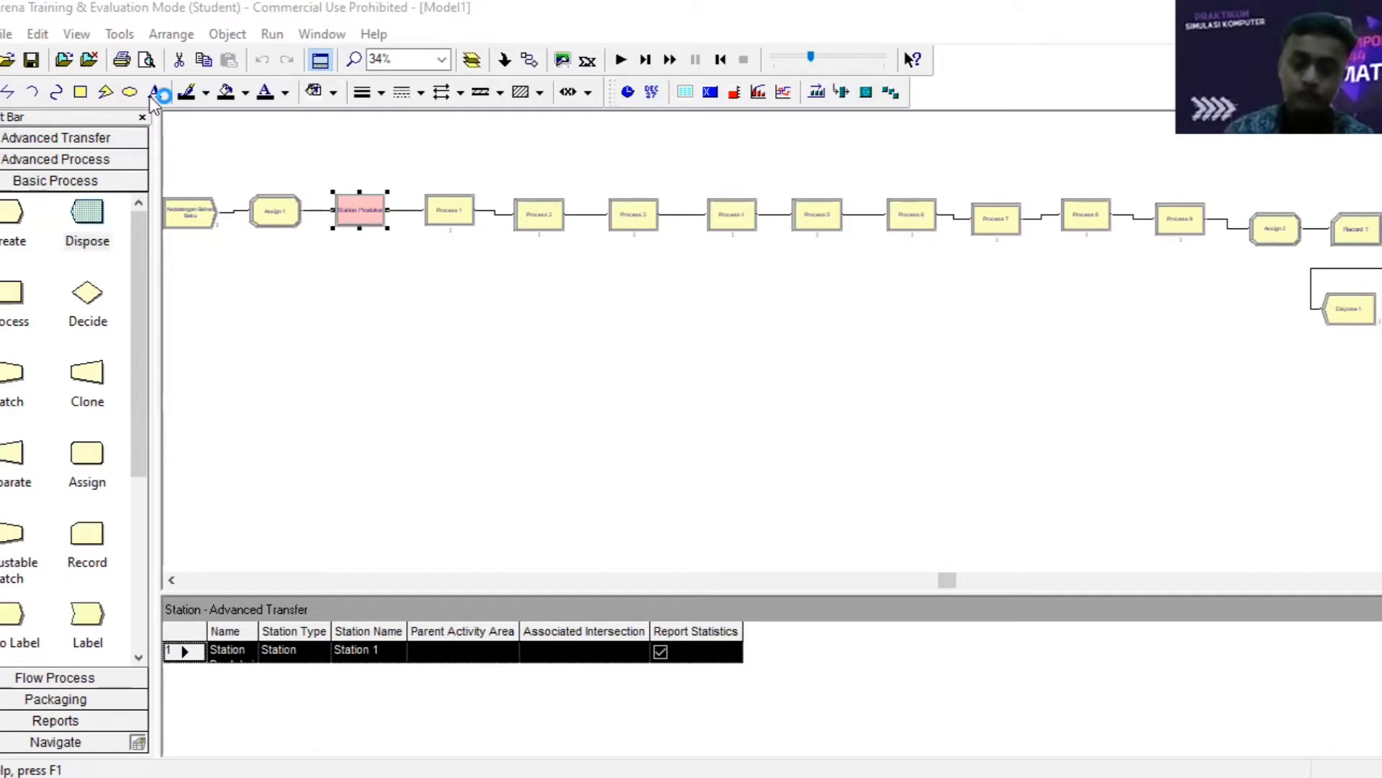
pyautogui.doubleClick(451, 219)
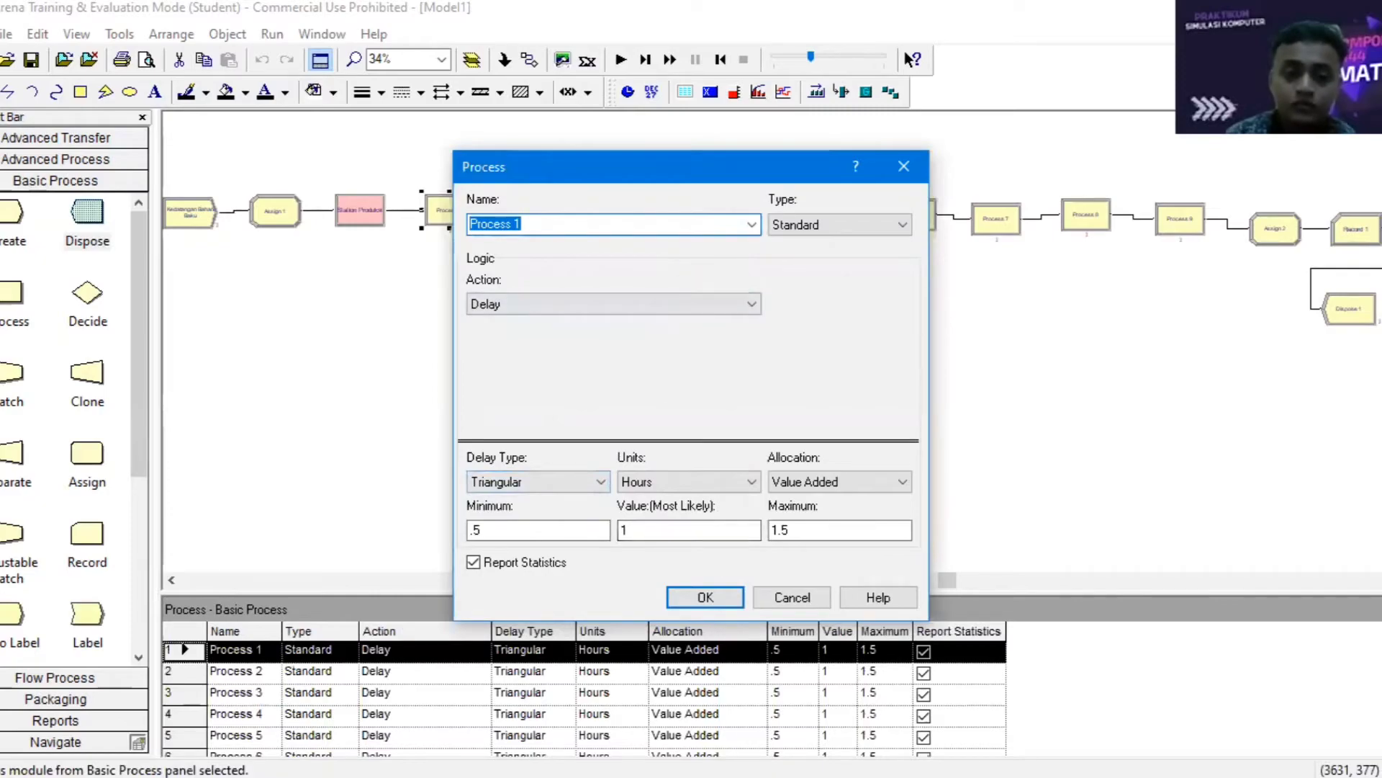
pyautogui.hotkey('alt', 'Tab')
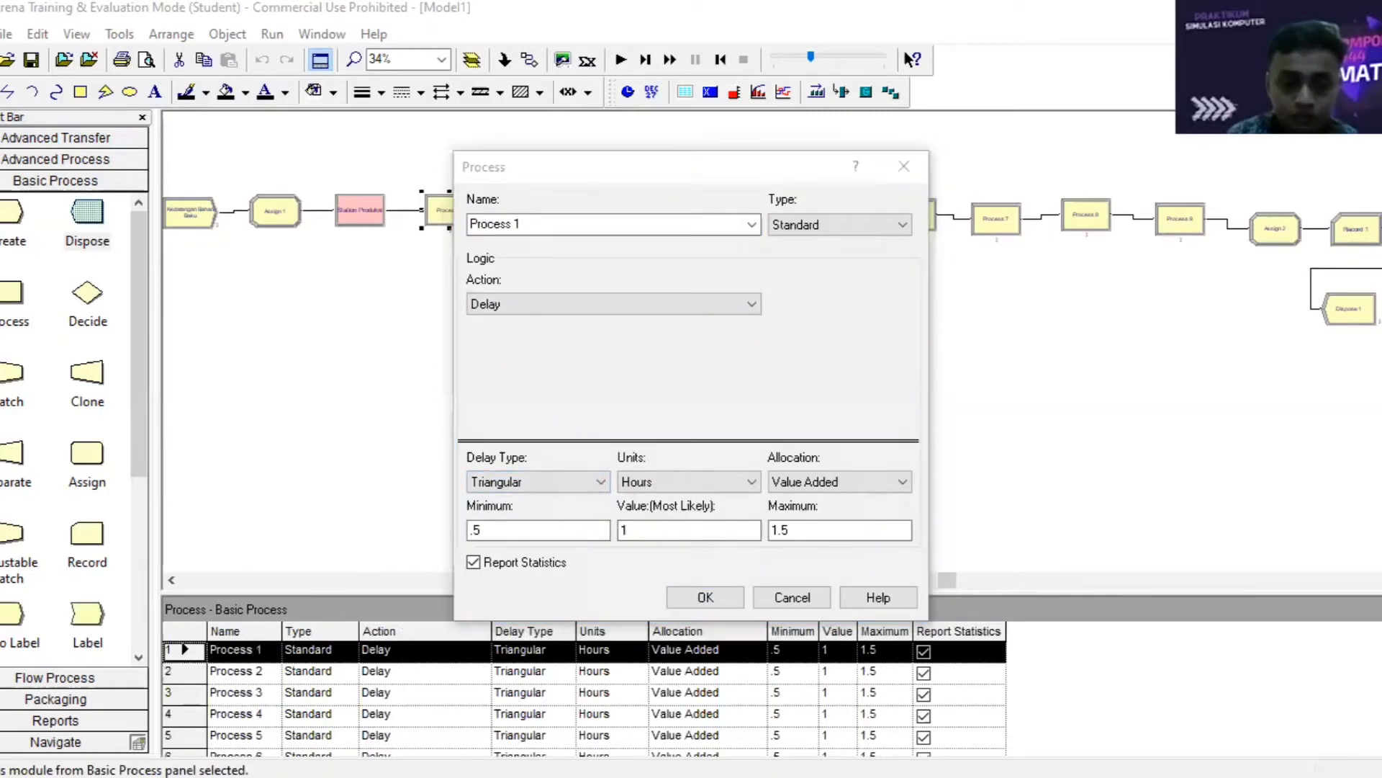
pyautogui.hotkey('alt', 'Tab')
pyautogui.write('Me')
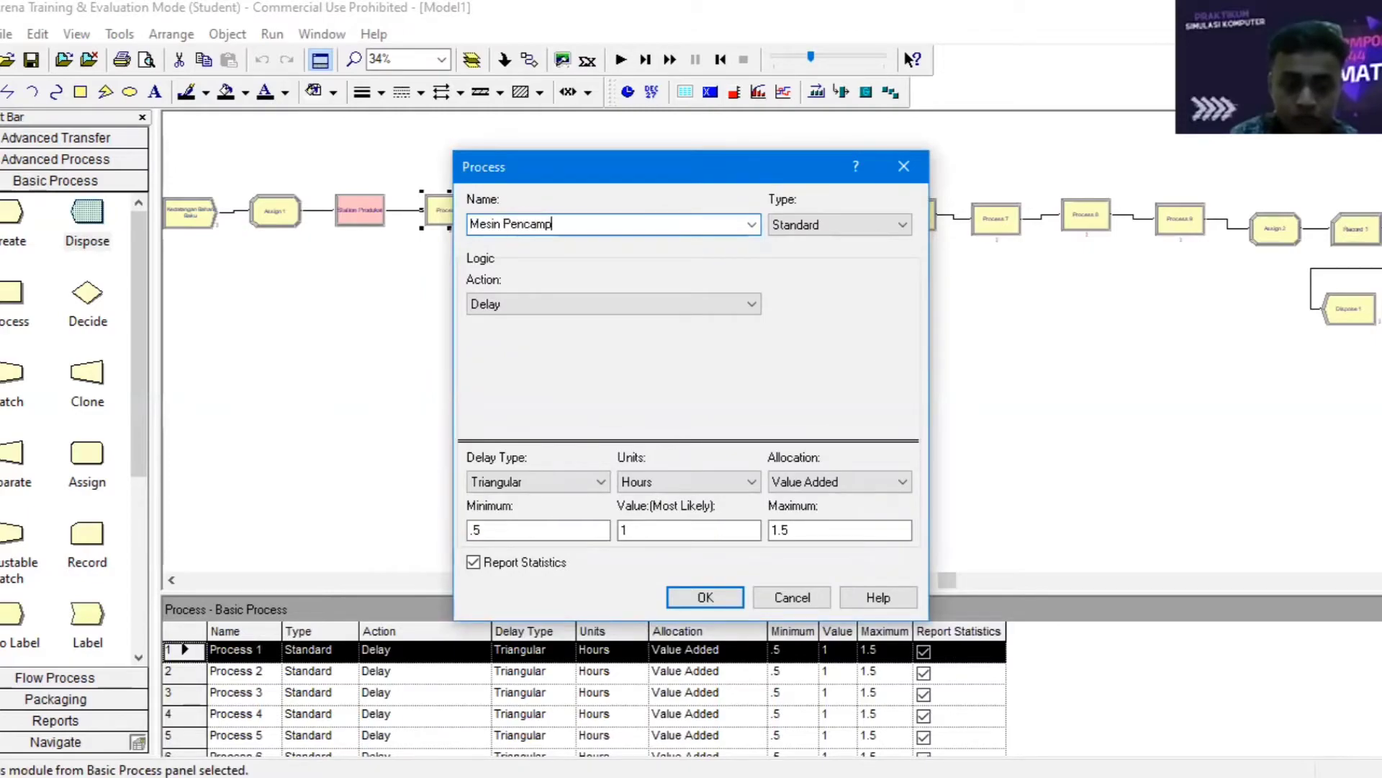
# - Give Mesin Pencampur an Expression delay in Minutes of 3.5 + ERLA(0.38, 5) and accept the module's settings
pyautogui.click(601, 481)
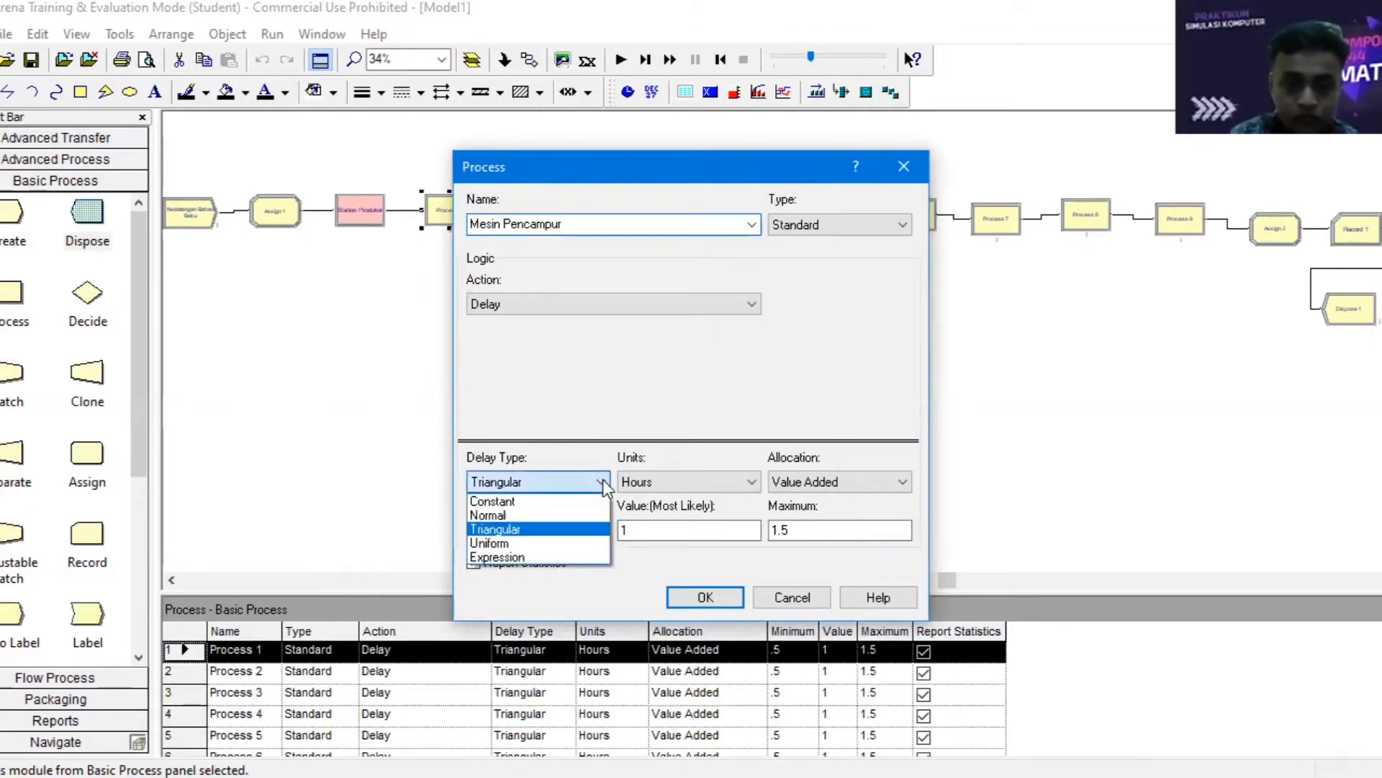
pyautogui.click(569, 556)
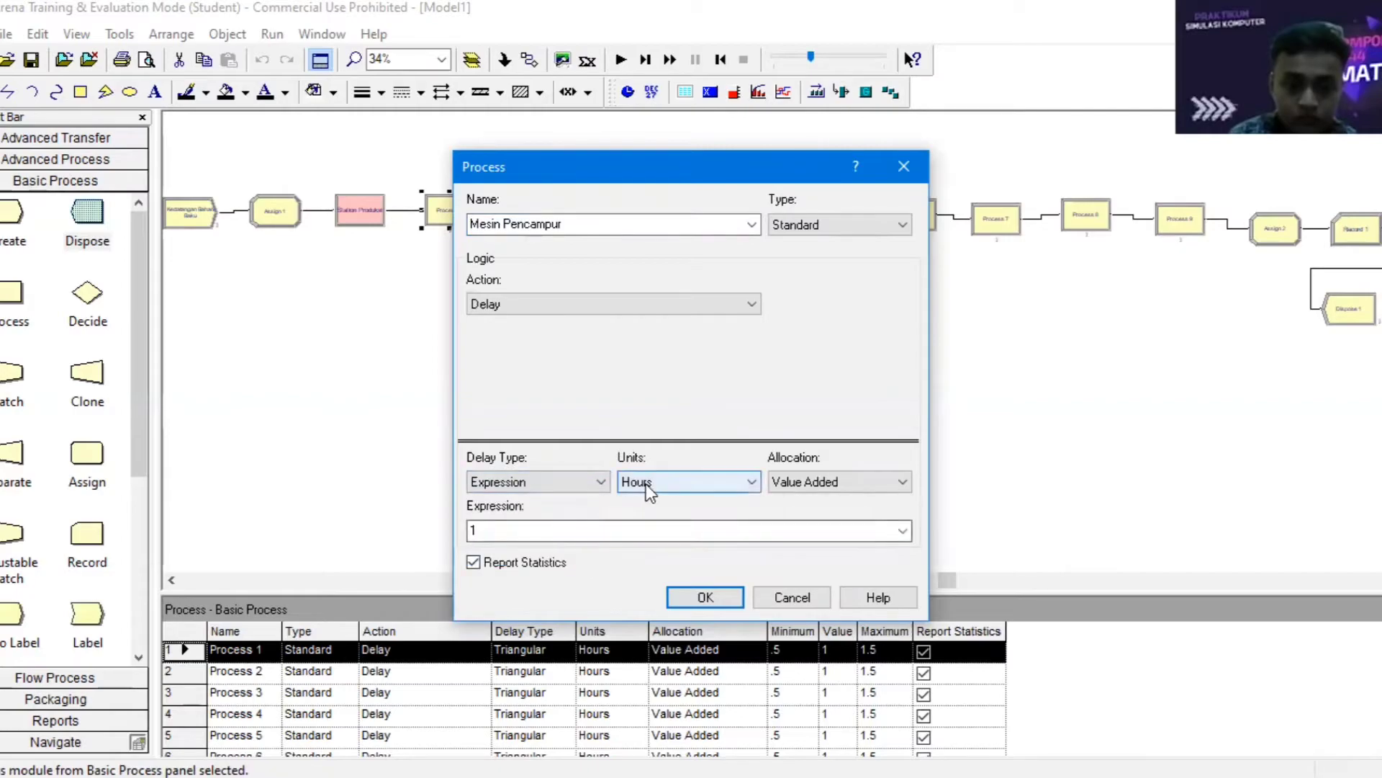
pyautogui.click(647, 482)
pyautogui.click(641, 514)
pyautogui.click(633, 530)
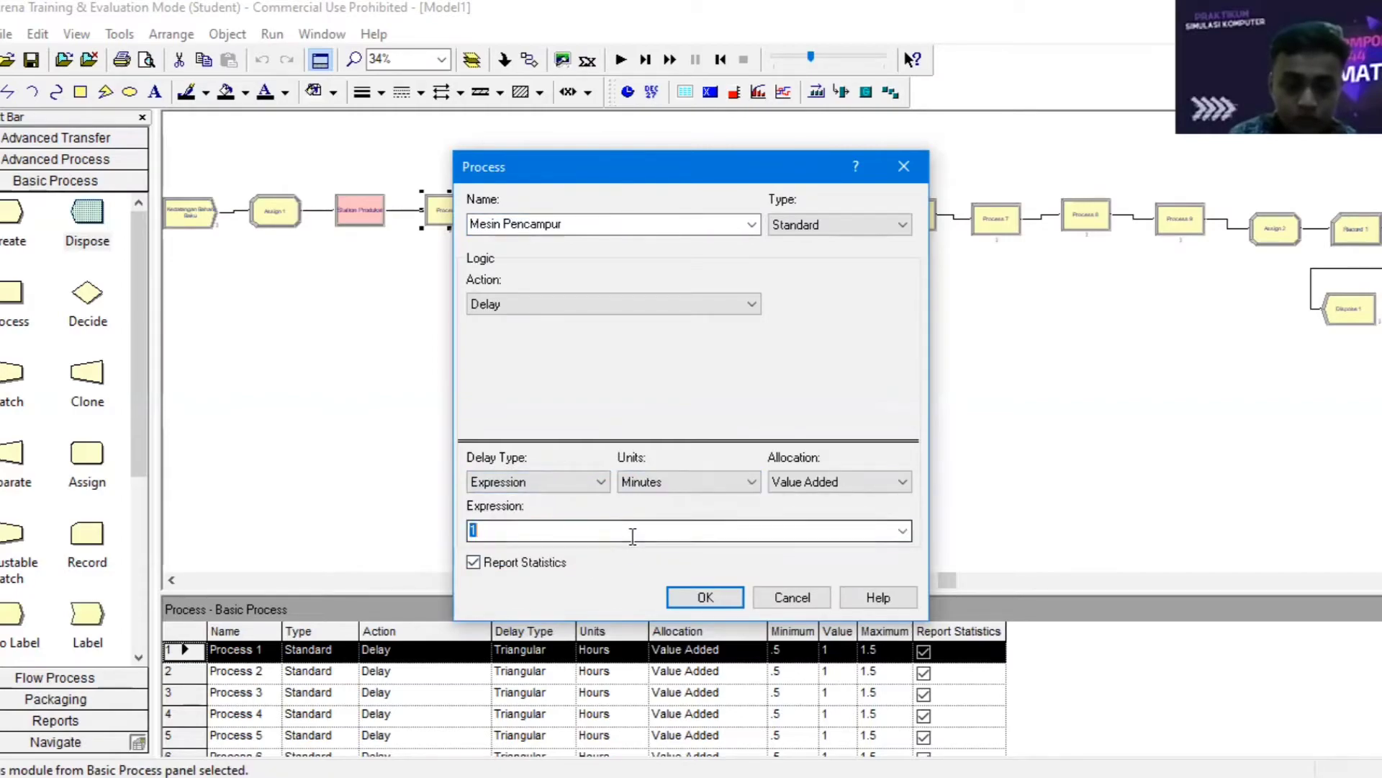
pyautogui.write('3.5 + ERLA(0.38, 5)')
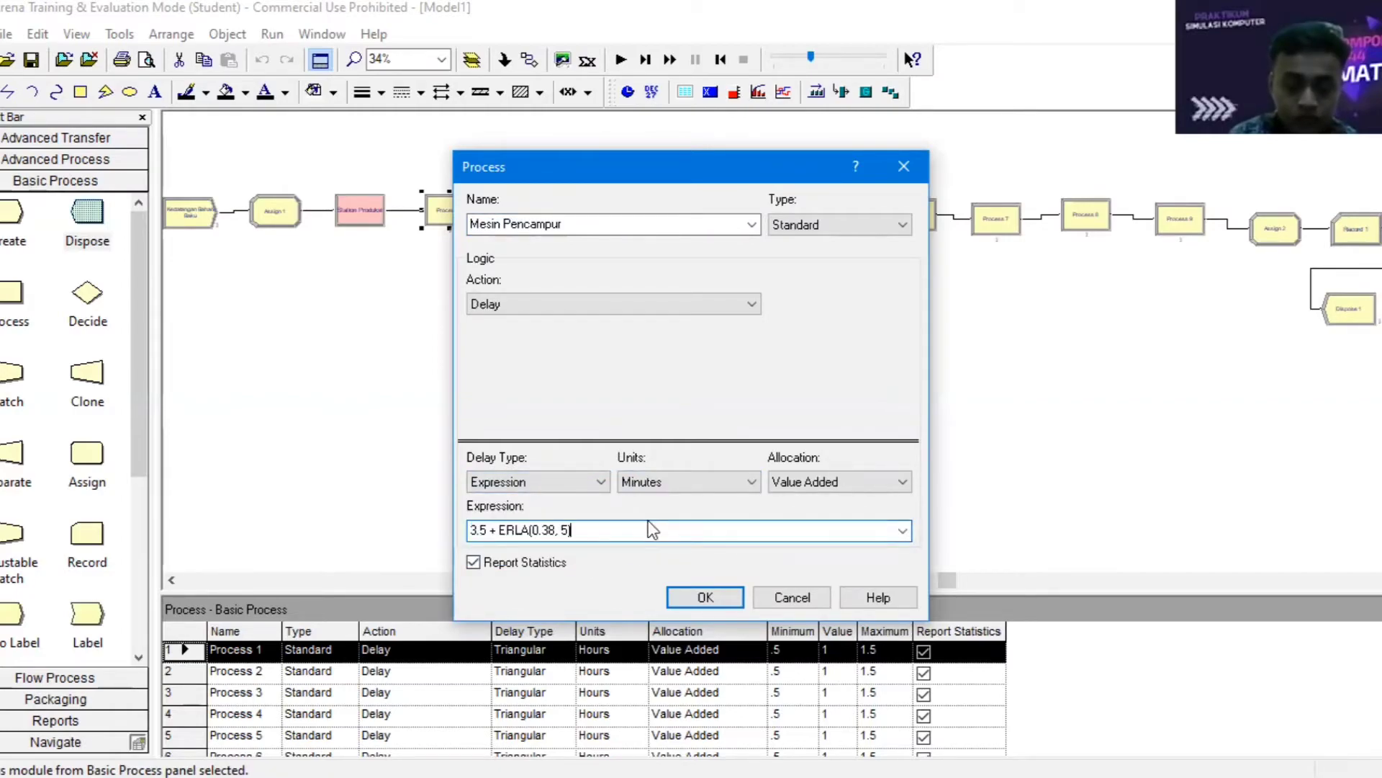
pyautogui.click(705, 598)
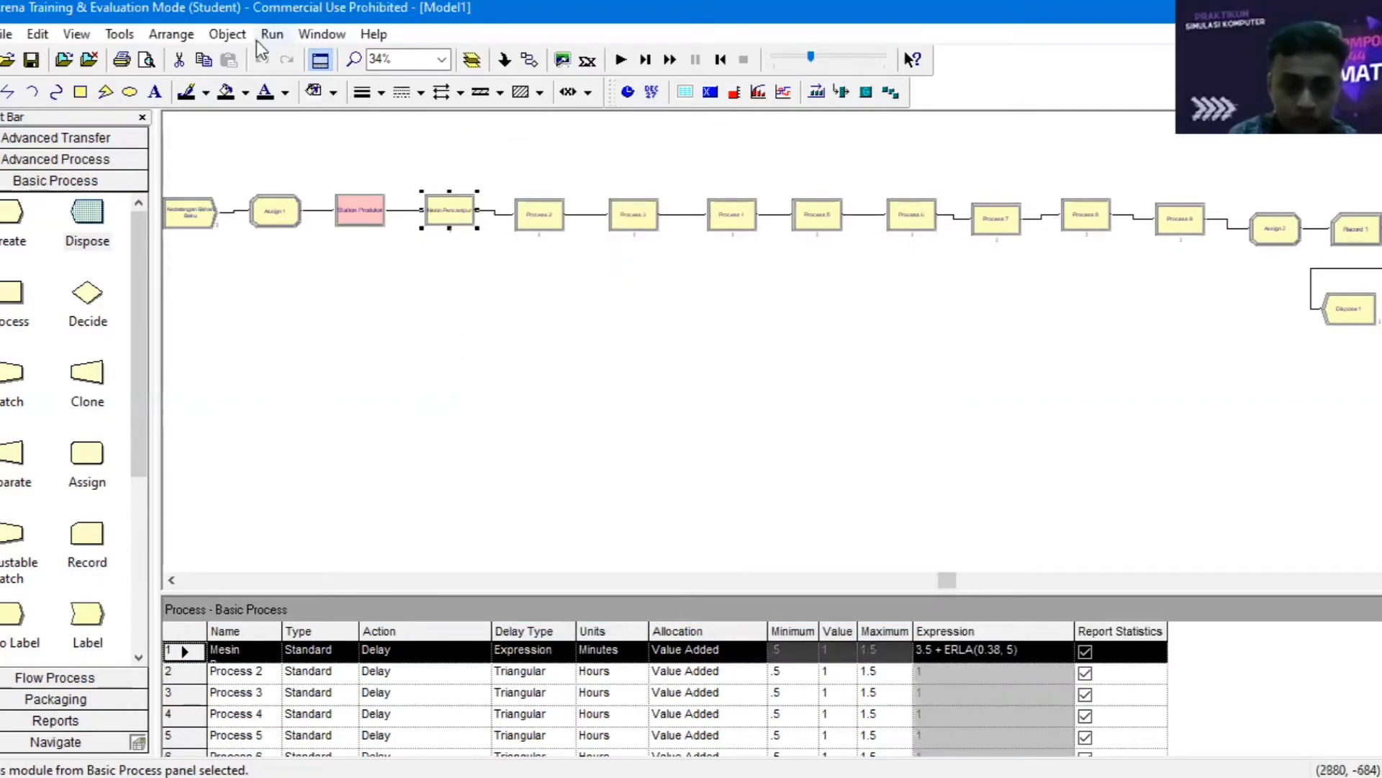
# - Launch the Input Analyzer for the second machine's delay data, then name the second Process module "Mesin Termisasi"
pyautogui.click(119, 36)
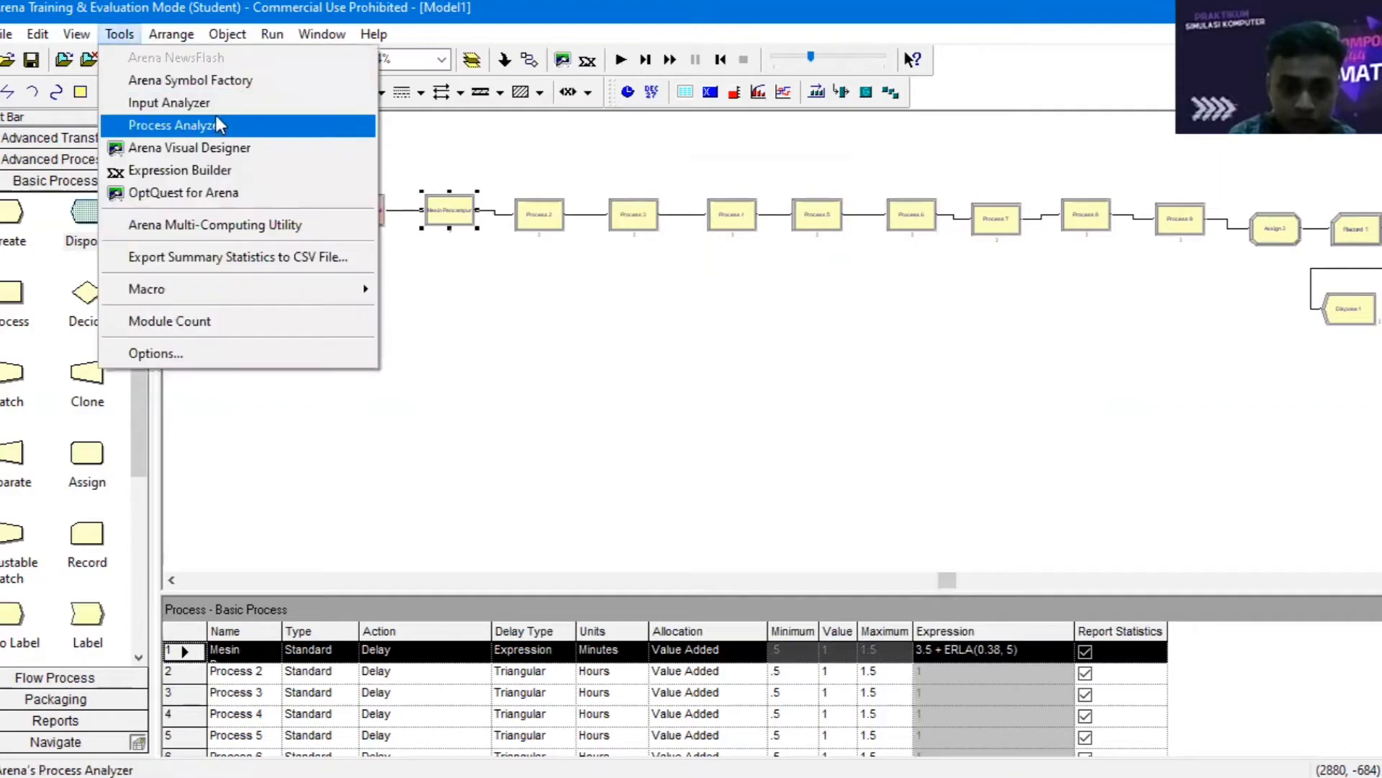
pyautogui.click(203, 101)
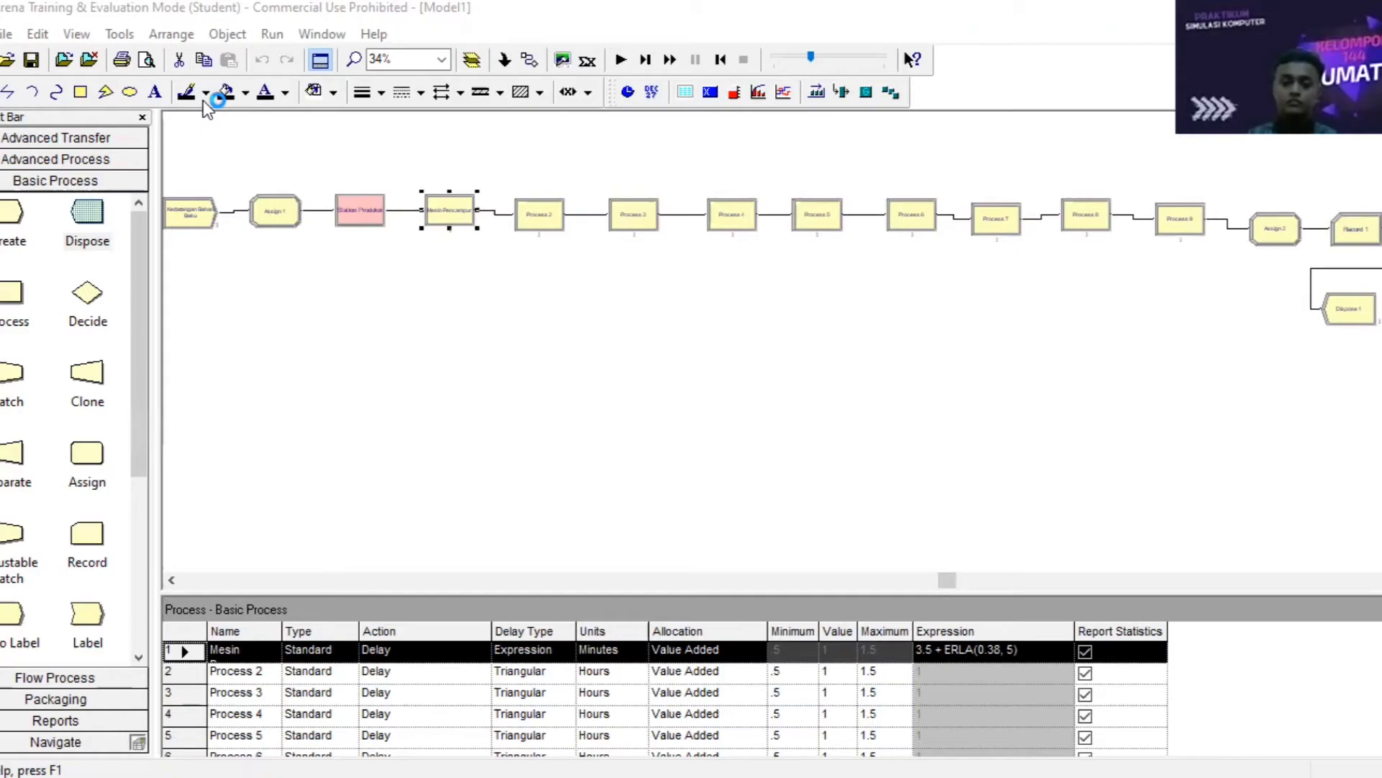
pyautogui.doubleClick(554, 209)
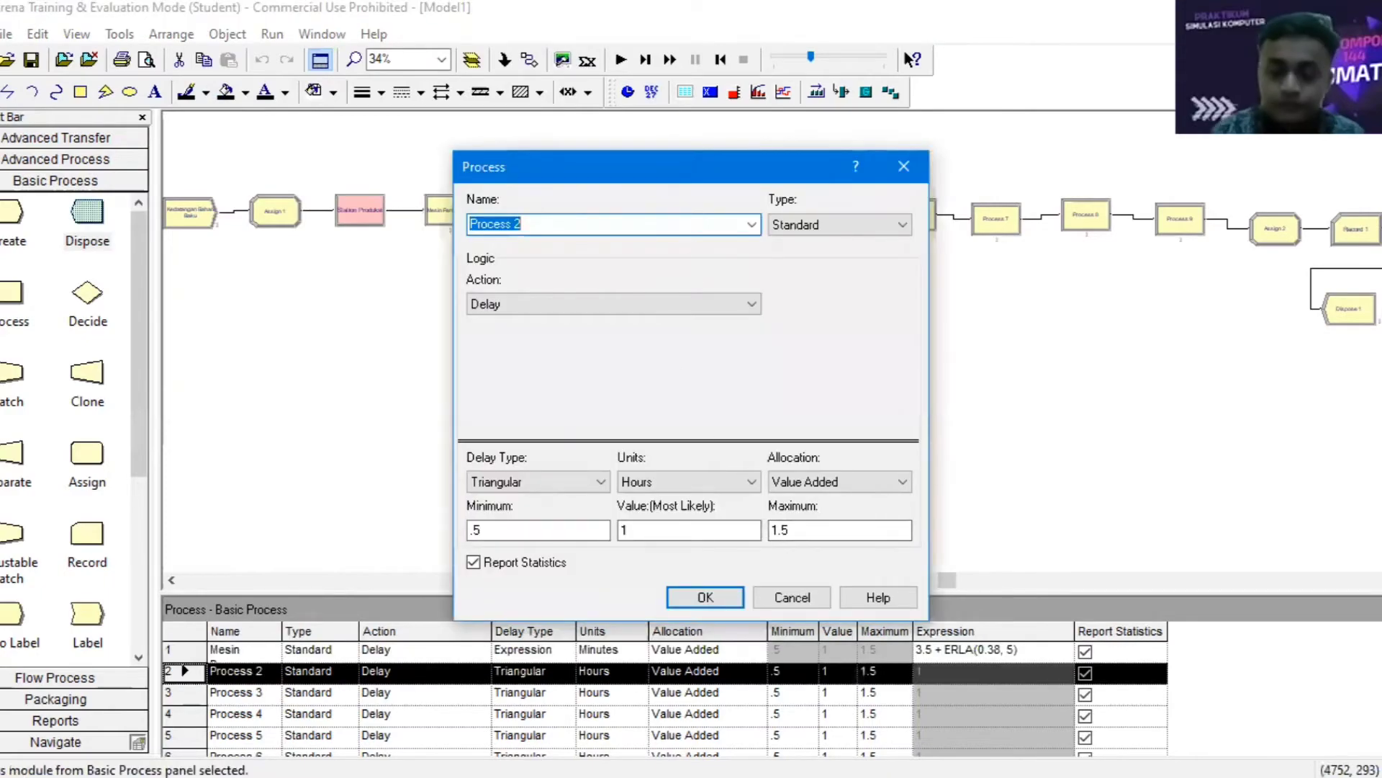
pyautogui.hotkey('alt', 'Tab')
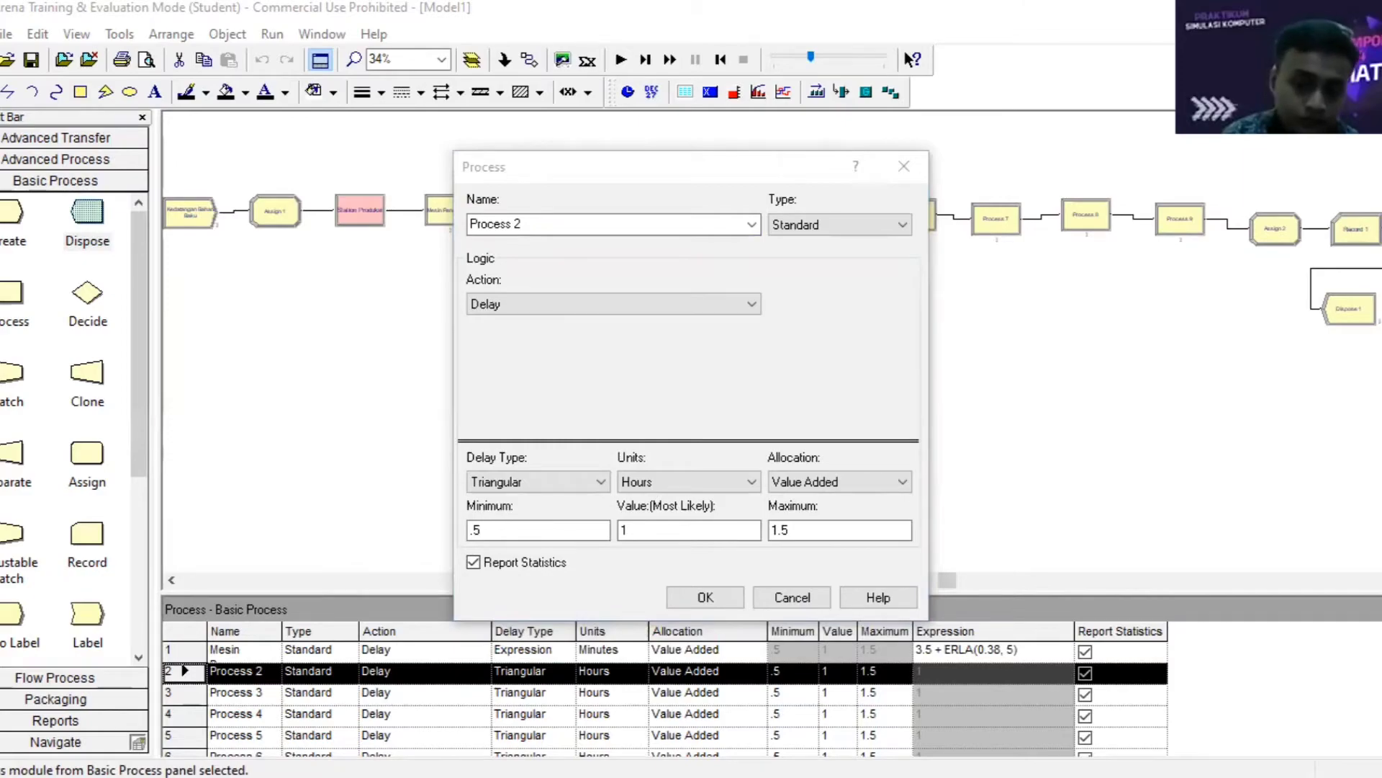
pyautogui.click(824, 643)
pyautogui.write('Mes')
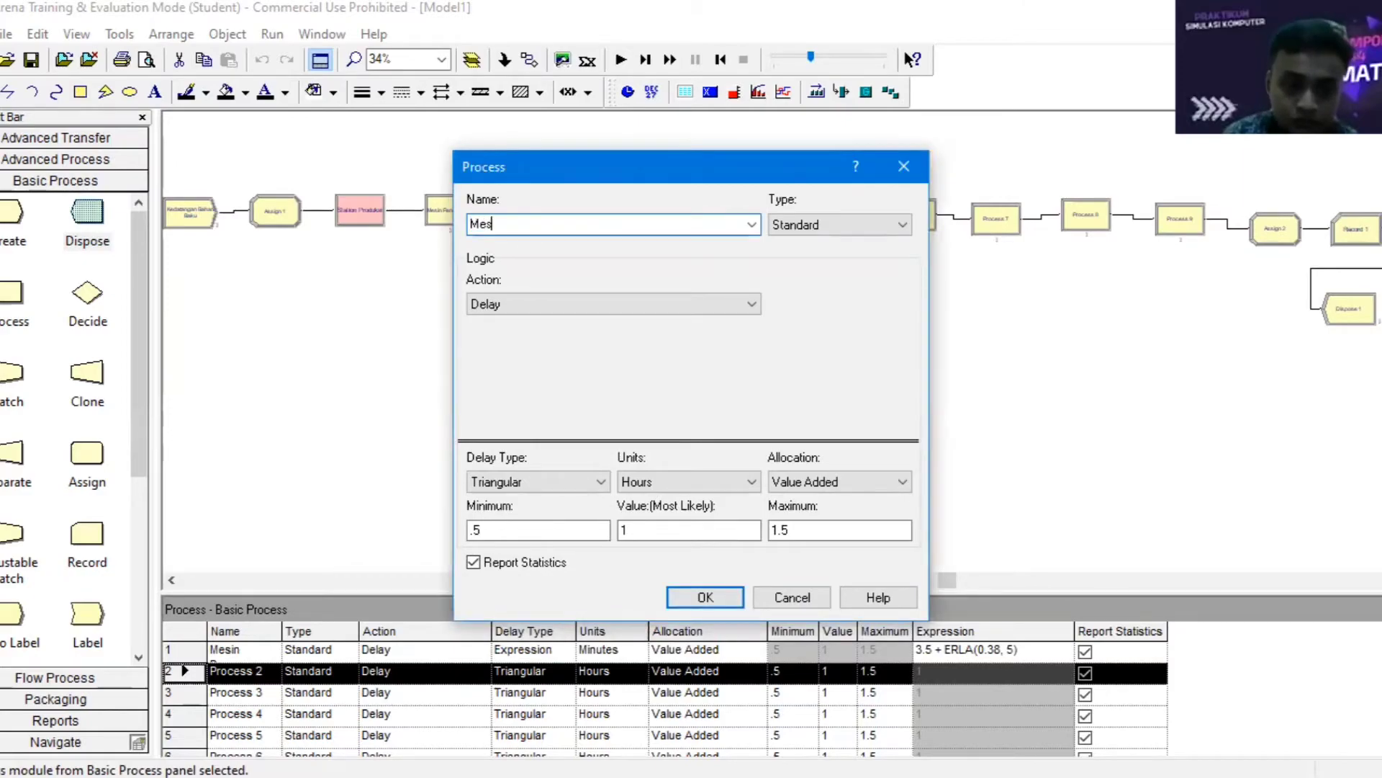
pyautogui.write('in Termisasi')
# - Give Mesin Termisasi an Expression delay in Minutes of 0.5 + 3 * BETA(1.91, 2.8) and accept the module's settings
pyautogui.click(538, 481)
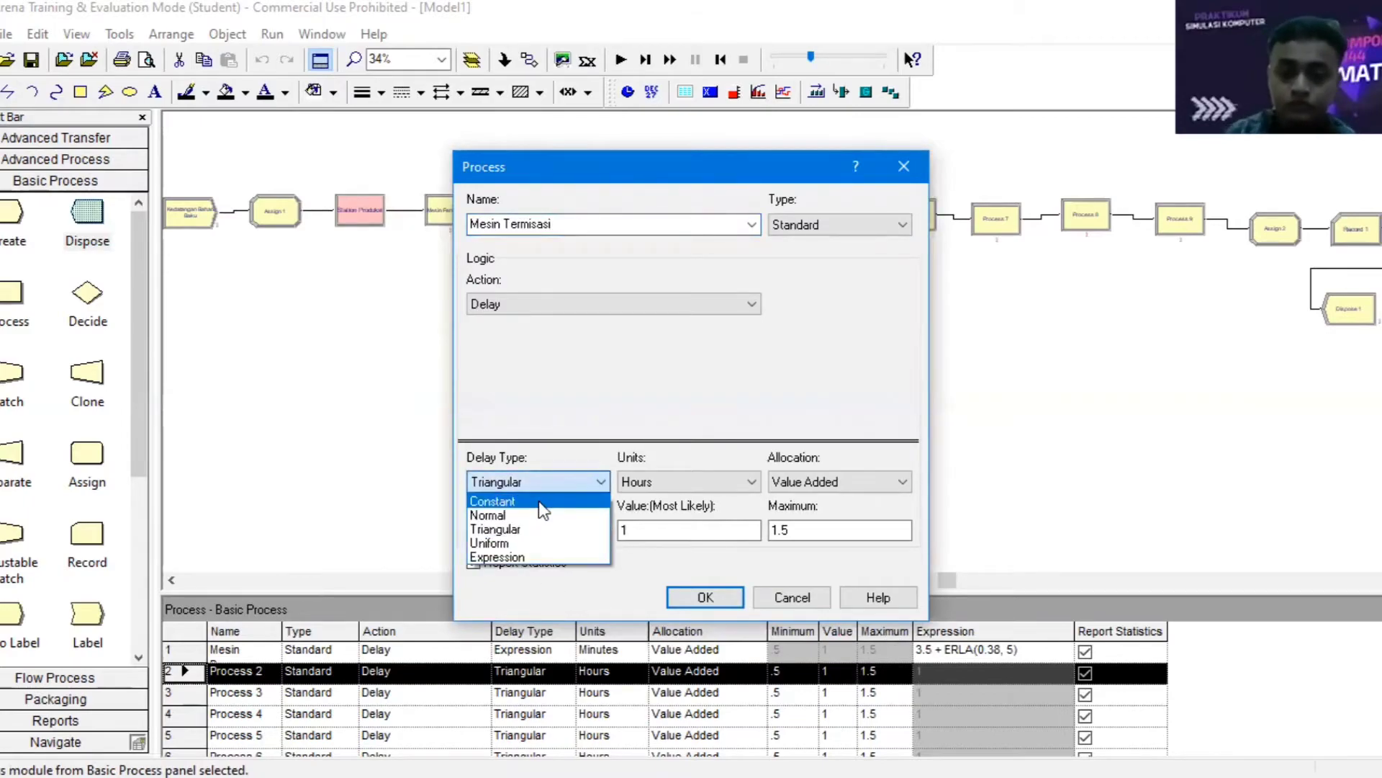
pyautogui.click(533, 556)
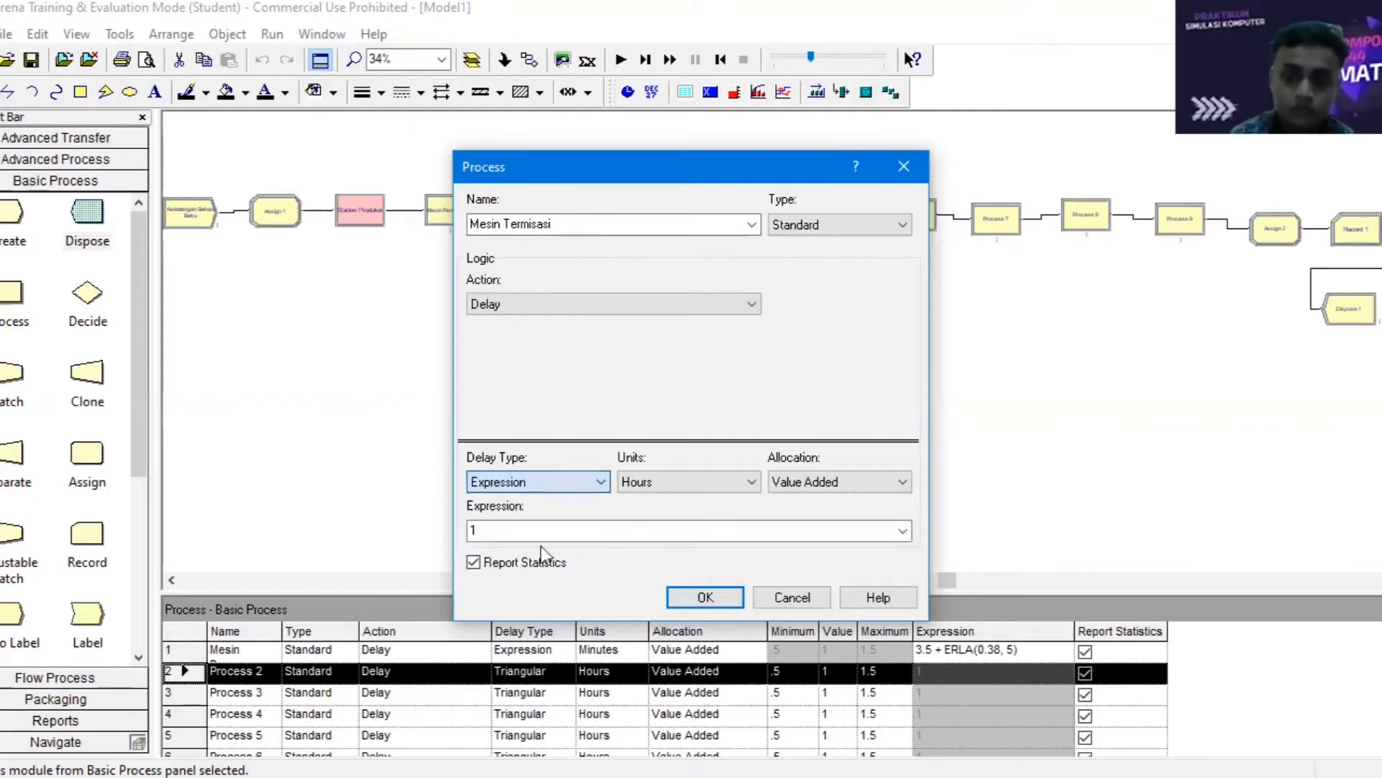
pyautogui.click(685, 490)
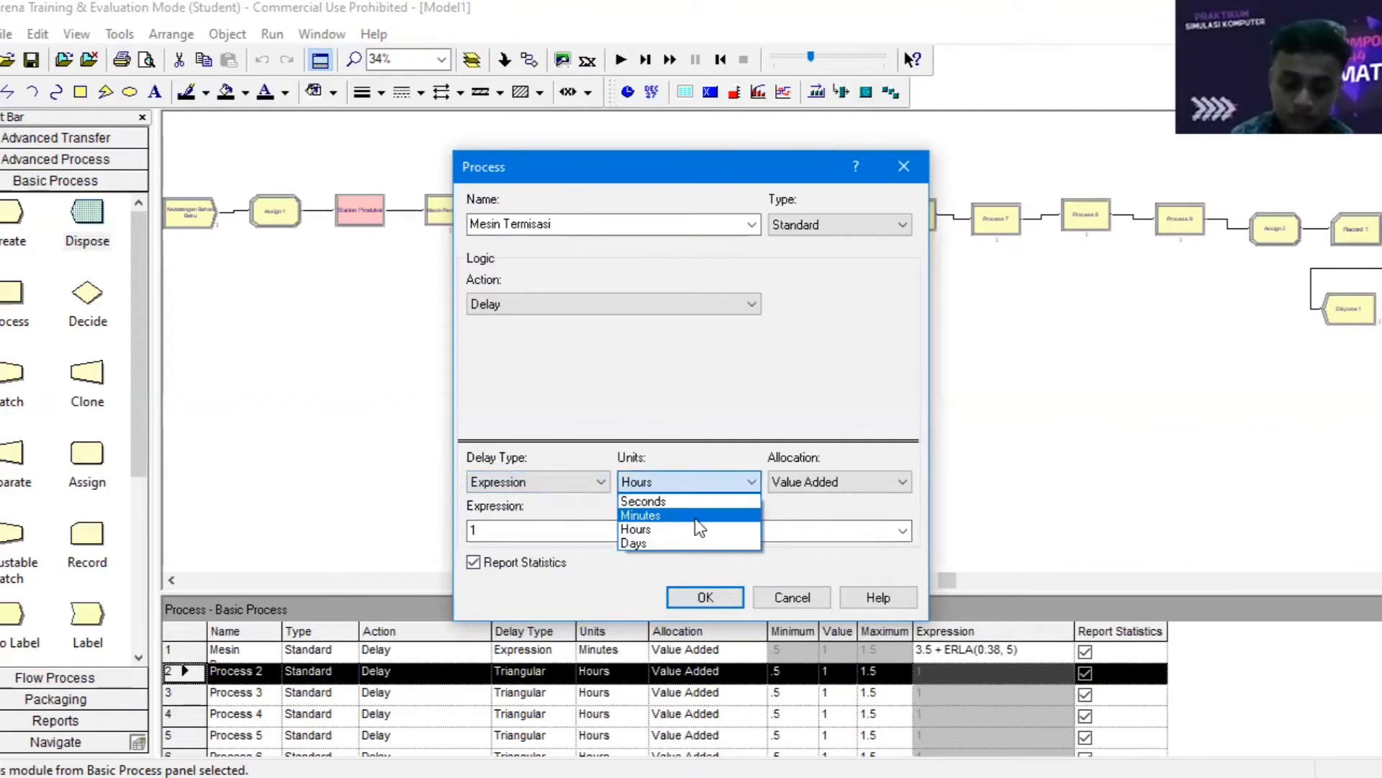
pyautogui.click(693, 515)
pyautogui.click(637, 533)
pyautogui.write('0.5 + 3 * BETA(1.91, 2.8)')
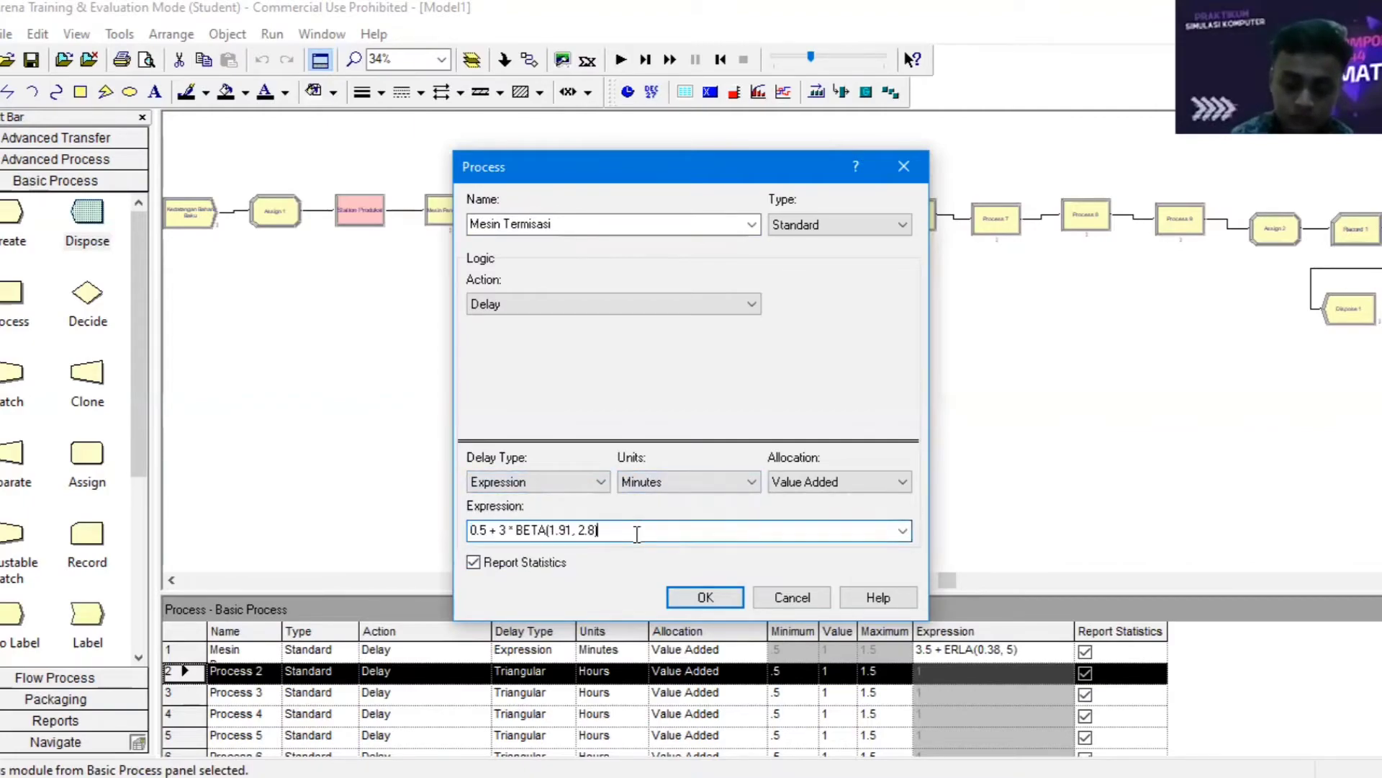
pyautogui.click(705, 597)
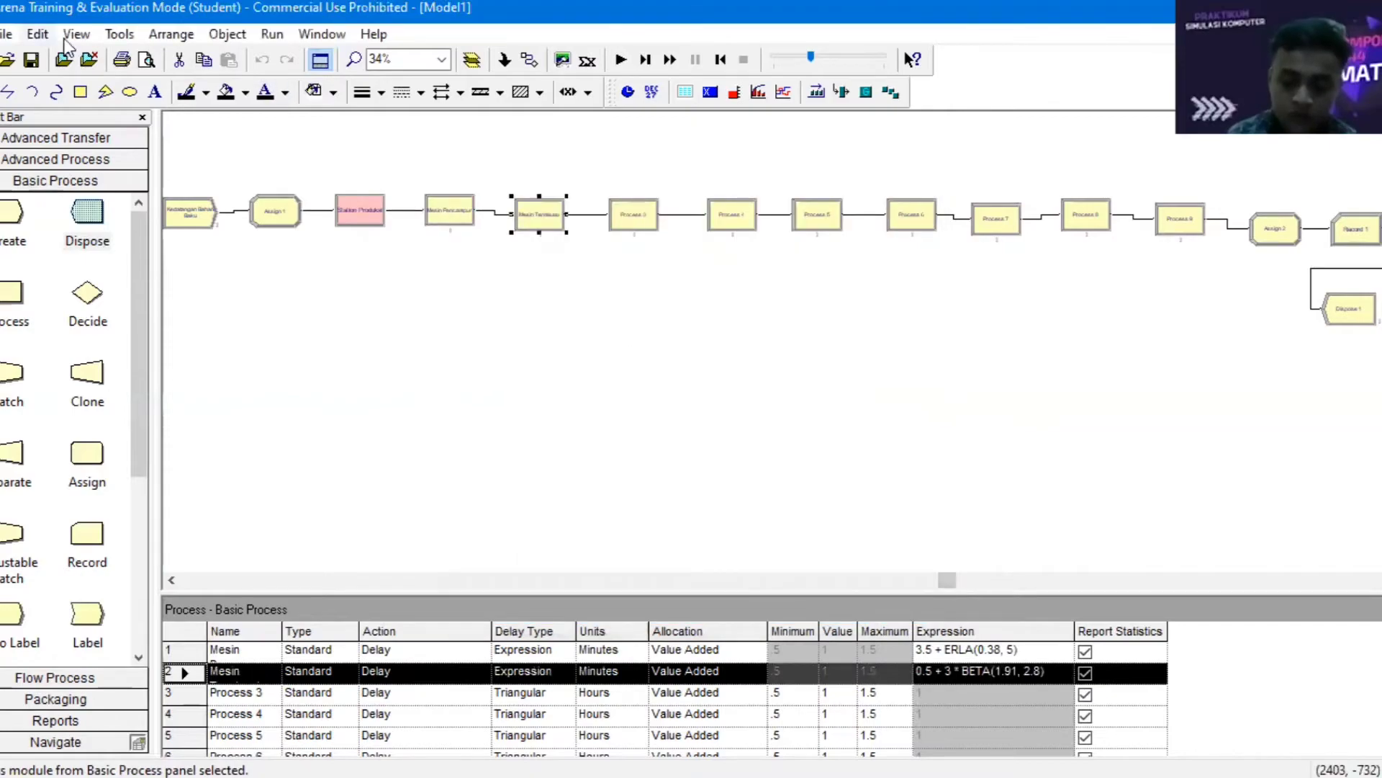
# - Launch the Input Analyzer for the third machine's delay data, then name the third Process module "Mesin Pasteurisasi"
pyautogui.click(119, 34)
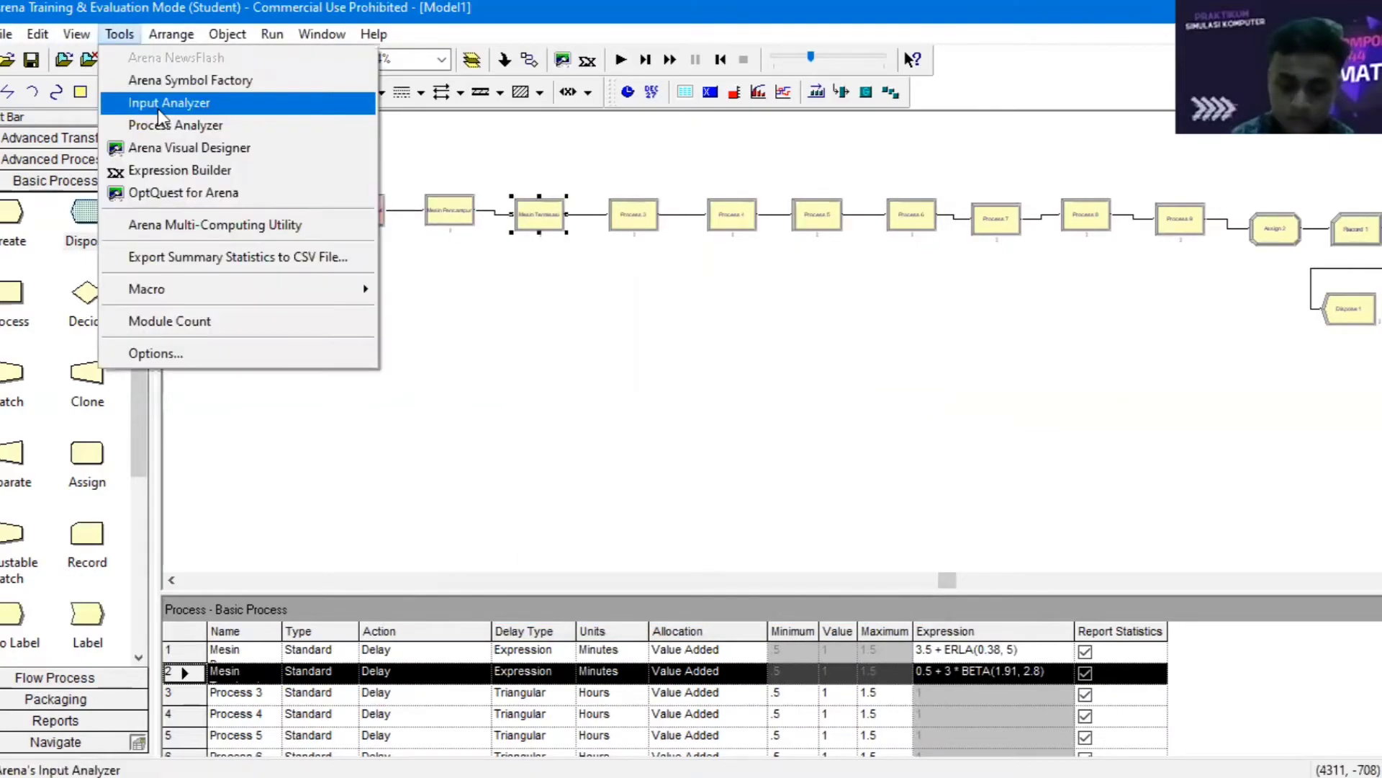
pyautogui.click(216, 129)
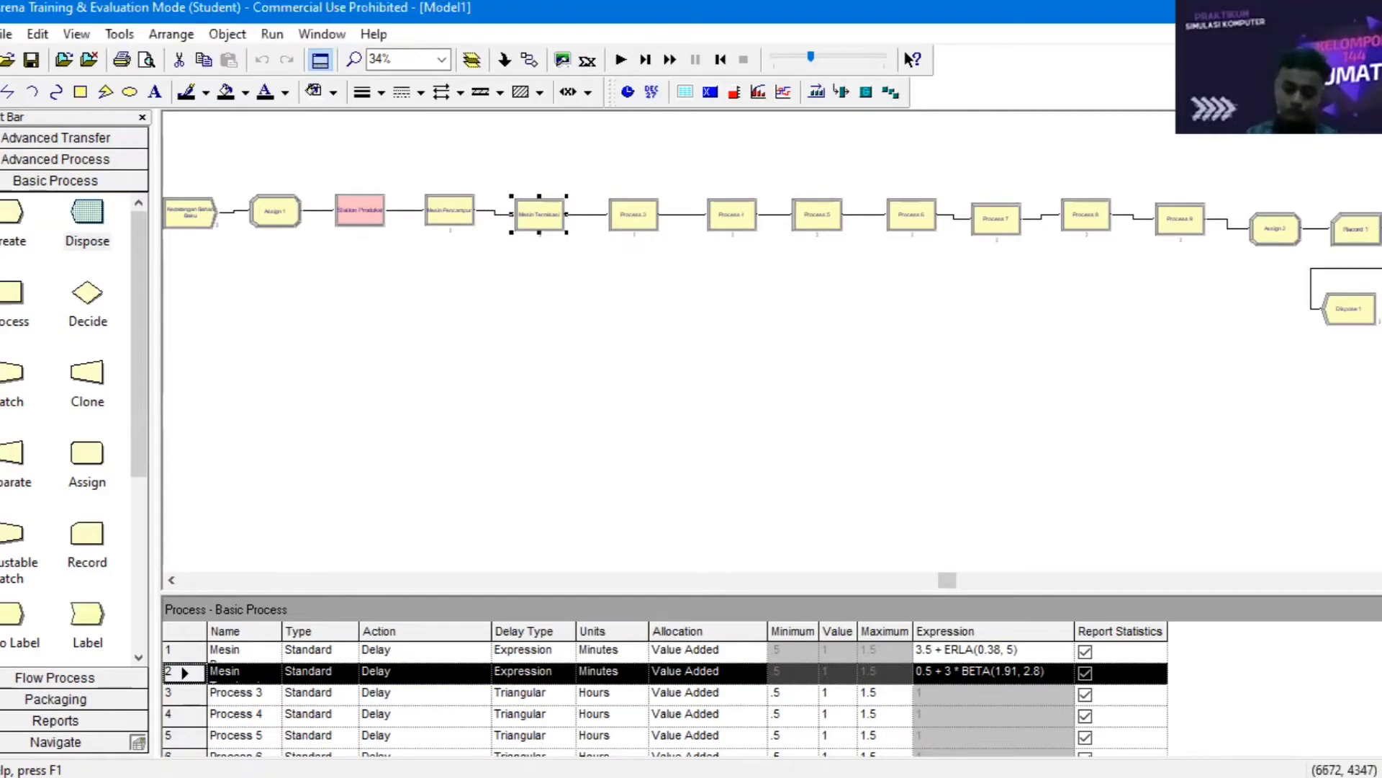
pyautogui.hotkey('alt', 'Tab')
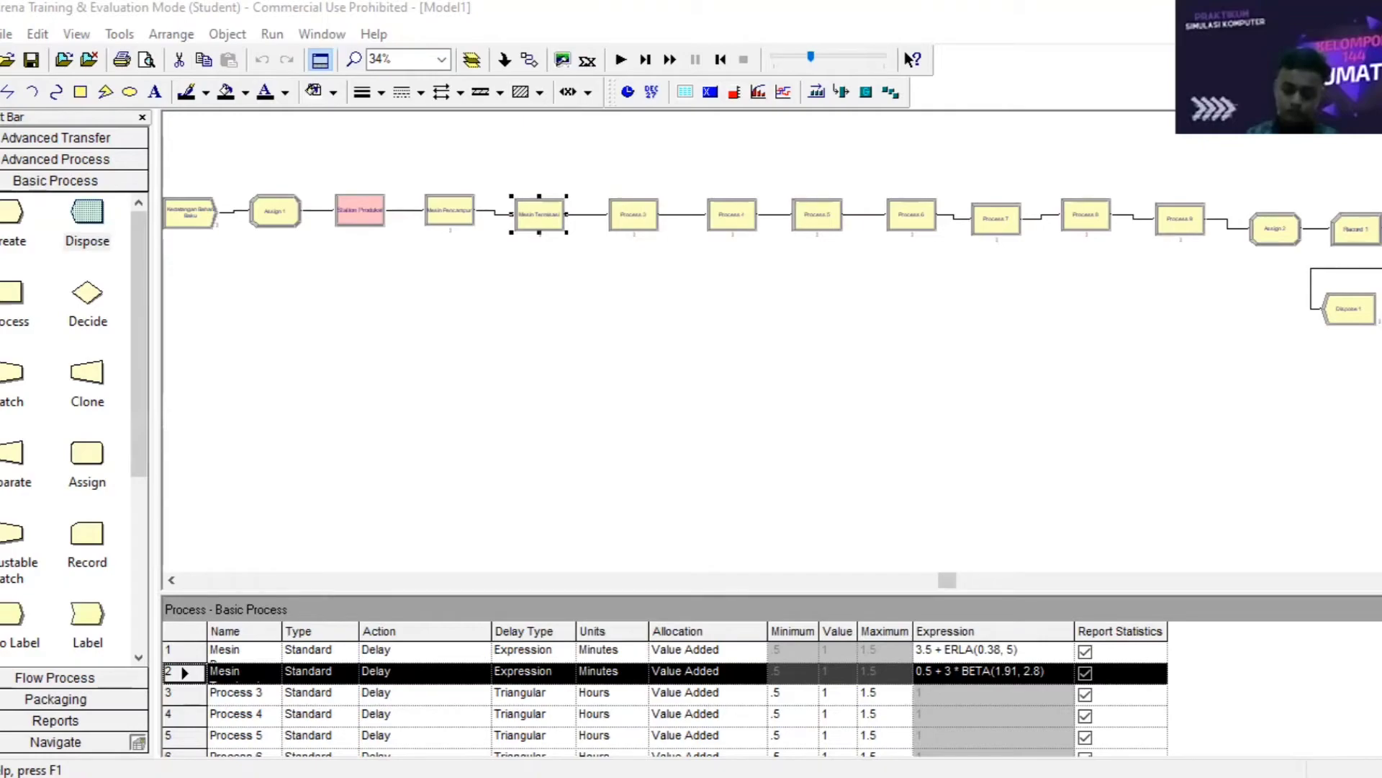
pyautogui.hotkey('alt', 'Tab')
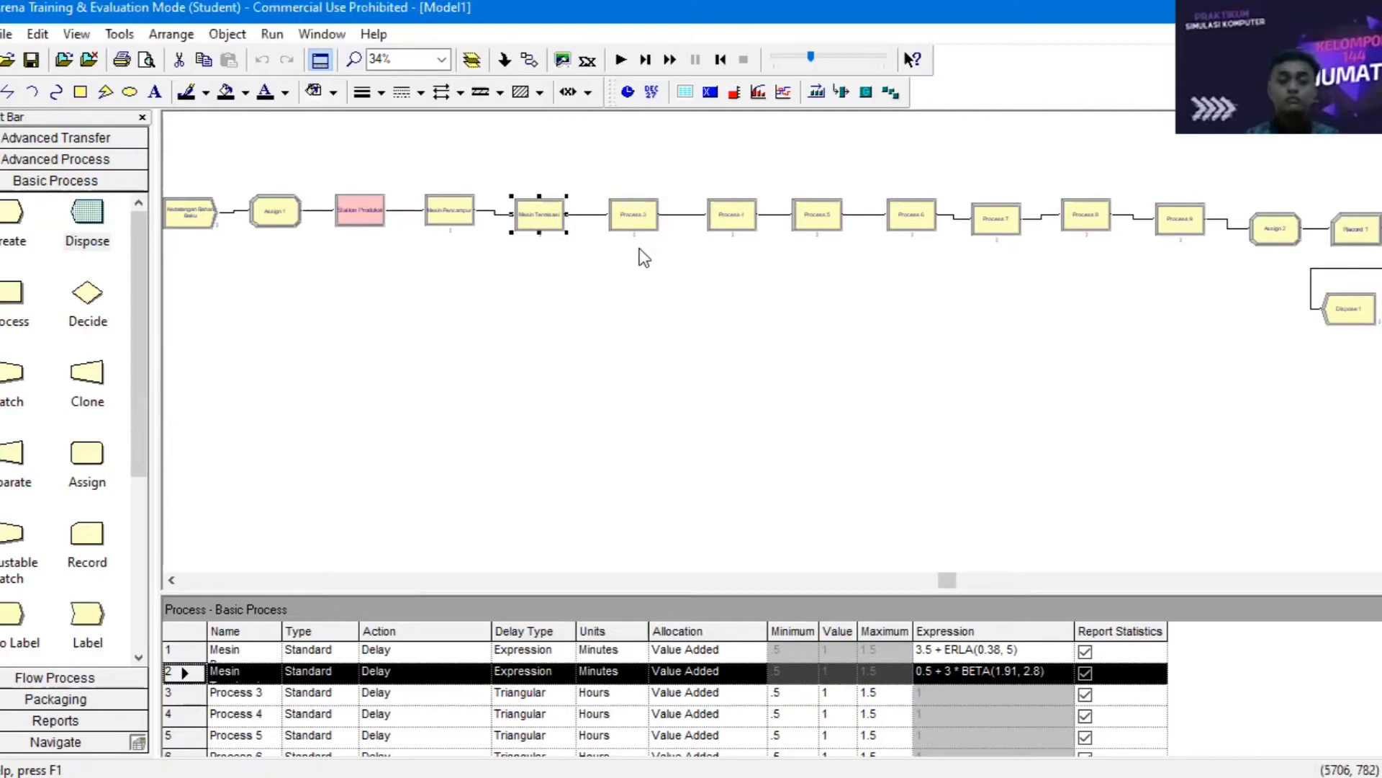
pyautogui.doubleClick(634, 214)
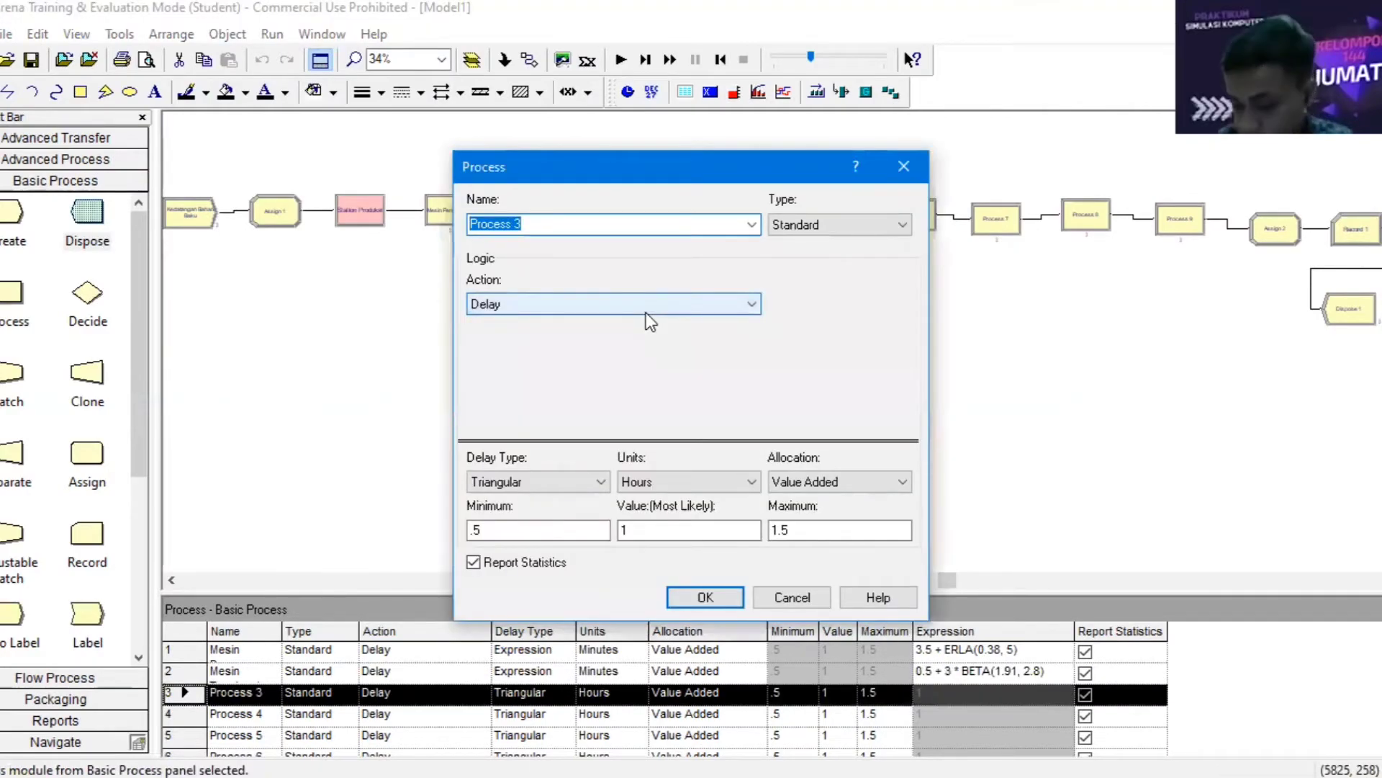
pyautogui.write('Mesin')
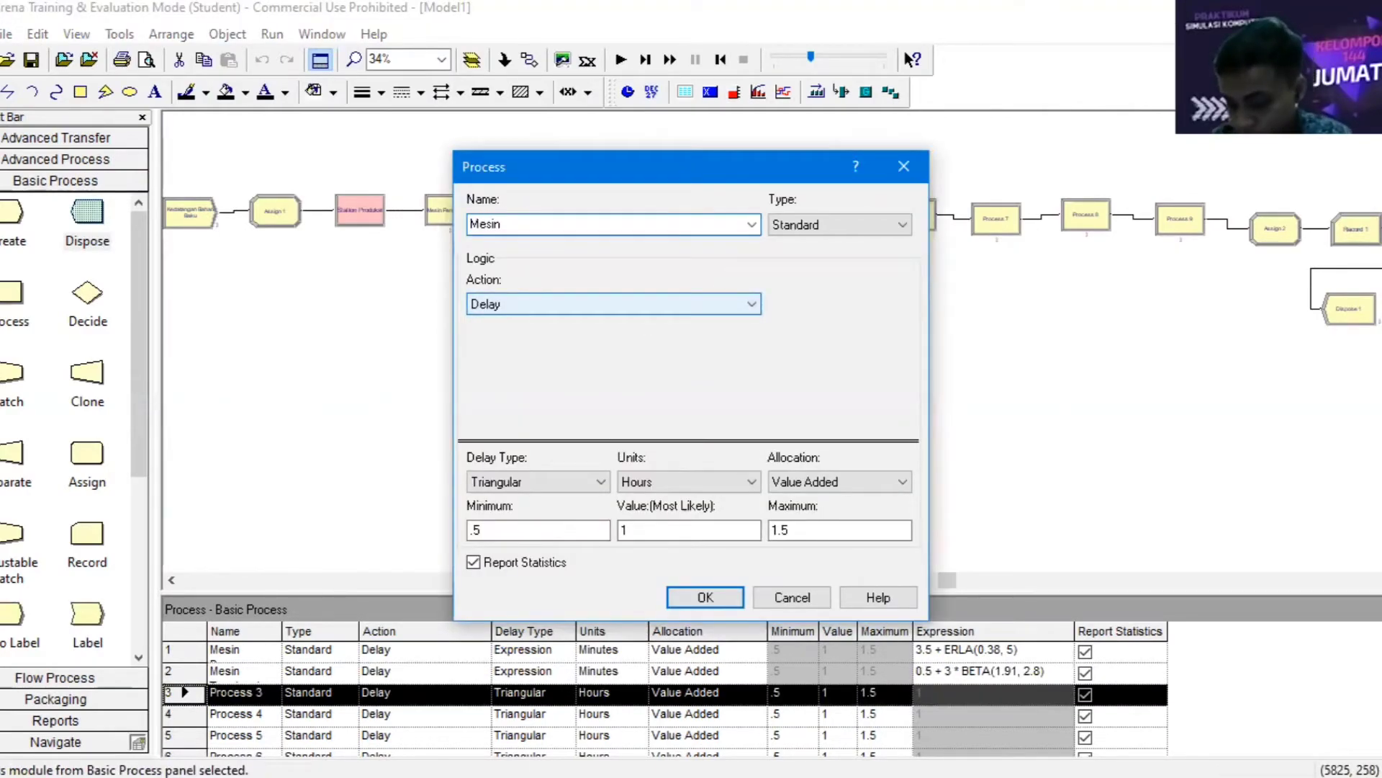
pyautogui.write(' Pasteurisa')
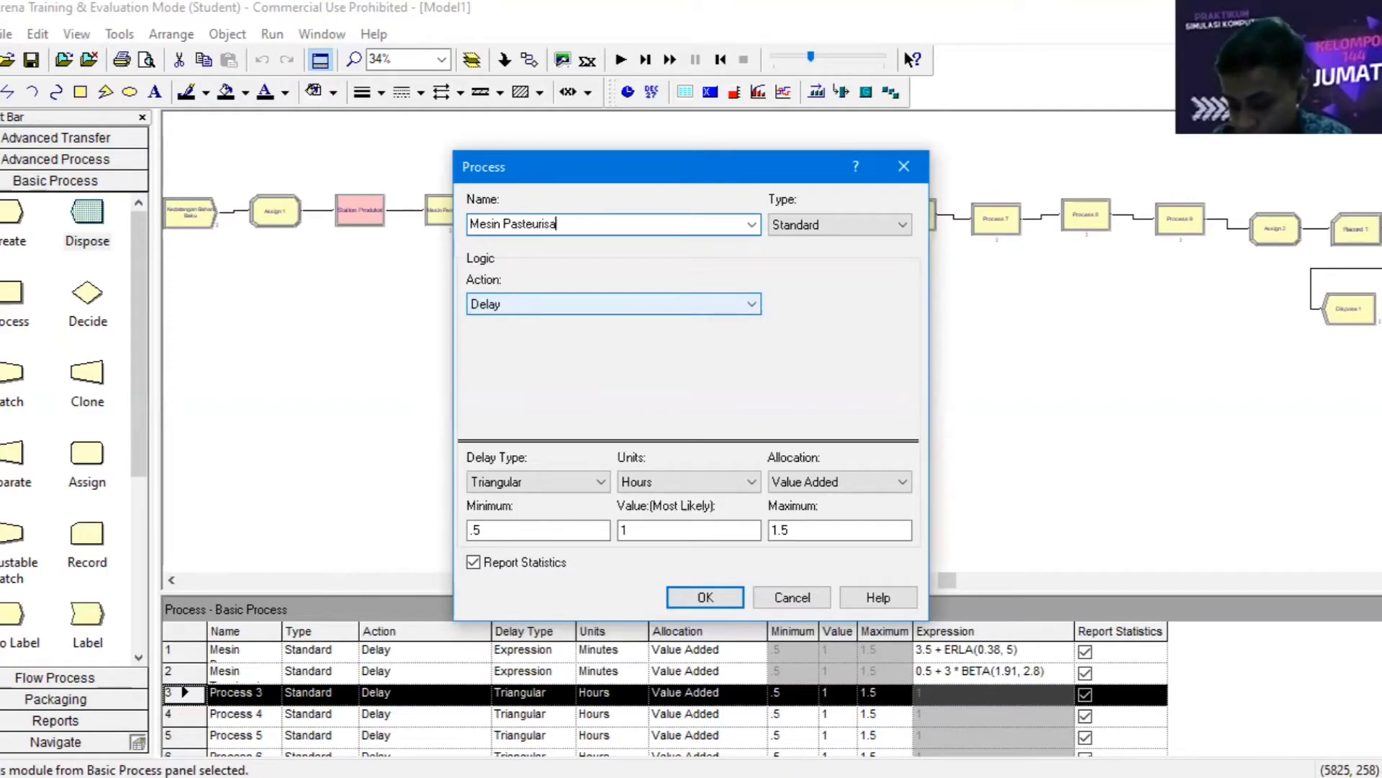
pyautogui.write('si')
# - Give Mesin Pasteurisasi an Expression delay in Minutes of 2.5 + LOGN(0.988, 0.672) and accept the module's settings
pyautogui.click(587, 482)
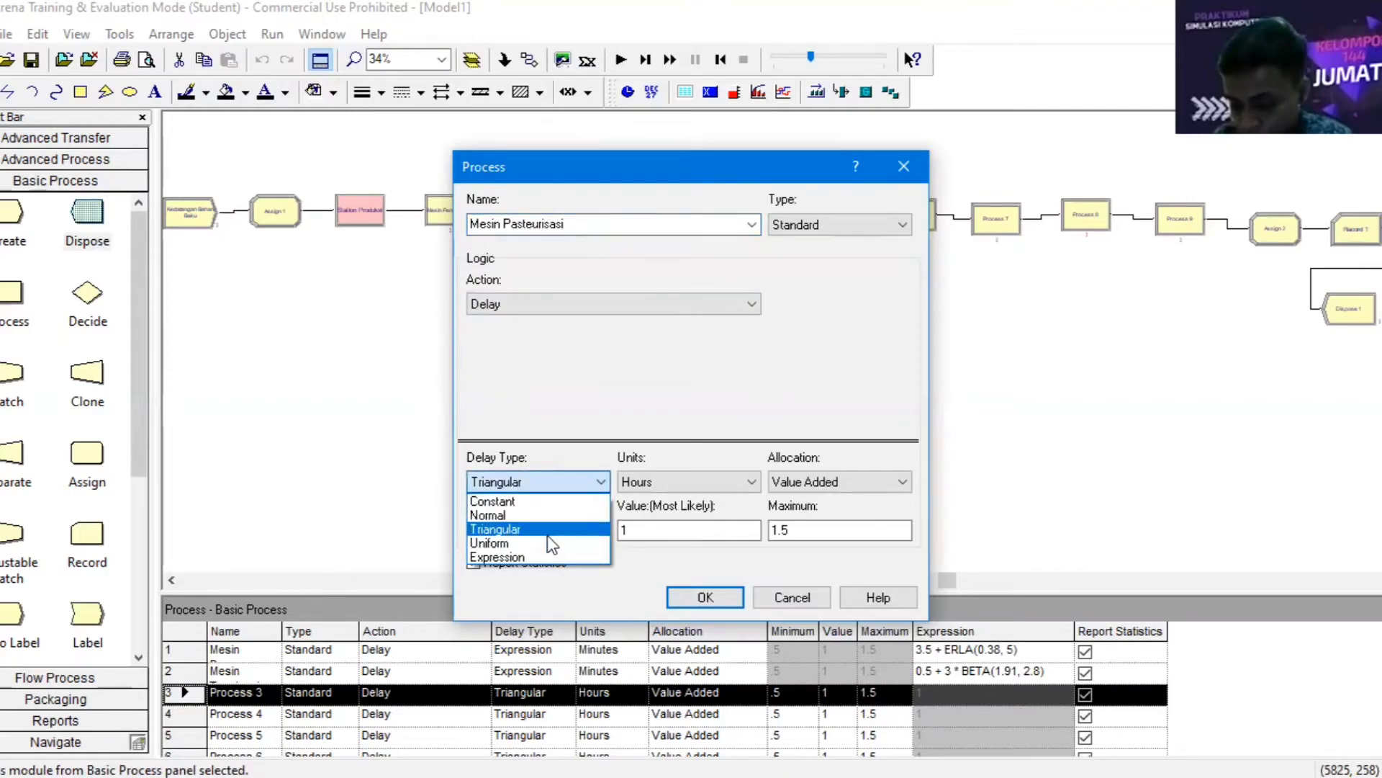
pyautogui.click(542, 556)
pyautogui.click(648, 490)
pyautogui.click(648, 514)
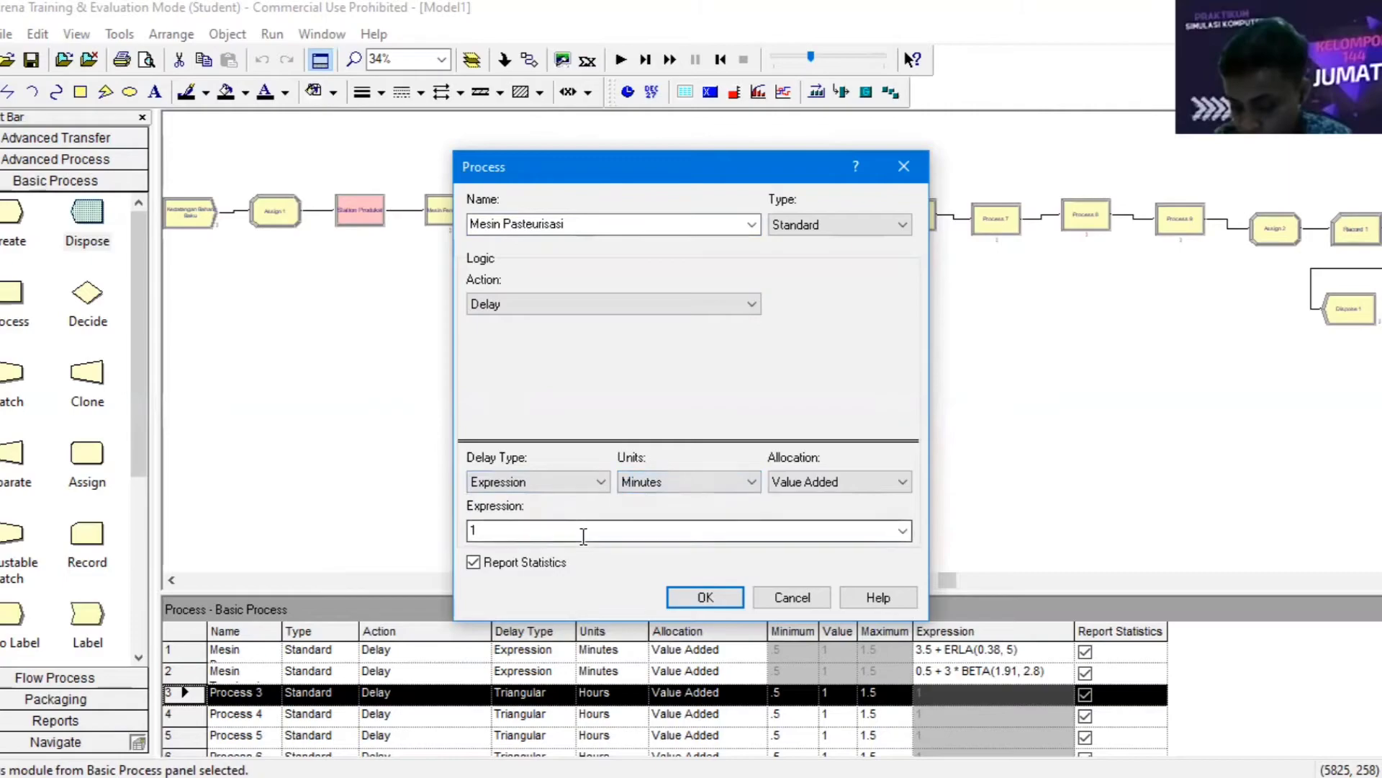
pyautogui.doubleClick(583, 536)
pyautogui.write('2.5 + LOGN(0.988, 0.672)')
pyautogui.click(690, 594)
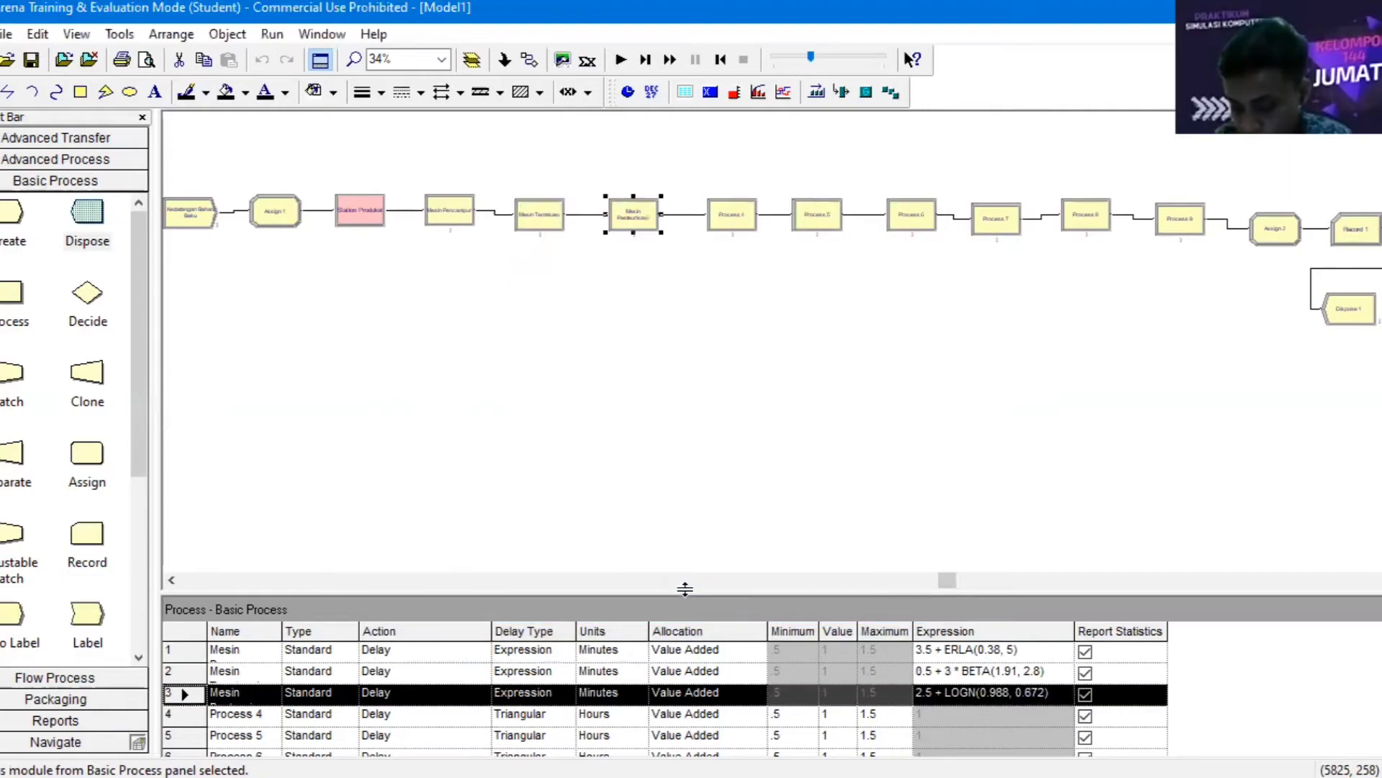
# - Launch the Input Analyzer for the fourth machine's delay data and name the fourth Process module "Mesin Homogenisasi"
pyautogui.doubleClick(736, 221)
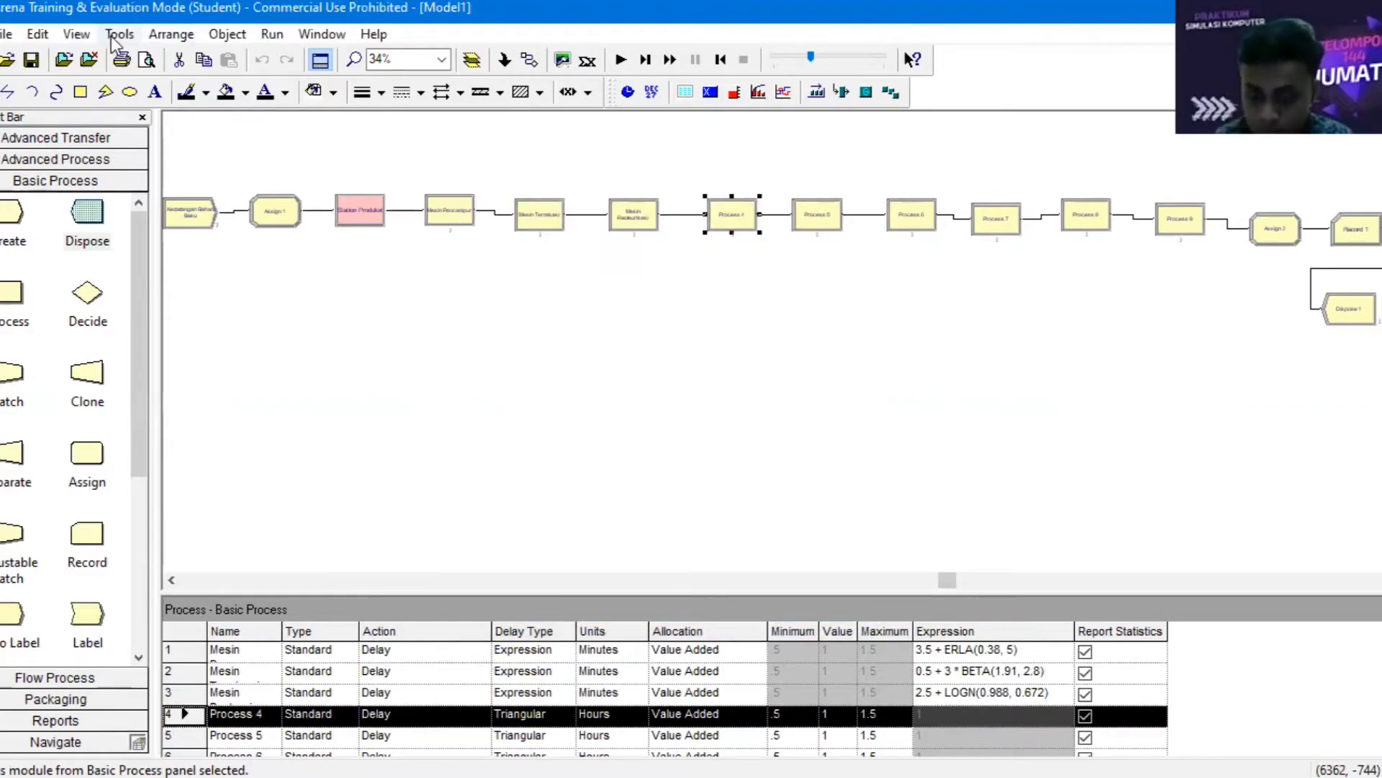
pyautogui.click(119, 34)
pyautogui.click(197, 110)
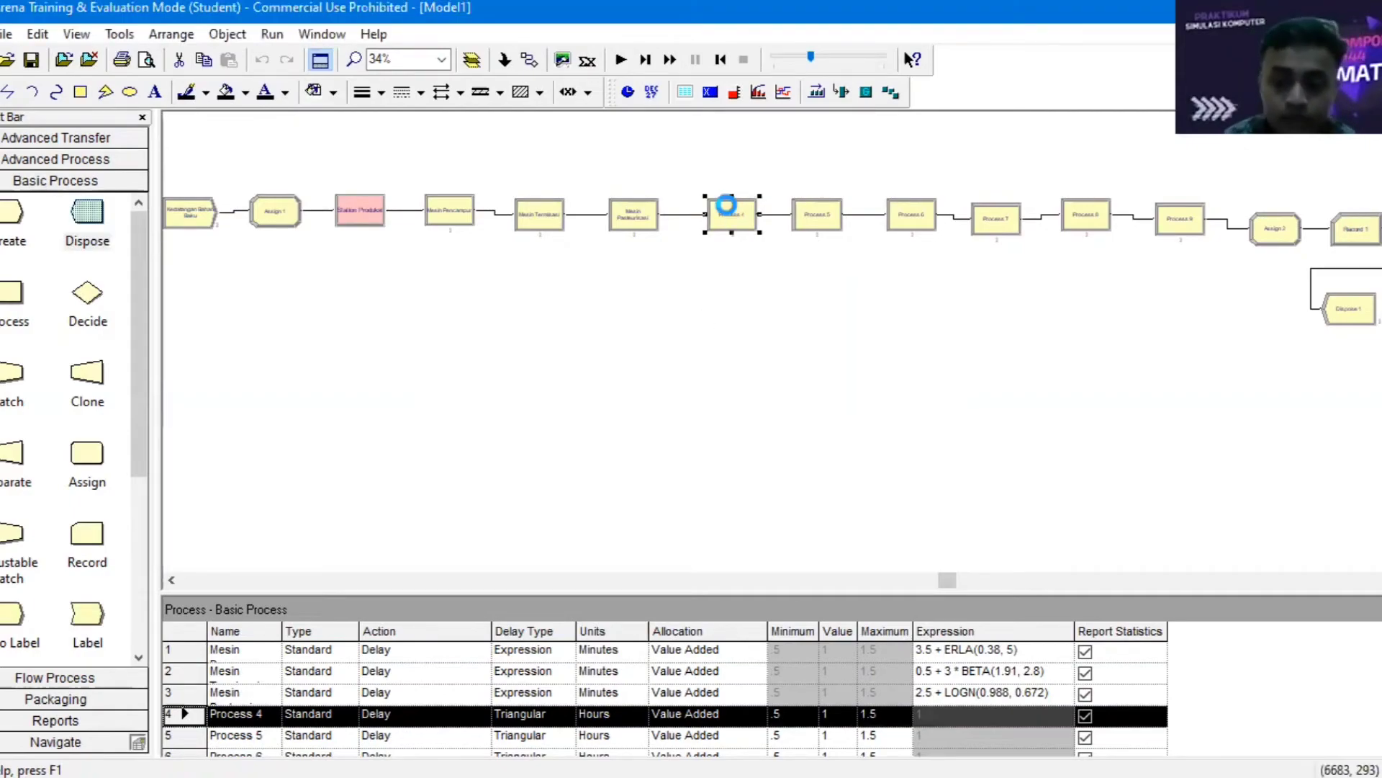
pyautogui.doubleClick(729, 210)
pyautogui.hotkey('alt', 'Tab')
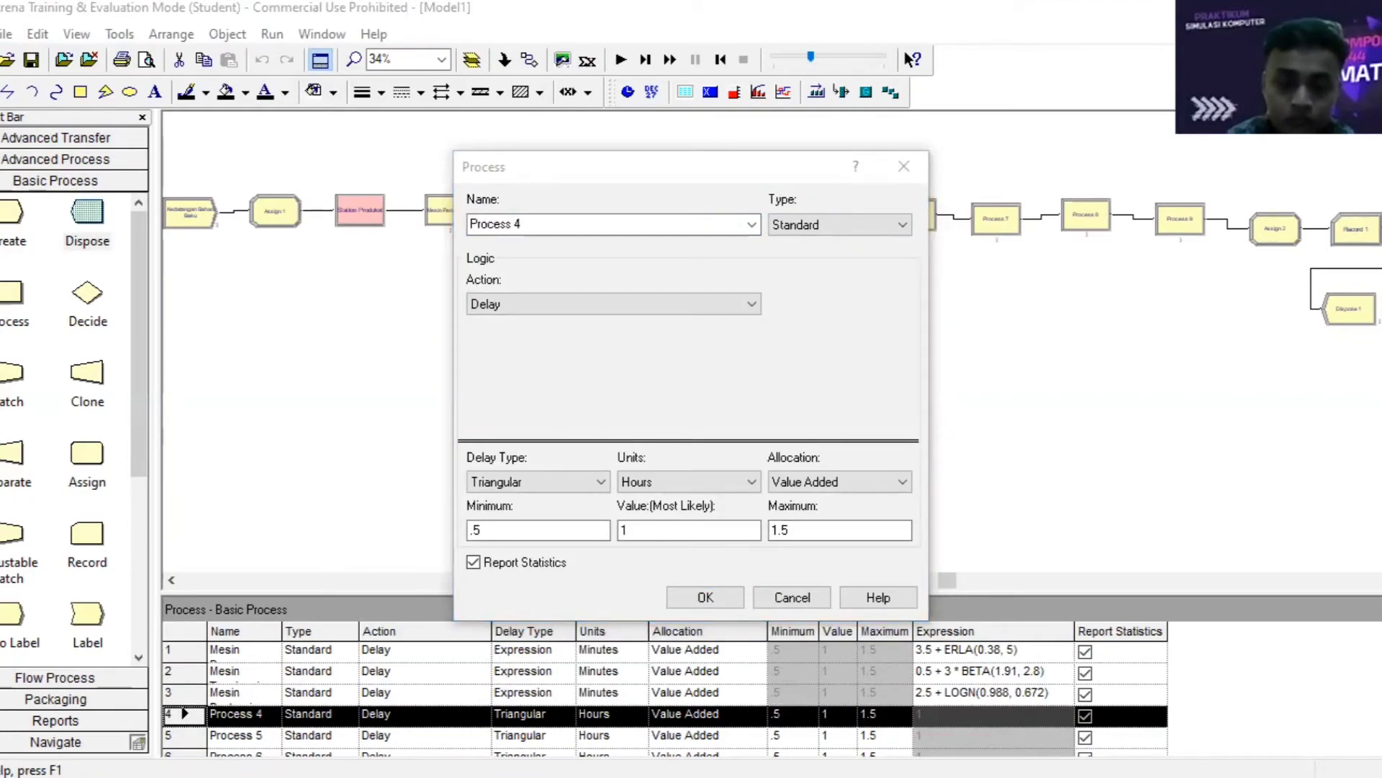
pyautogui.hotkey('alt', 'Tab')
pyautogui.write('Mesi')
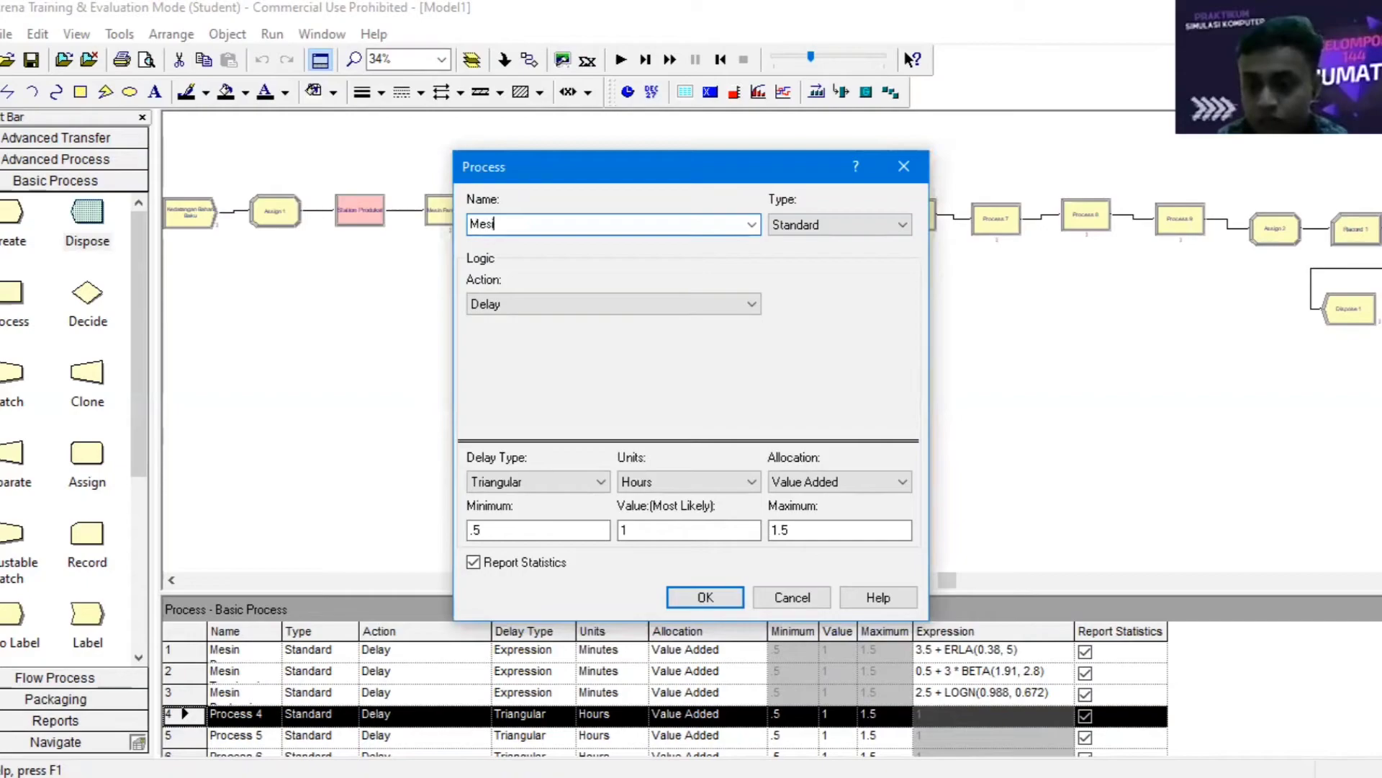
pyautogui.write('n Homogenisasi')
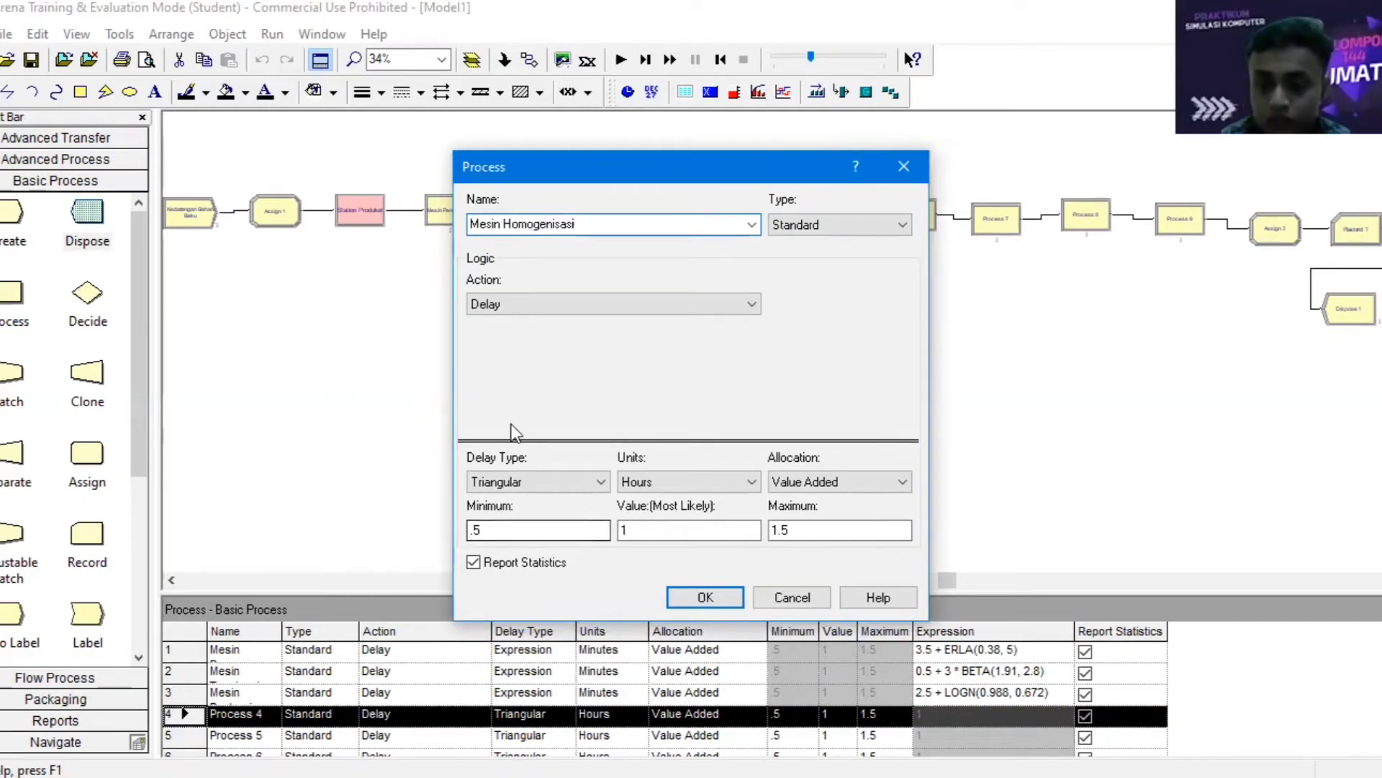
# - Give Mesin Homogenisasi an Expression delay in Minutes of NORM(5, 0.632) and accept the module's settings
pyautogui.click(560, 482)
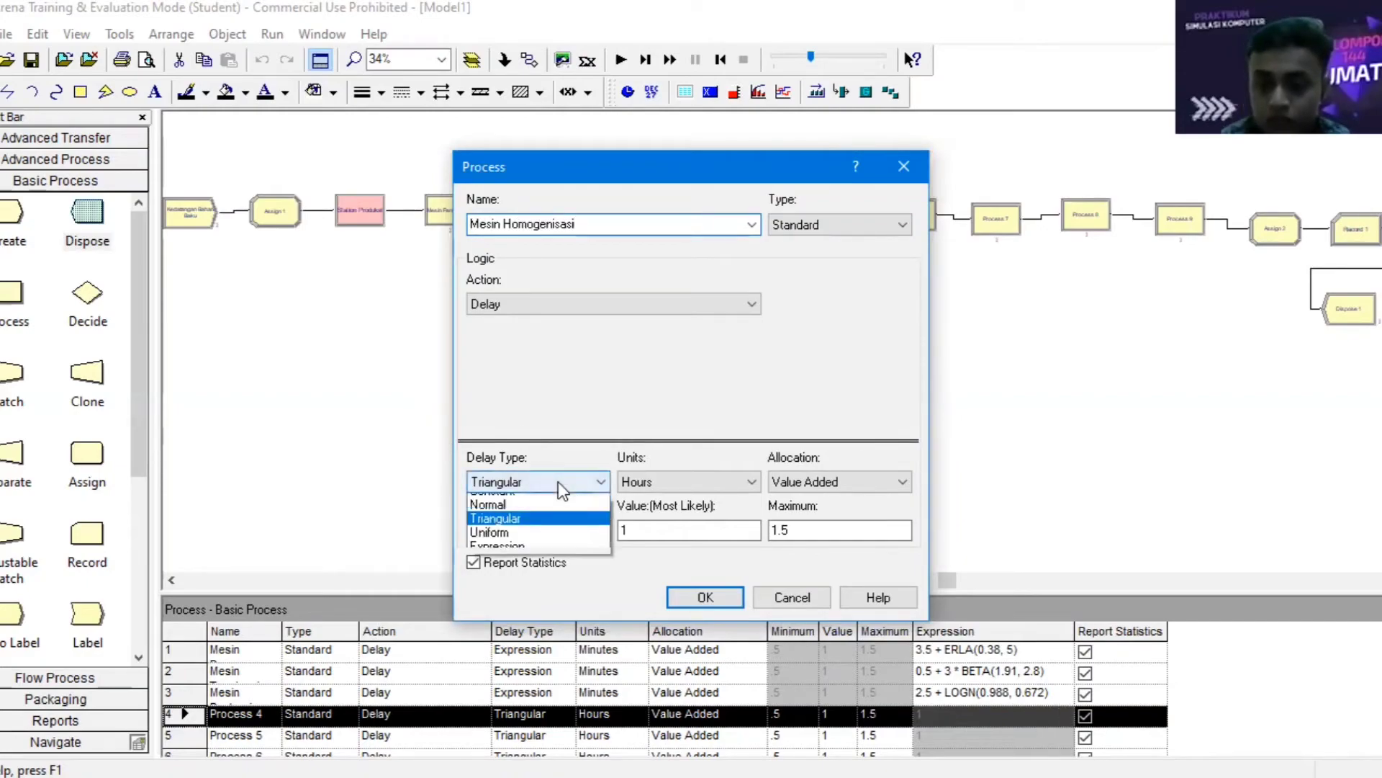
pyautogui.click(565, 554)
pyautogui.click(687, 482)
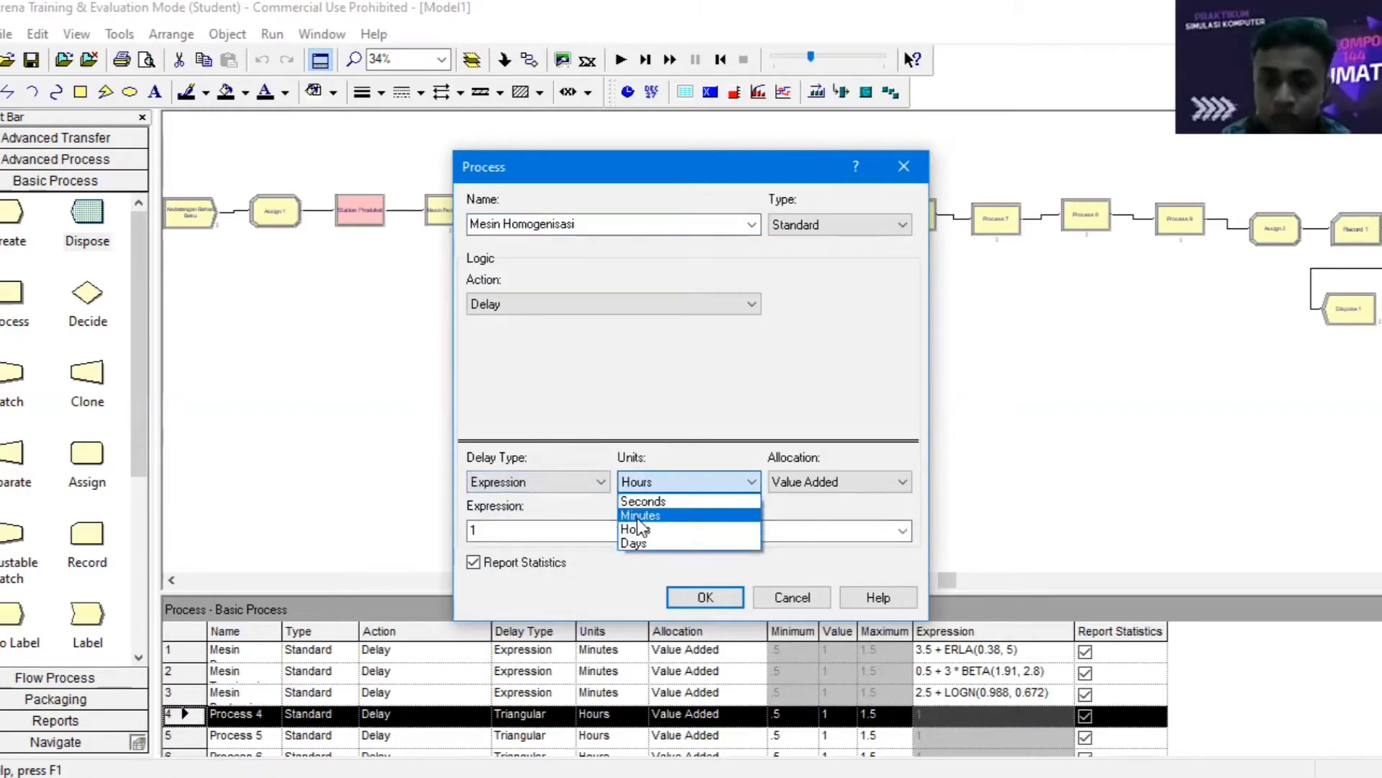
pyautogui.click(709, 512)
pyautogui.click(603, 523)
pyautogui.write('NORM(5, 0.632)')
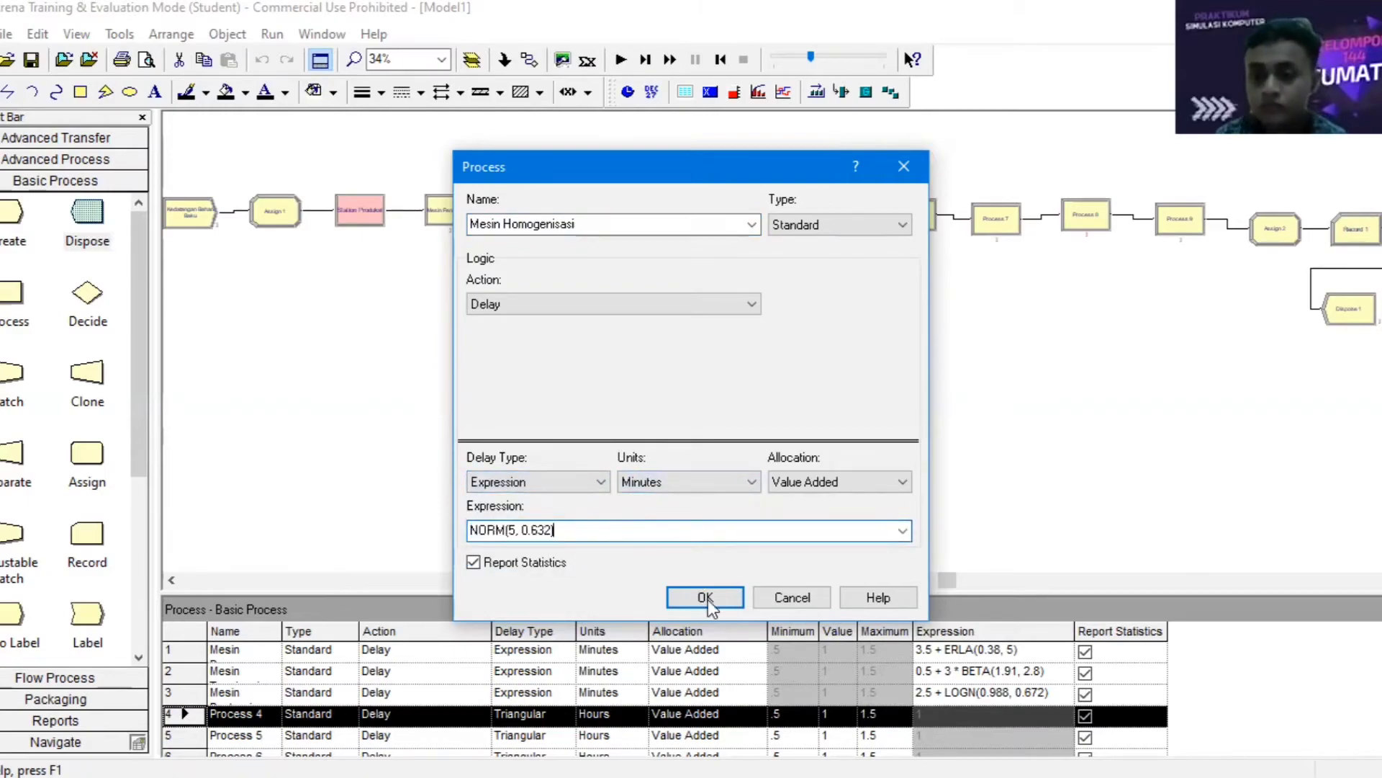
pyautogui.click(705, 597)
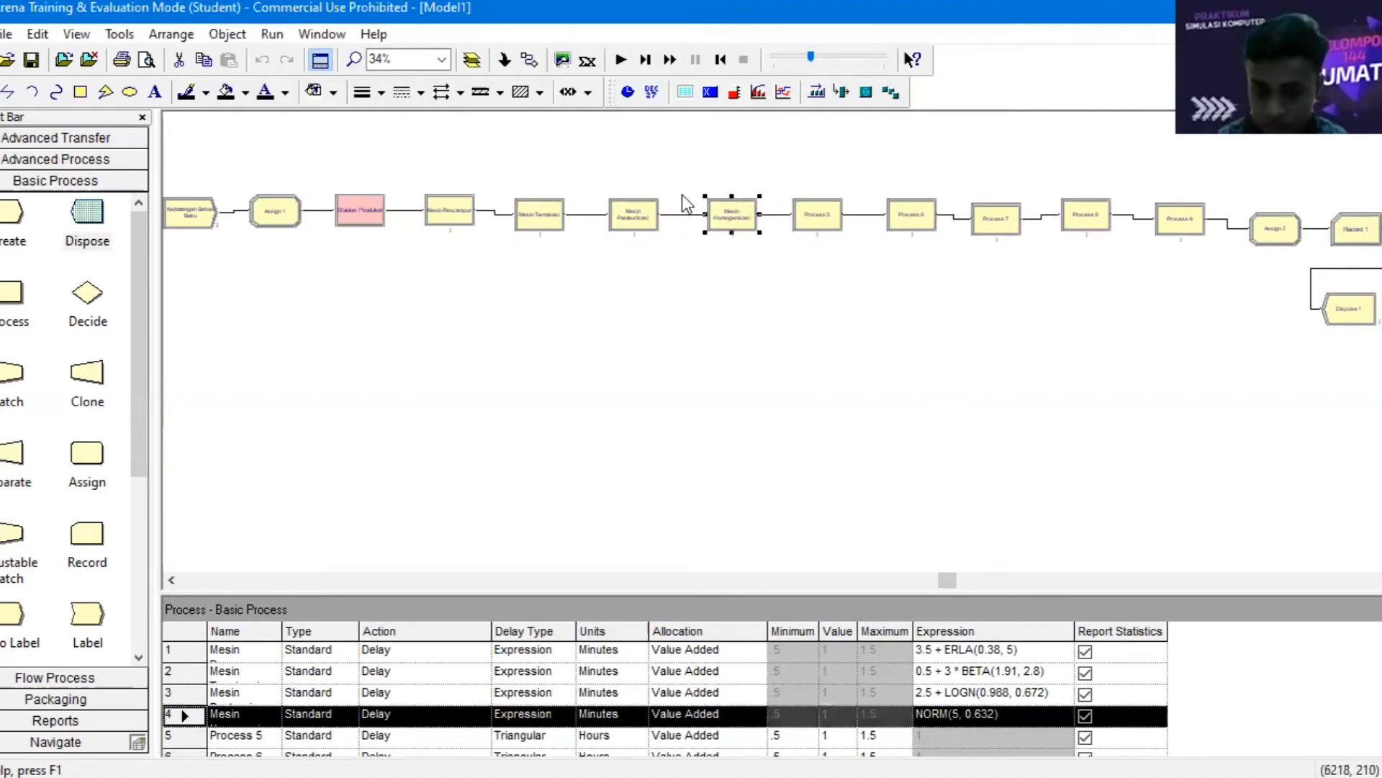
# - Launch the Input Analyzer for the fifth machine's delay data and name the fifth Process module "Mesin Sterilisasi"
pyautogui.click(121, 34)
pyautogui.click(173, 105)
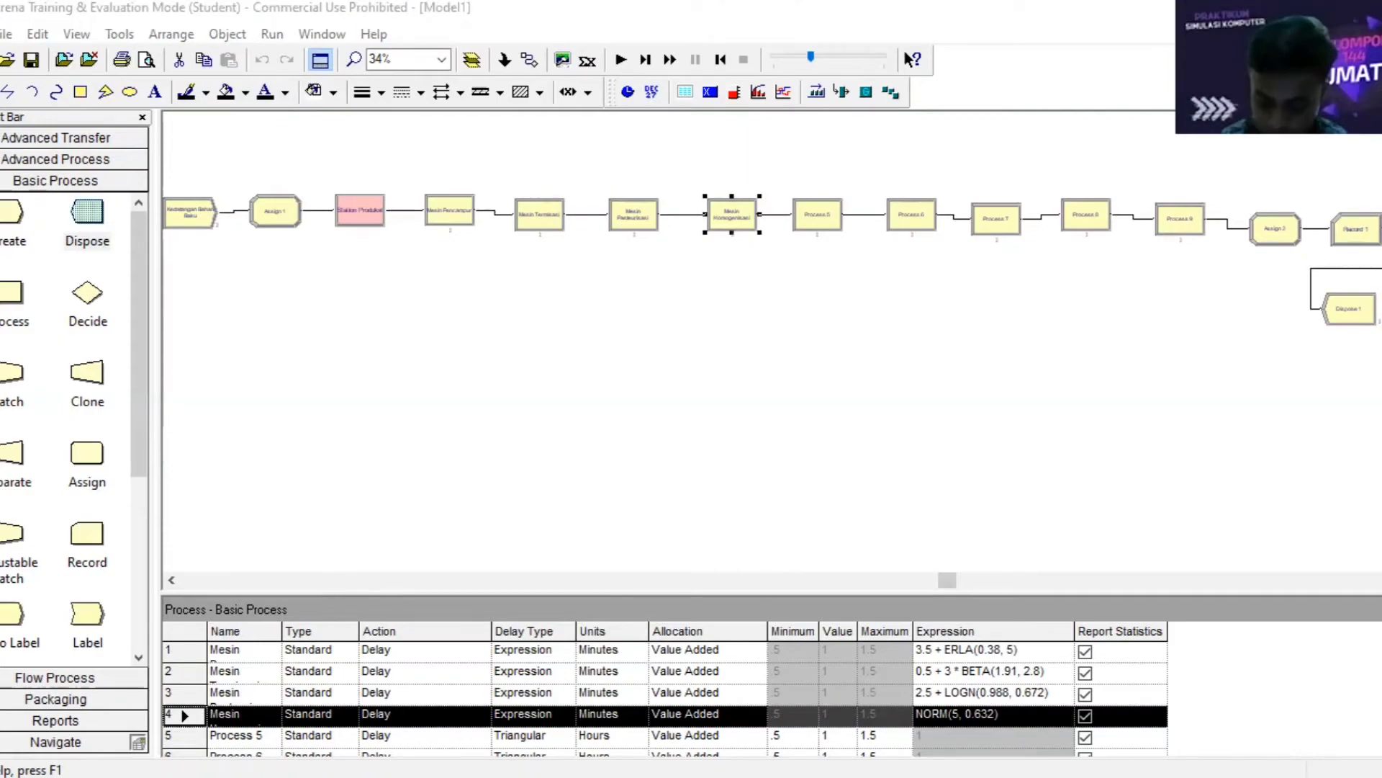
pyautogui.doubleClick(836, 220)
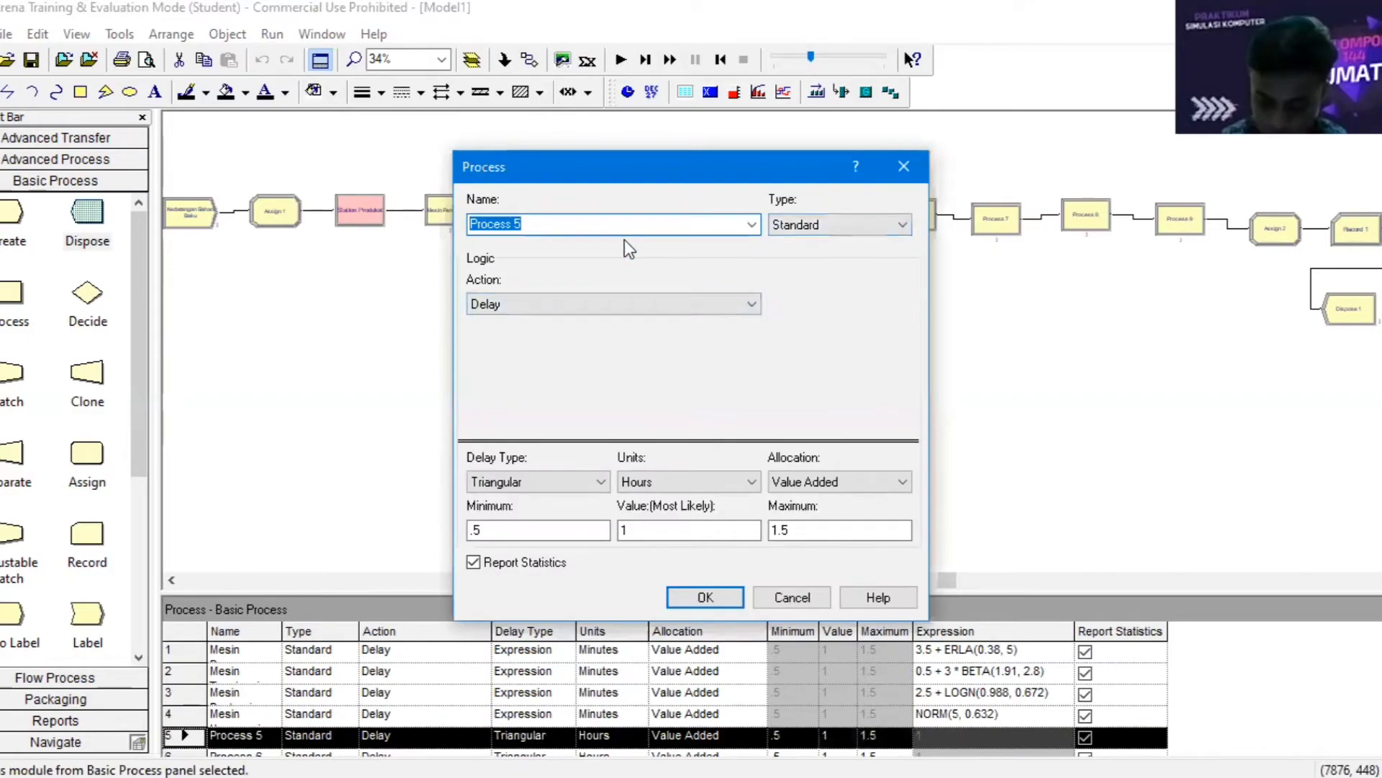
pyautogui.write('Mesin Steri')
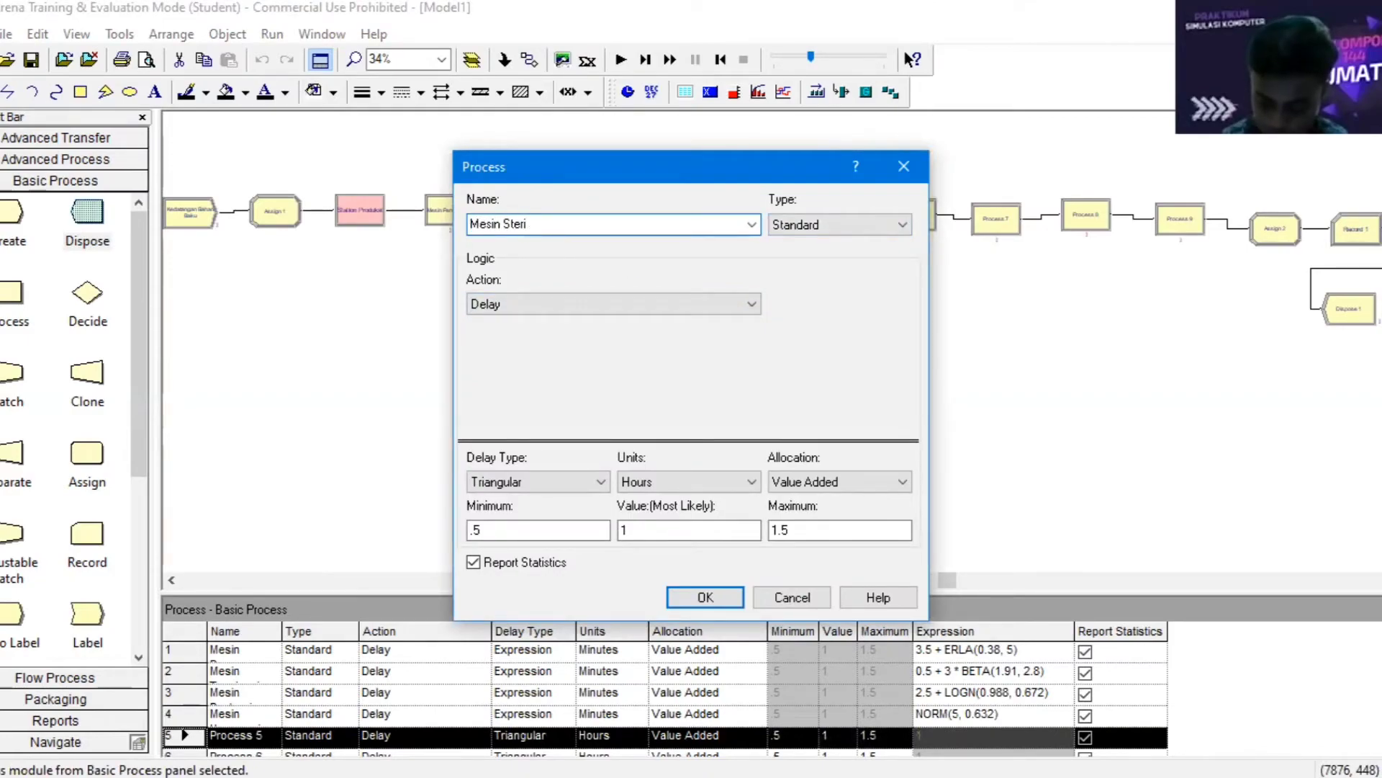
pyautogui.write('lisasi')
# - Give Mesin Sterilisasi an Expression delay in Minutes of 4.5 + 4 * BETA(0.868, 1.3) and accept the module's settings
pyautogui.click(560, 483)
pyautogui.click(555, 555)
pyautogui.click(648, 483)
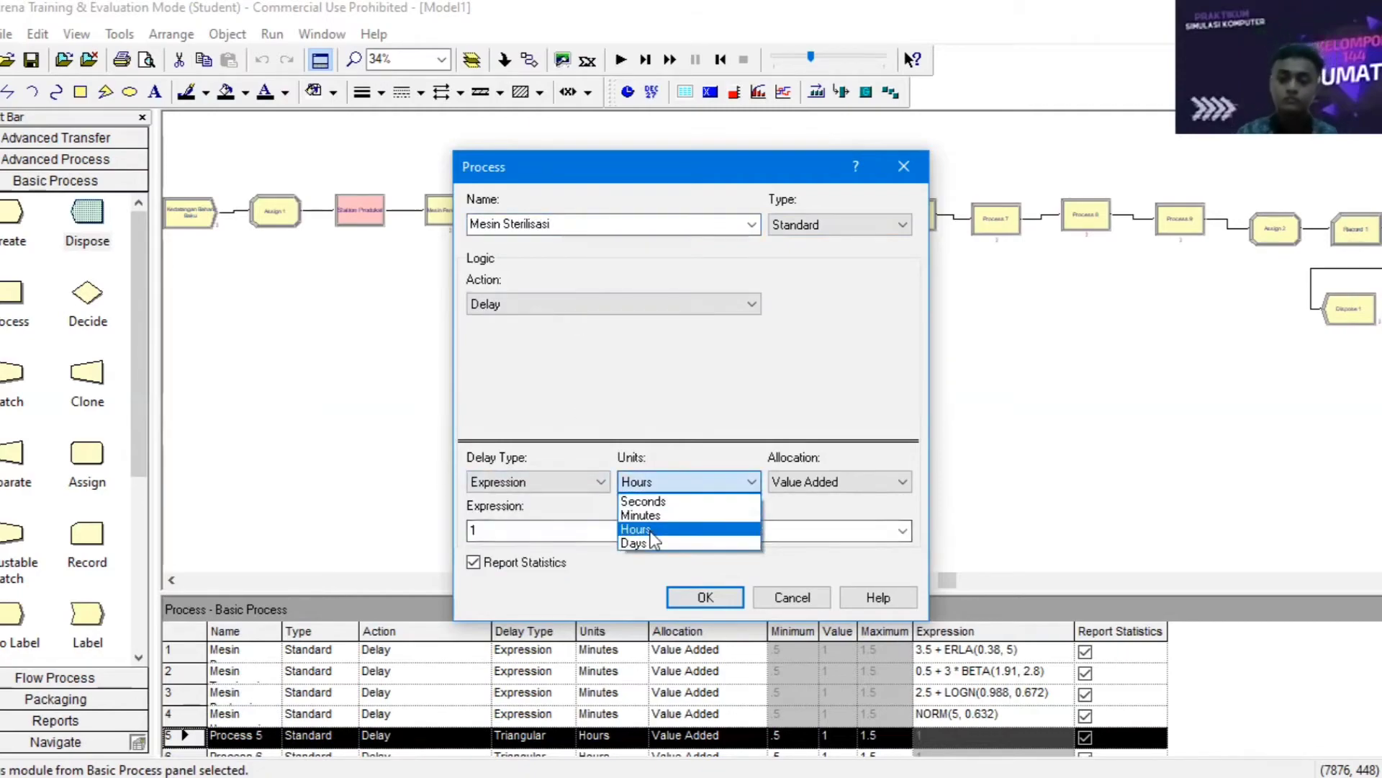
pyautogui.click(641, 515)
pyautogui.doubleClick(607, 531)
pyautogui.write('4.5 + 4 * BETA(0.868, 1.3)')
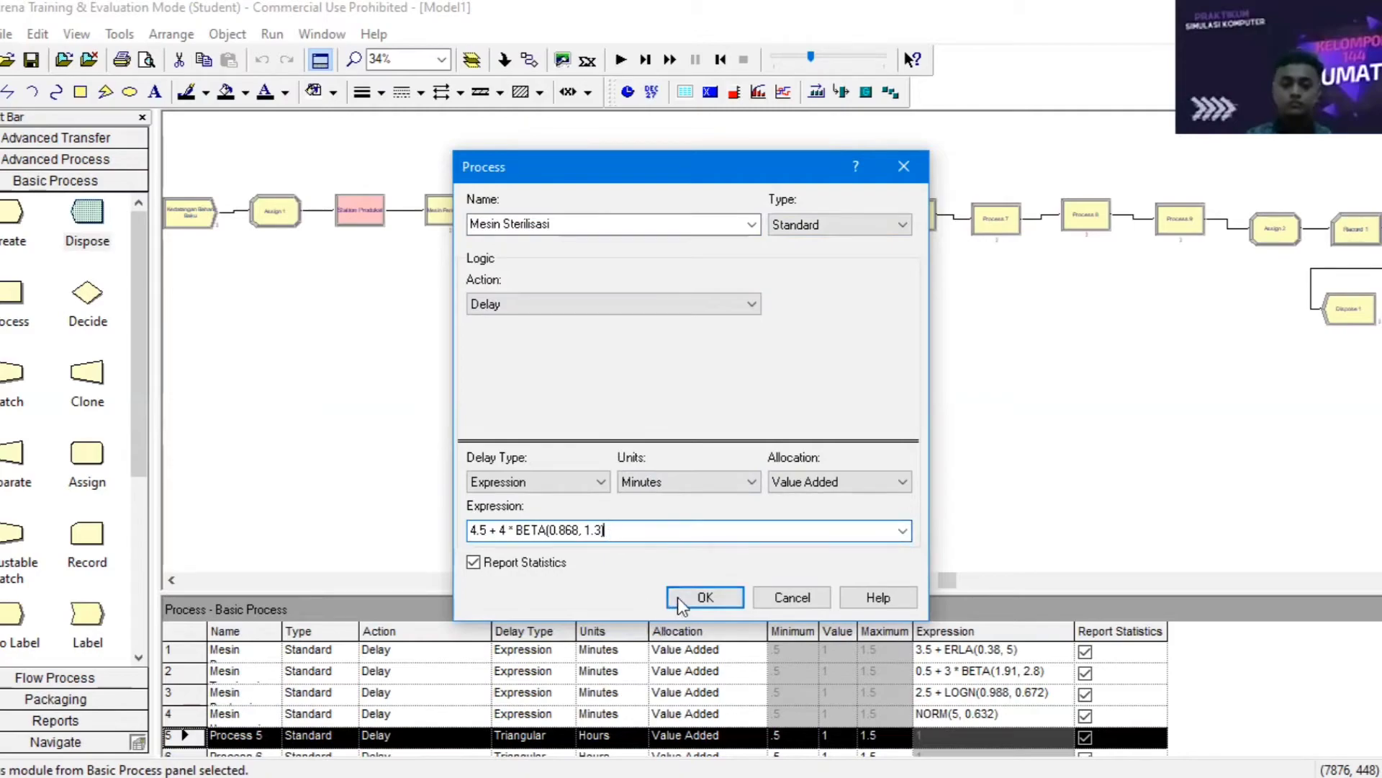
pyautogui.click(688, 594)
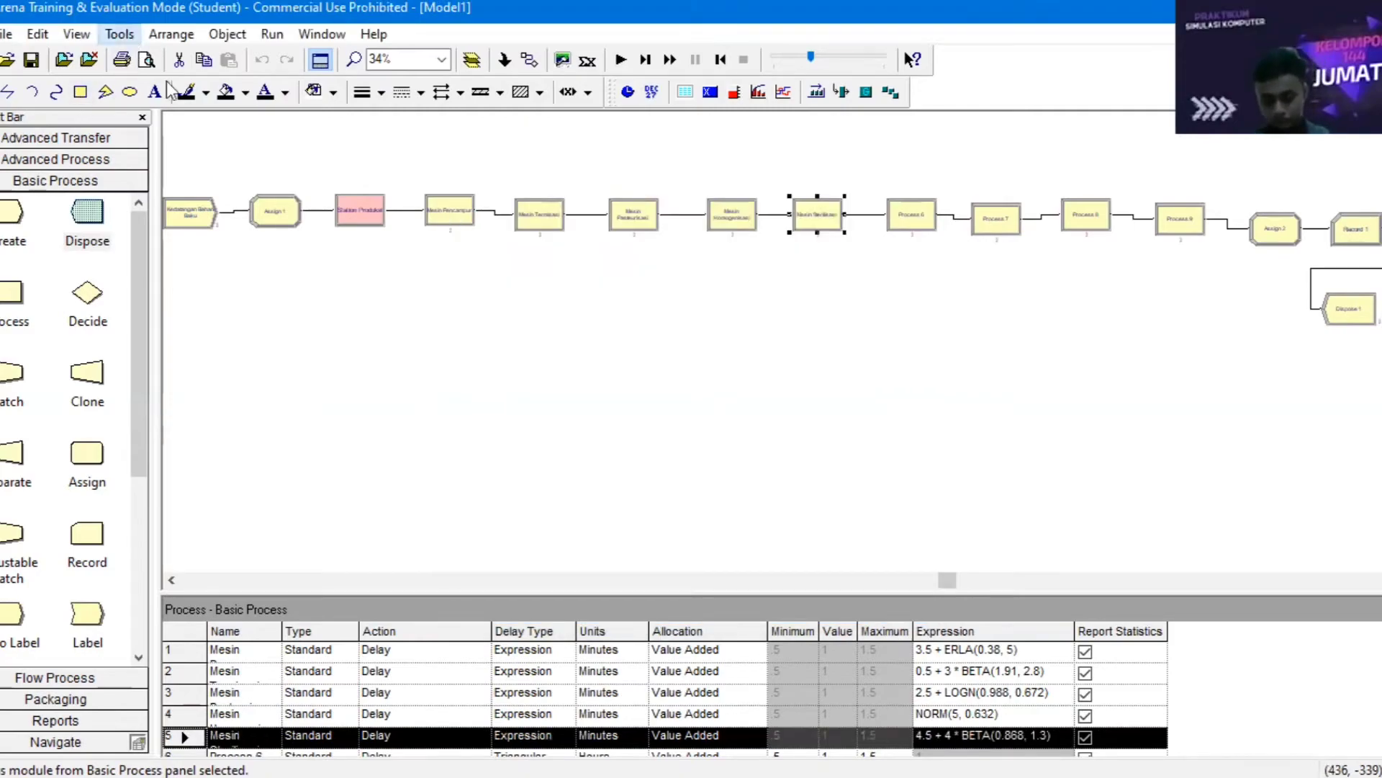
# - Launch the Input Analyzer for the sixth machine's delay data and name the sixth Process module "Mesin Regenerasi"
pyautogui.click(120, 34)
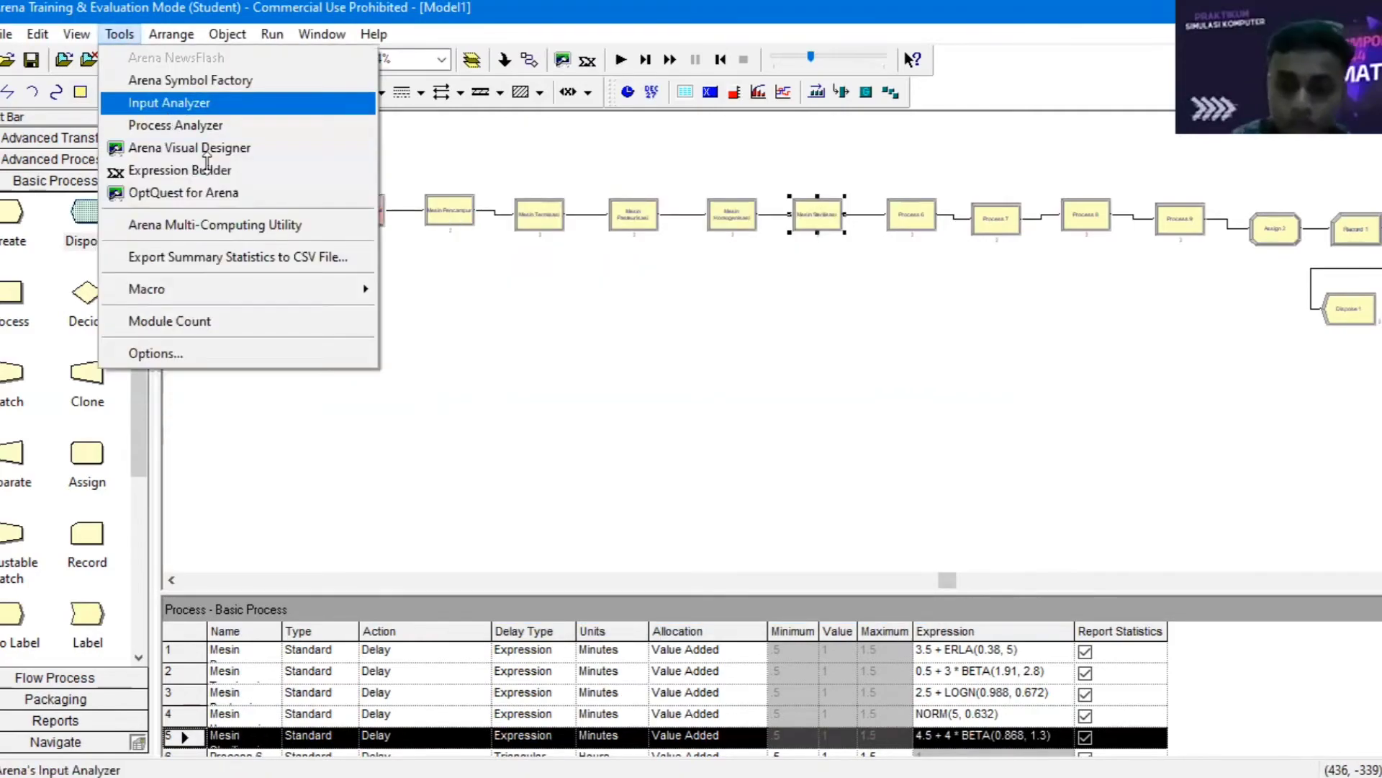
pyautogui.press('Escape')
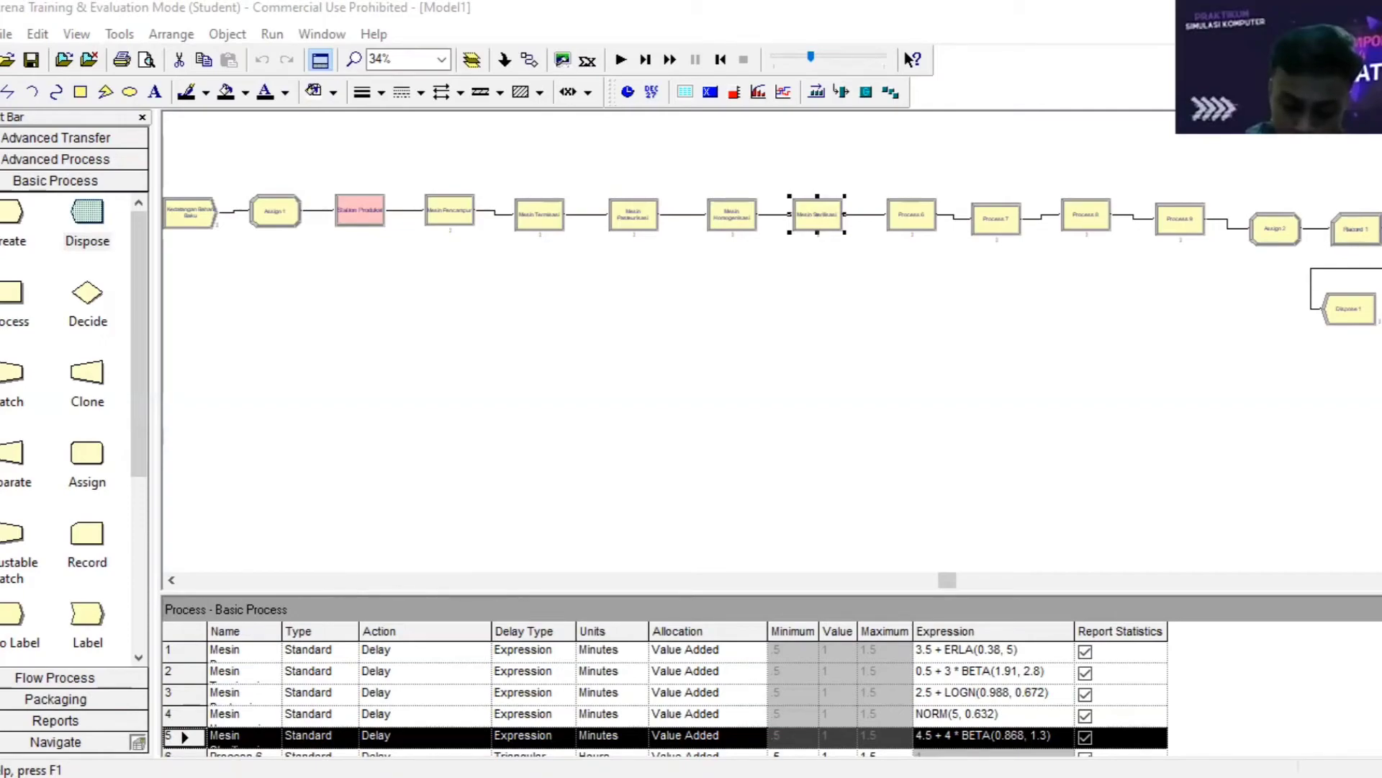
pyautogui.click(915, 214)
pyautogui.doubleClick(914, 214)
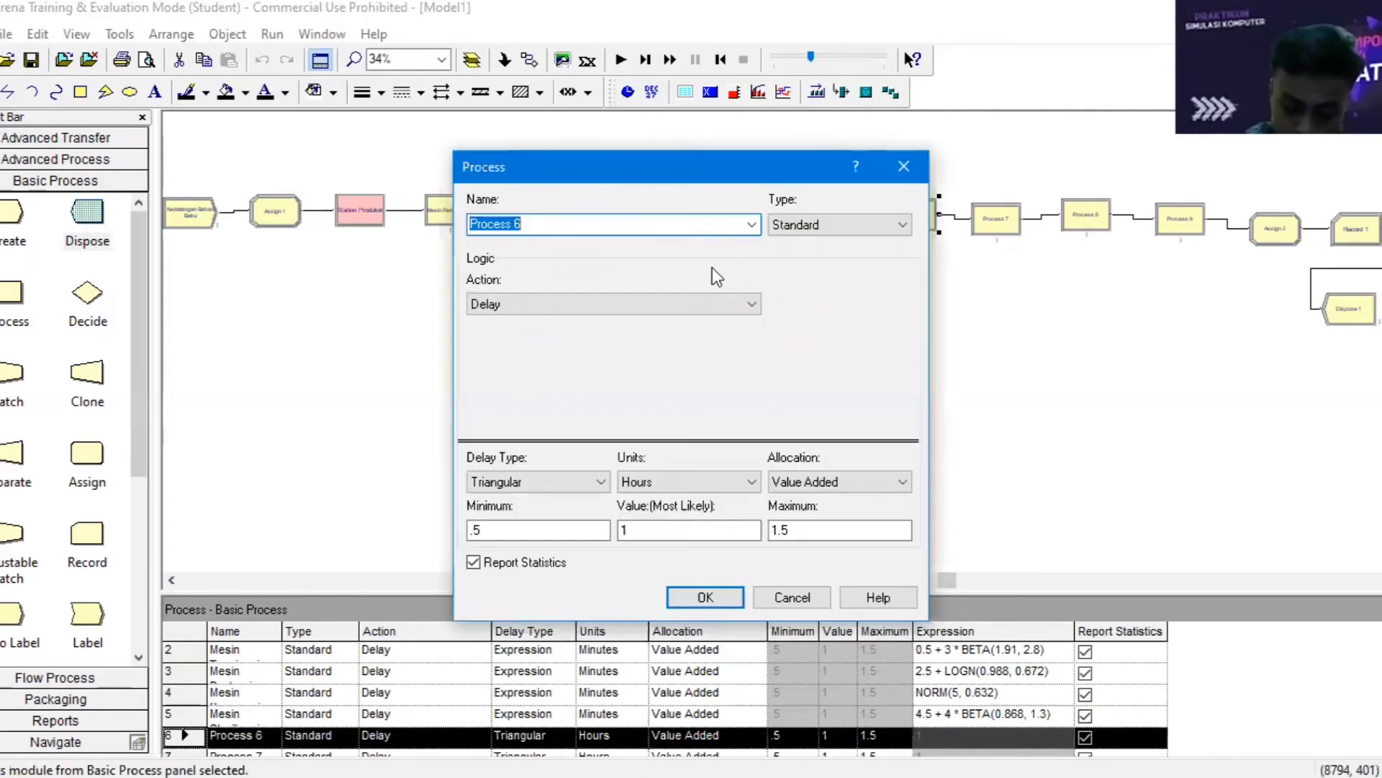
pyautogui.write('Mesin Re')
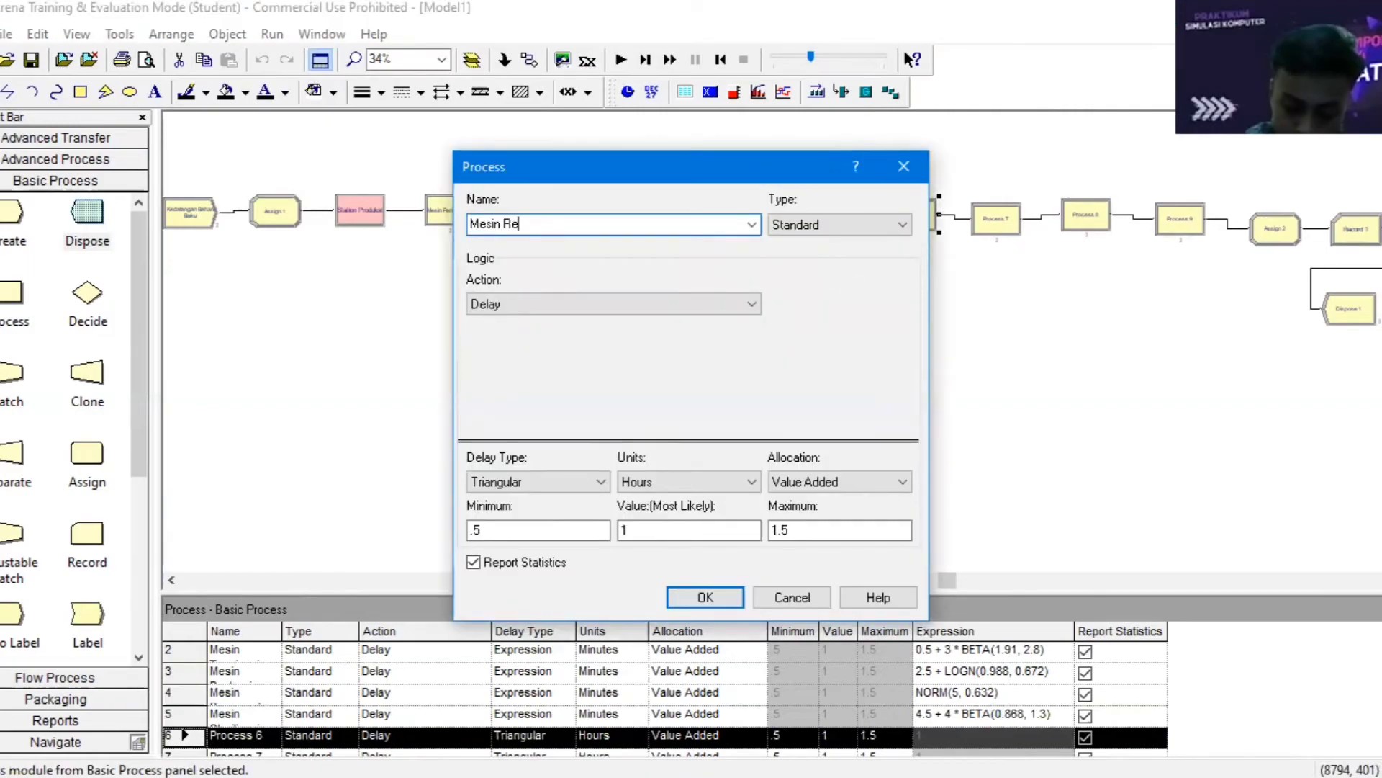
pyautogui.write('generasi')
# - Give Mesin Regenerasi an Expression delay in Minutes of 5.5 + 3 * BETA(0.875, 1.31) and accept the module's settings
pyautogui.click(508, 486)
pyautogui.click(550, 560)
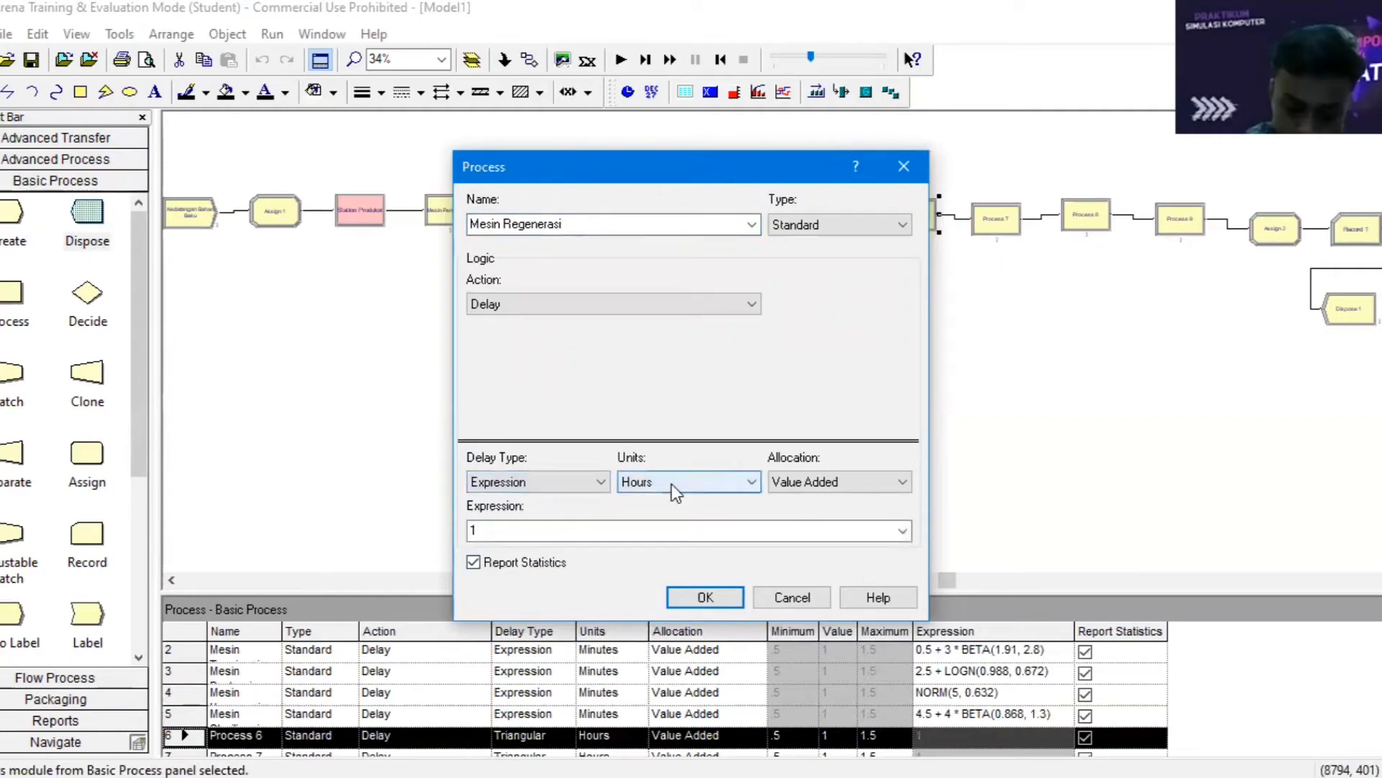
pyautogui.click(684, 482)
pyautogui.click(651, 512)
pyautogui.doubleClick(560, 531)
pyautogui.write('5.5 + 3 * BETA(0.875, 1.31)')
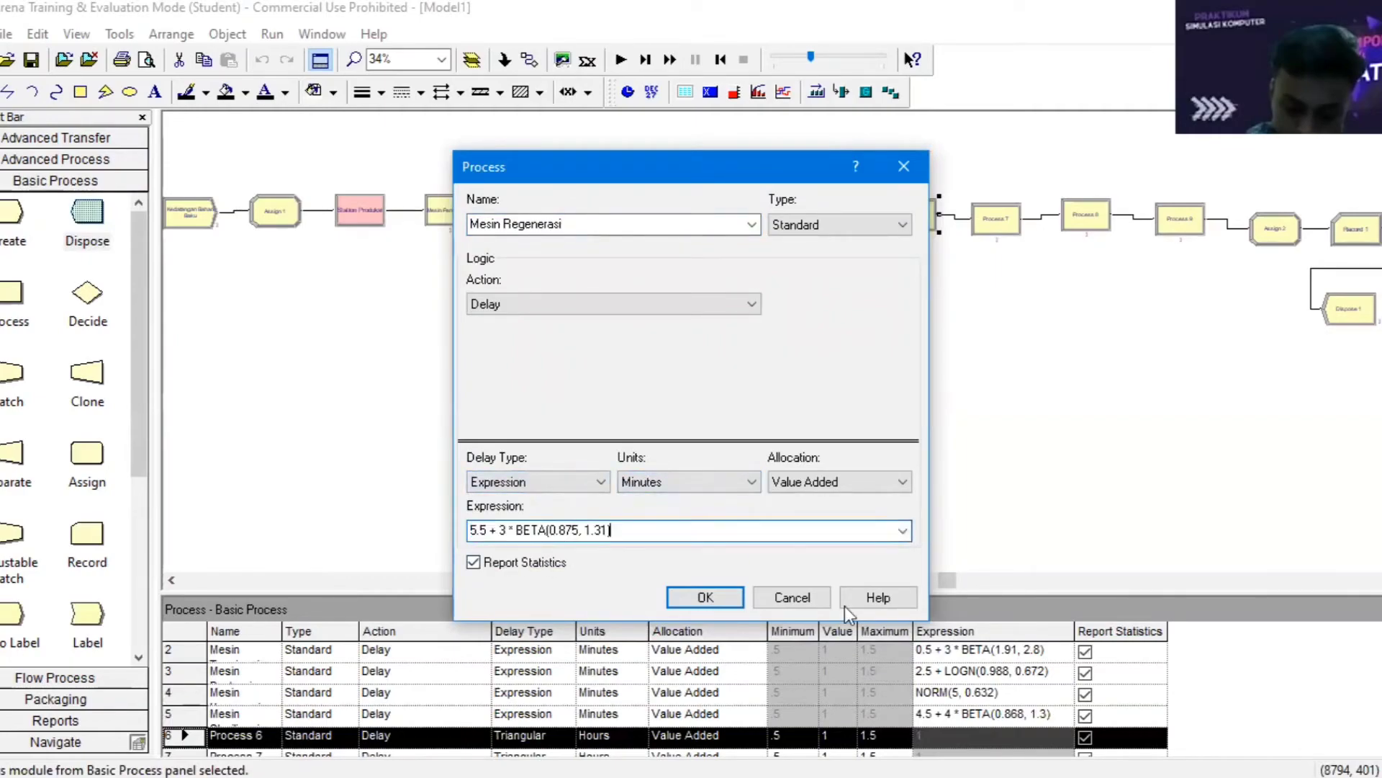
pyautogui.click(704, 598)
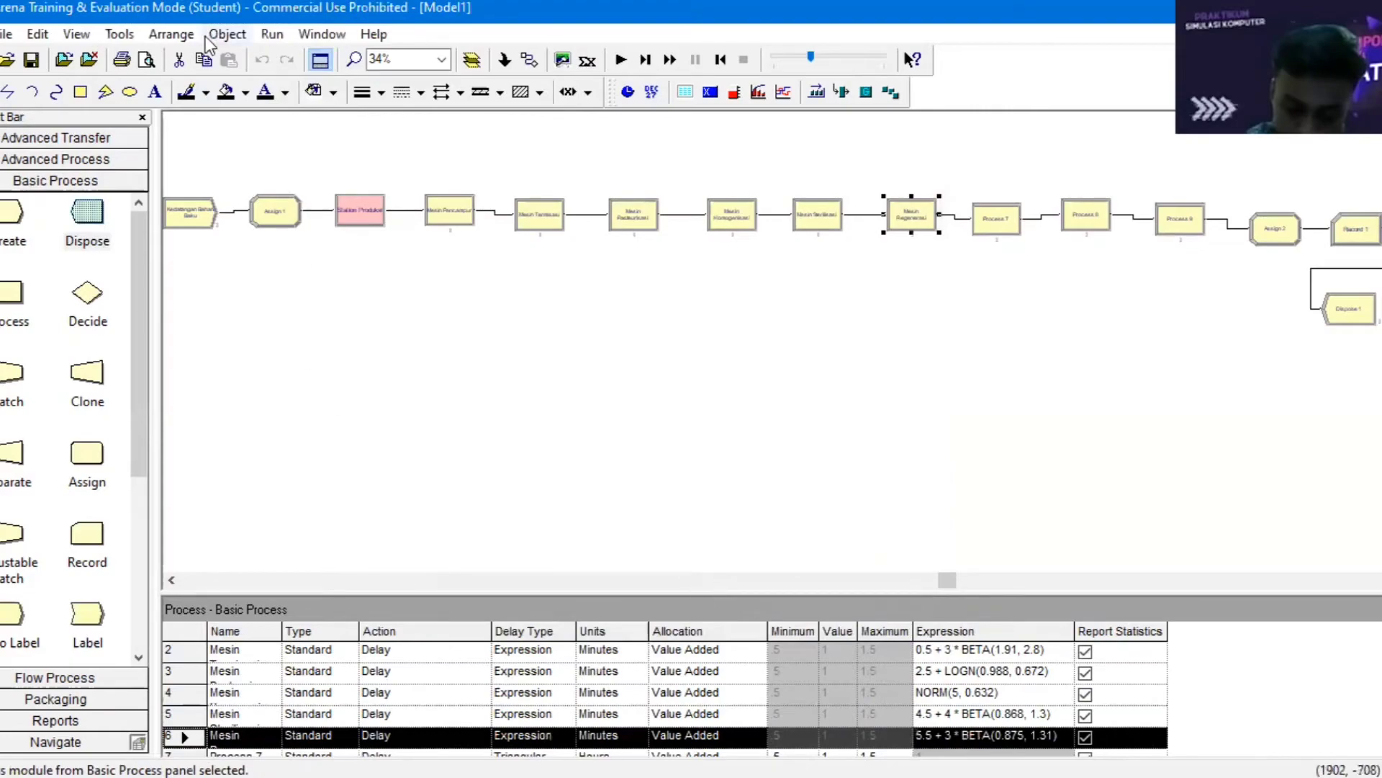
# - Launch the Input Analyzer for the seventh machine's delay data and name the seventh Process module "Mesin Pengisian"
pyautogui.click(120, 34)
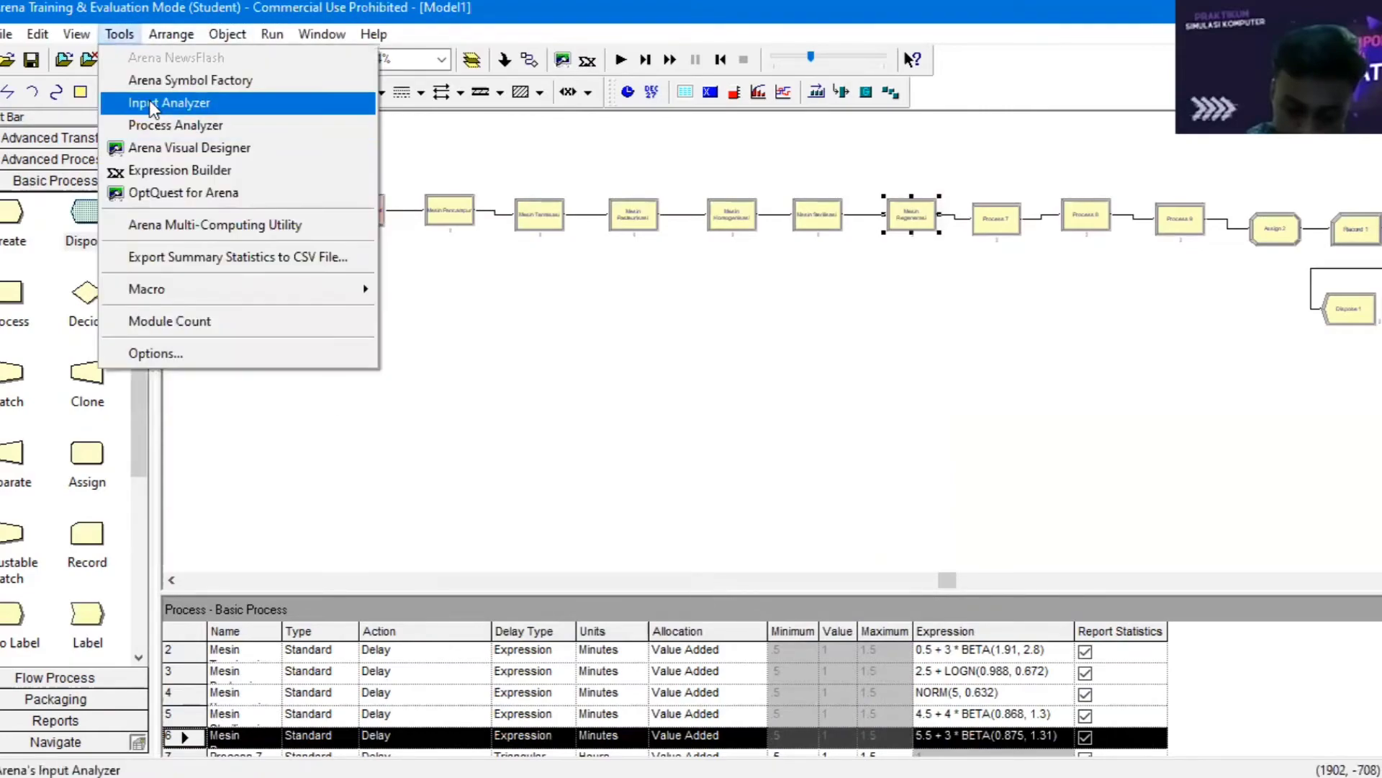
pyautogui.click(149, 101)
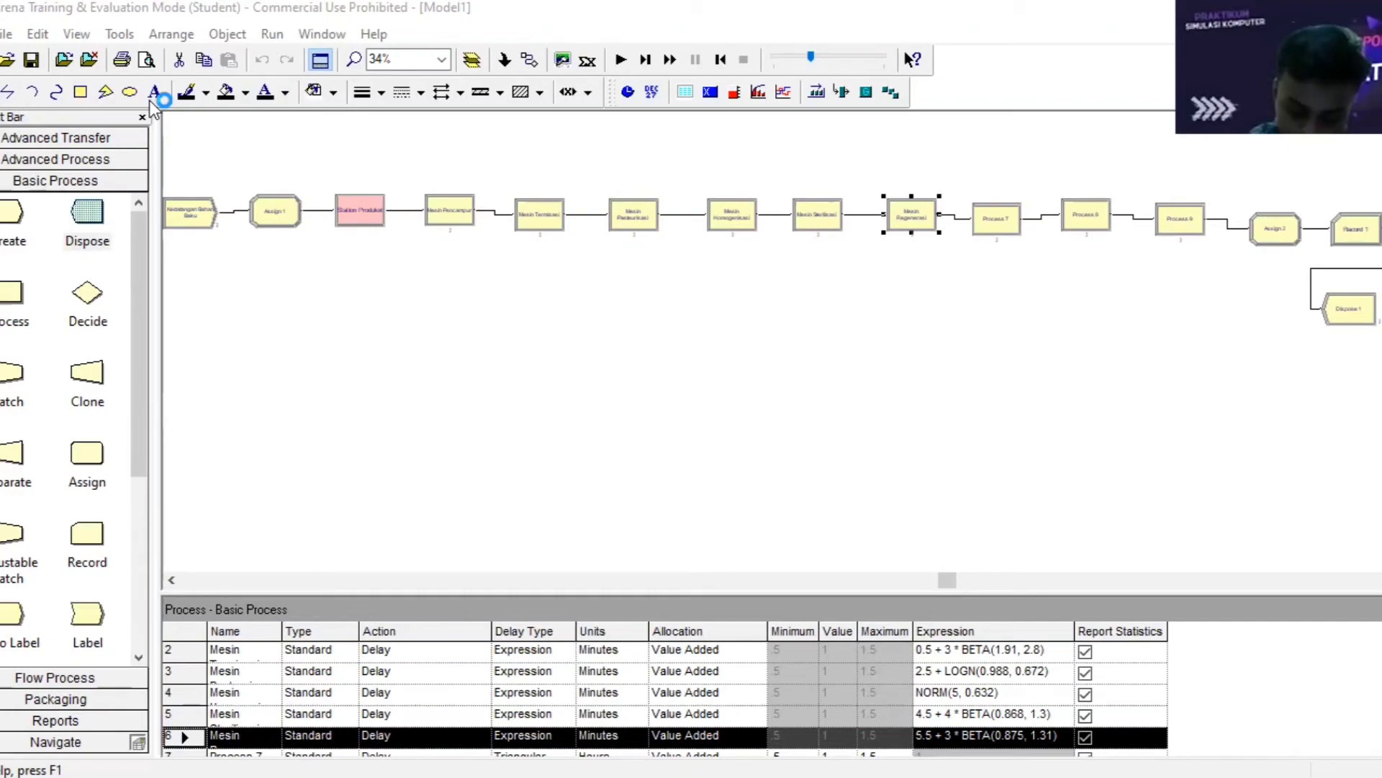
pyautogui.hotkey('alt', 'Tab')
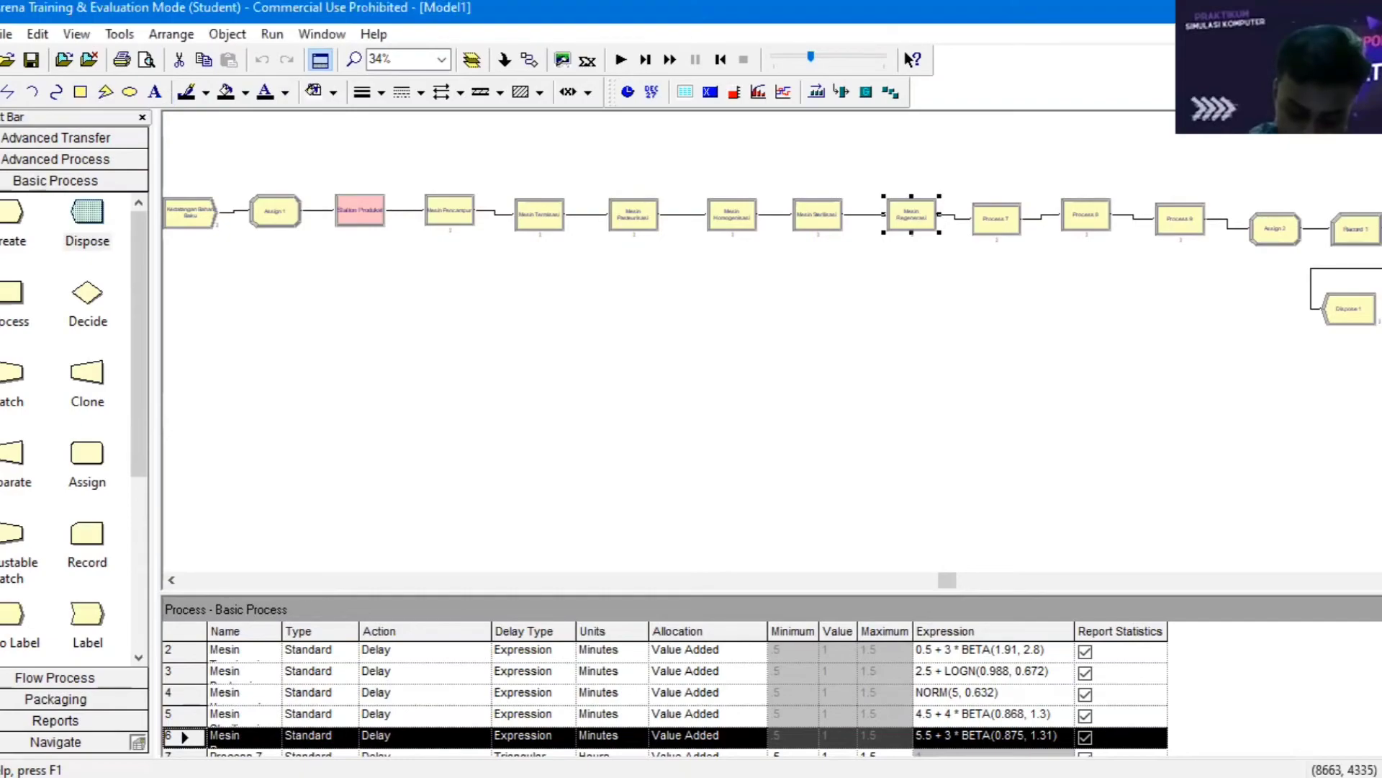
pyautogui.hotkey('alt', 'Tab')
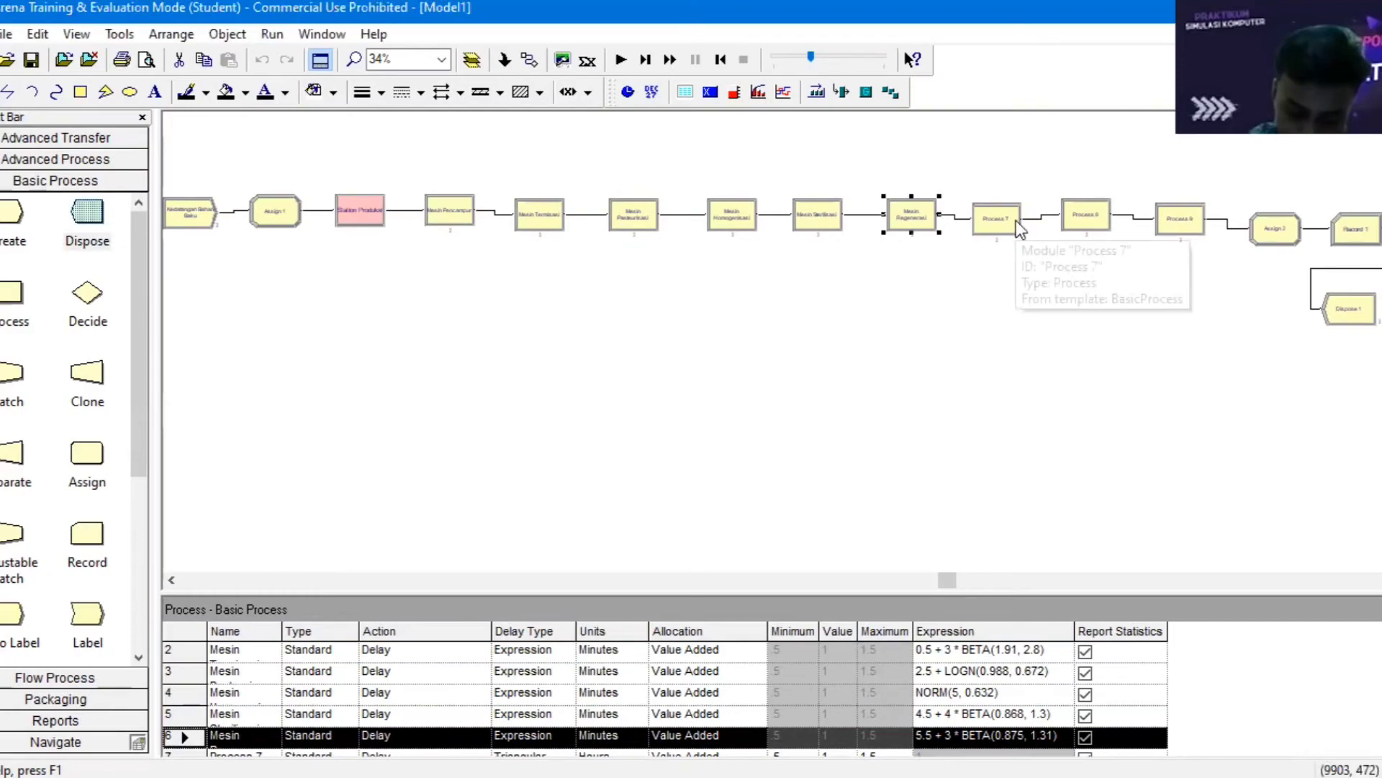
pyautogui.doubleClick(997, 218)
pyautogui.write('M')
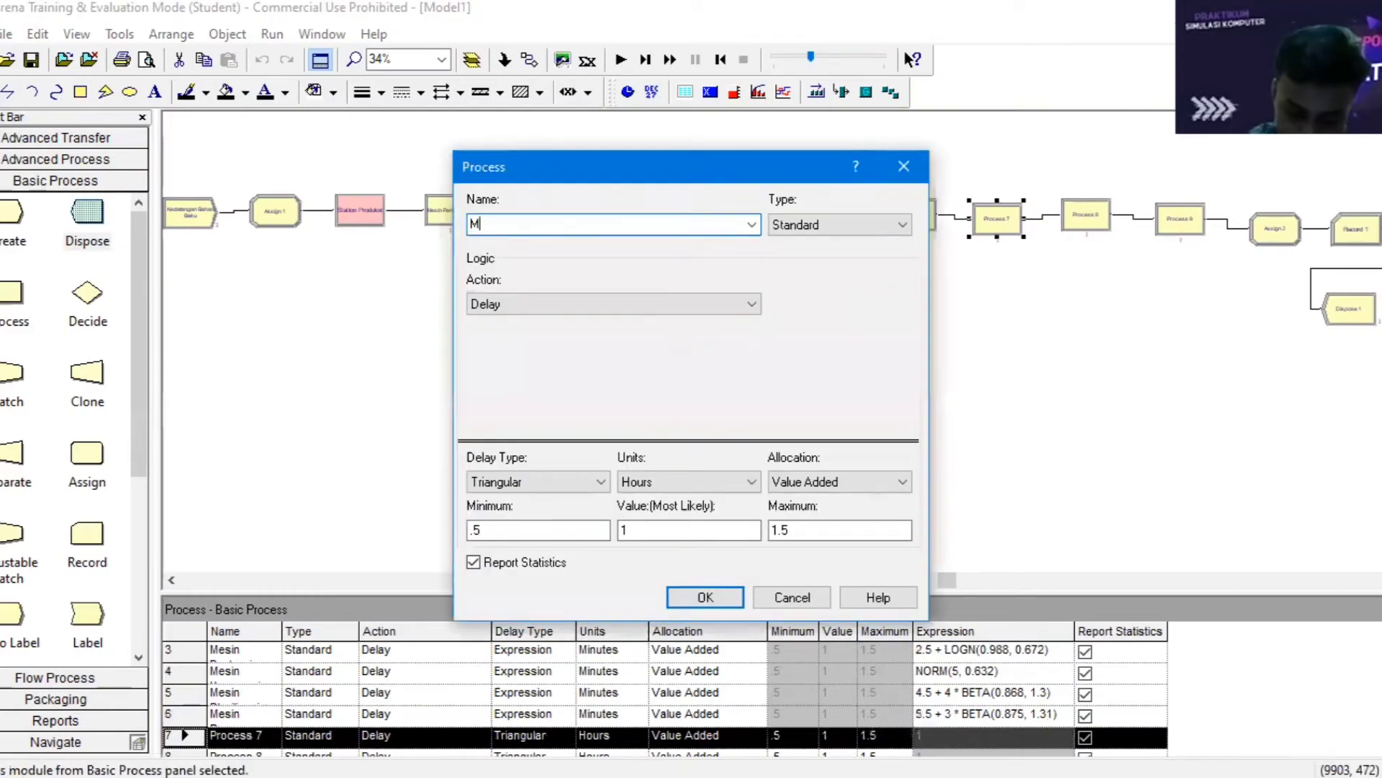
pyautogui.write('esin Pengisian')
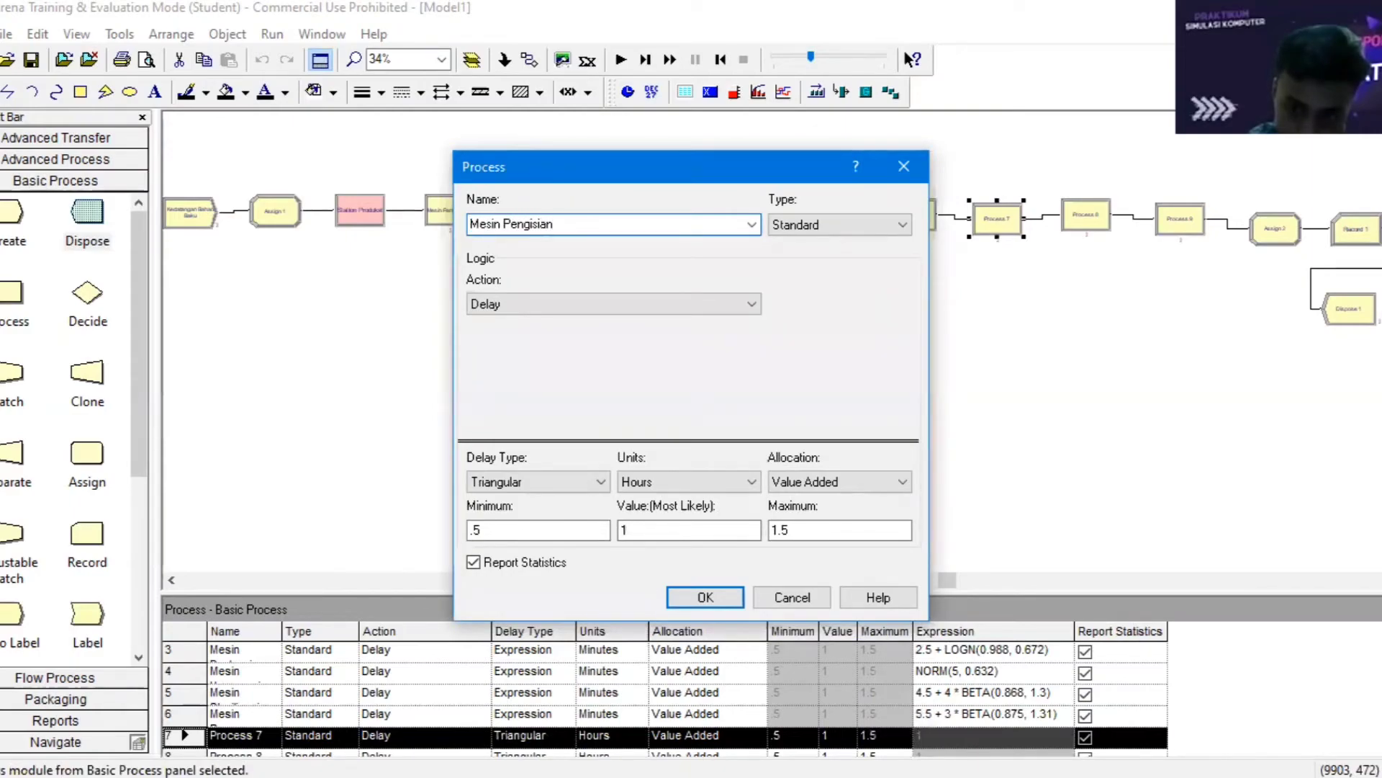
# - Give Mesin Pengisian an Expression delay in Minutes of 0.5 + 3 * BETA(1.02, 0.897) and accept the module's settings
pyautogui.click(530, 486)
pyautogui.click(539, 556)
pyautogui.click(677, 482)
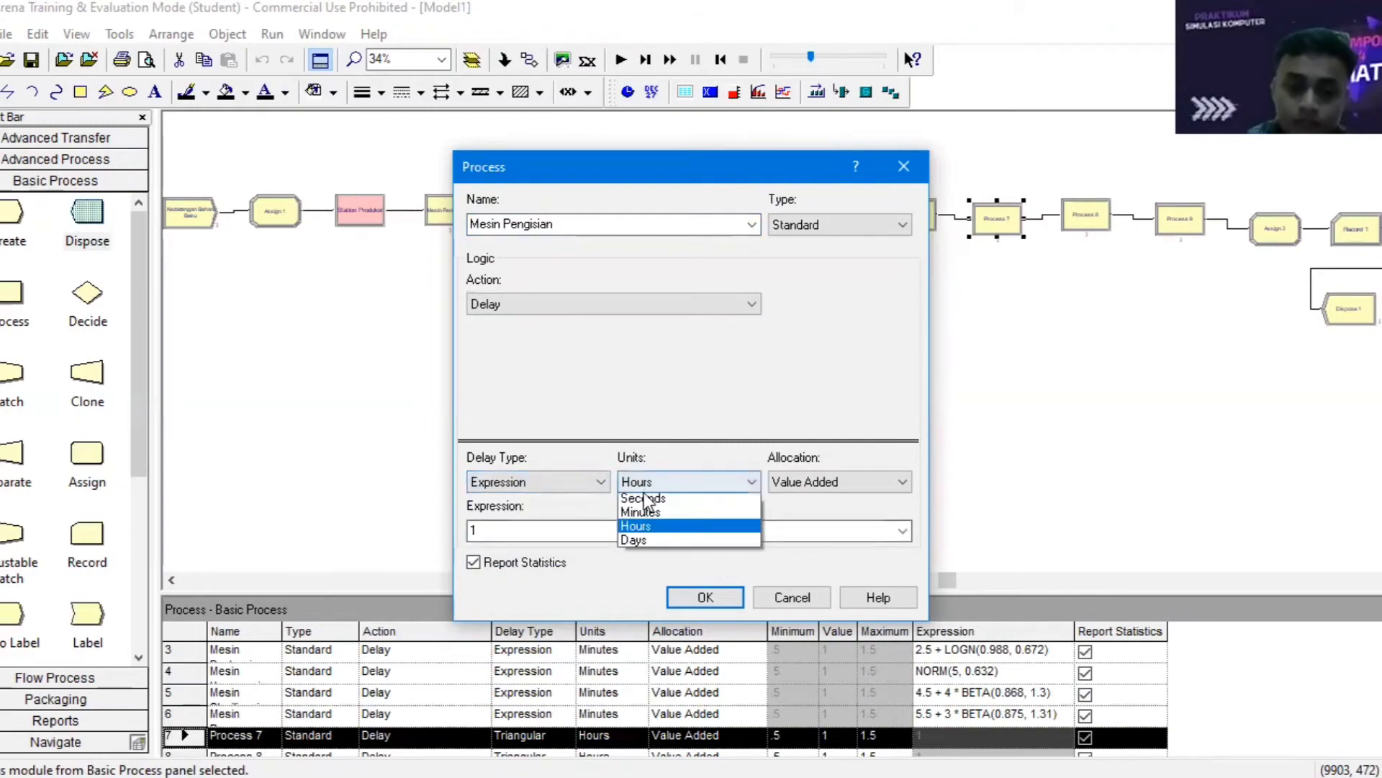
pyautogui.click(651, 513)
pyautogui.doubleClick(573, 537)
pyautogui.write('0.5 + 3 * BETA(1.02, 0.897)')
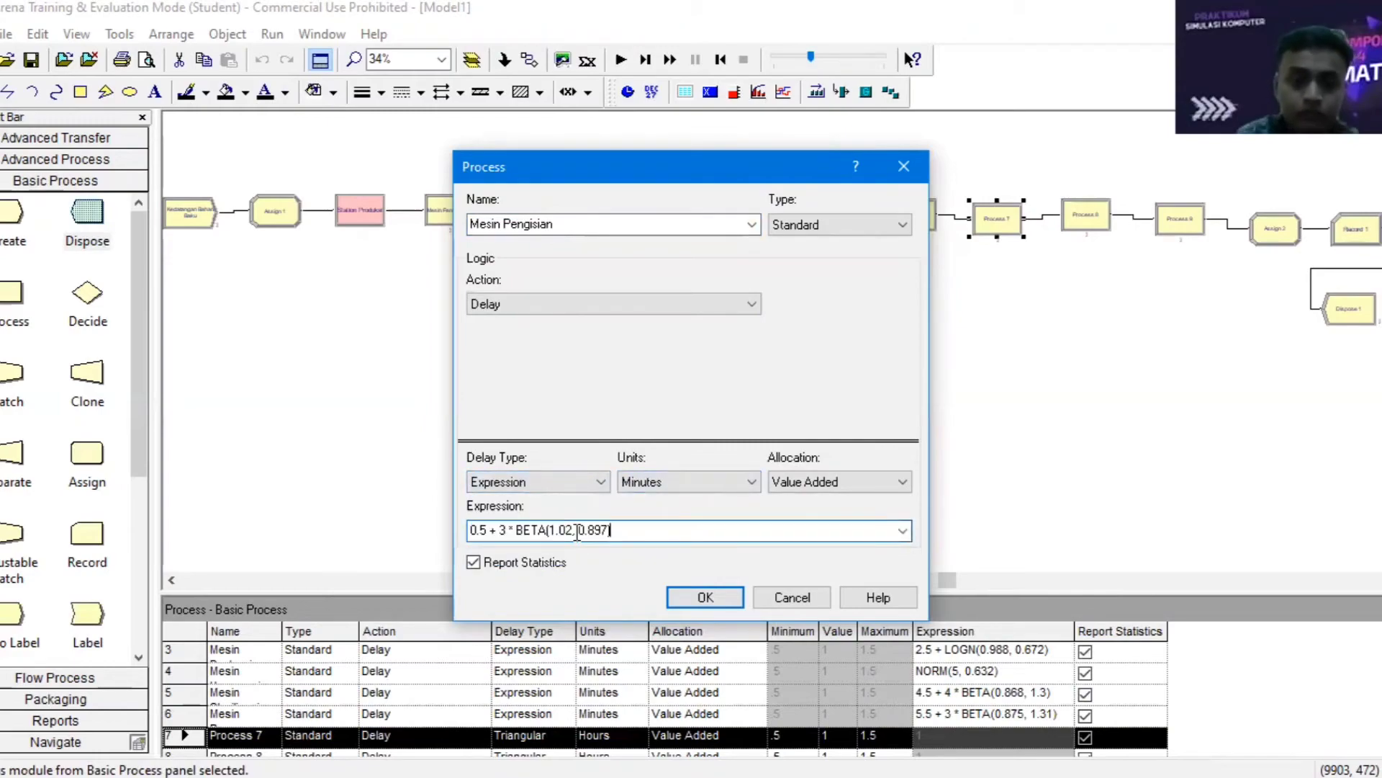
pyautogui.press('Return')
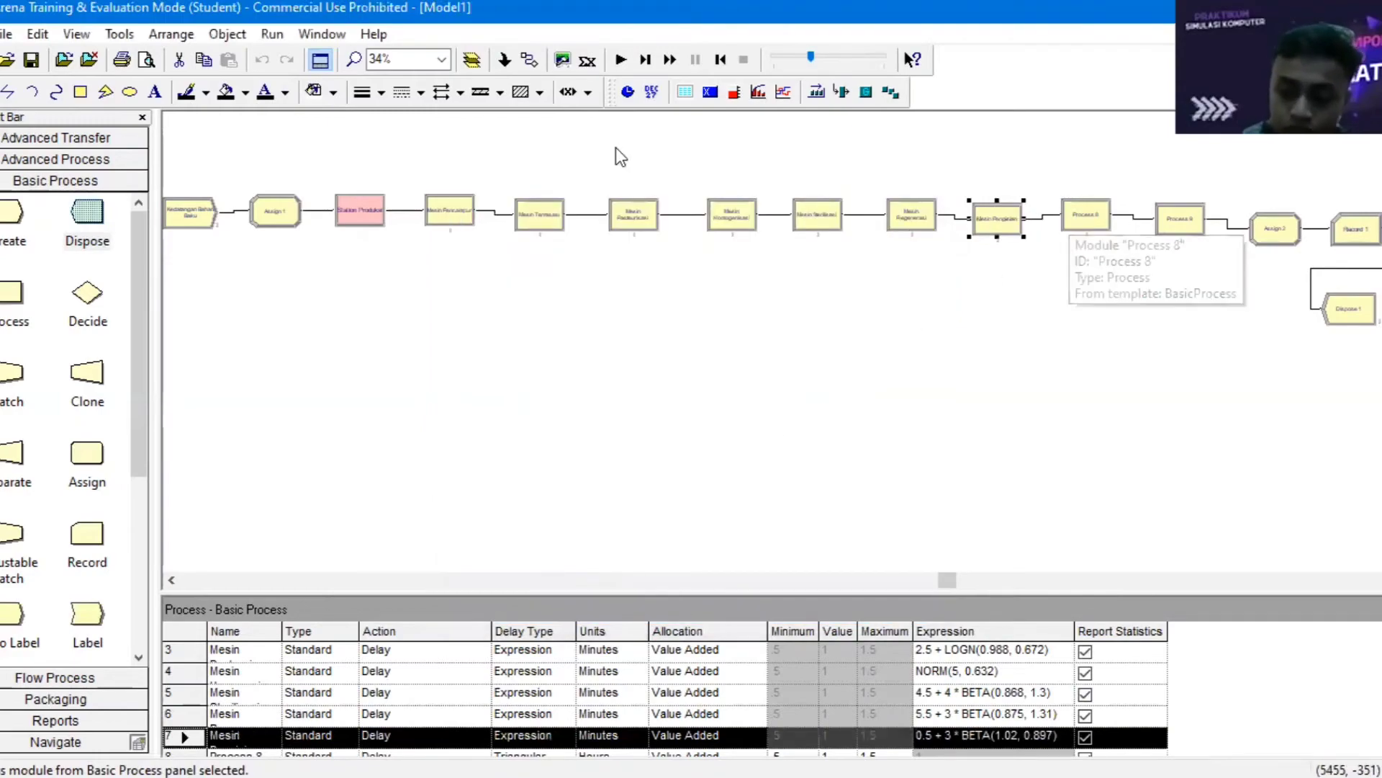
# - Launch the Input Analyzer for the inspection delay data and name the eighth Process module "Inspeksi"
pyautogui.click(119, 34)
pyautogui.click(158, 101)
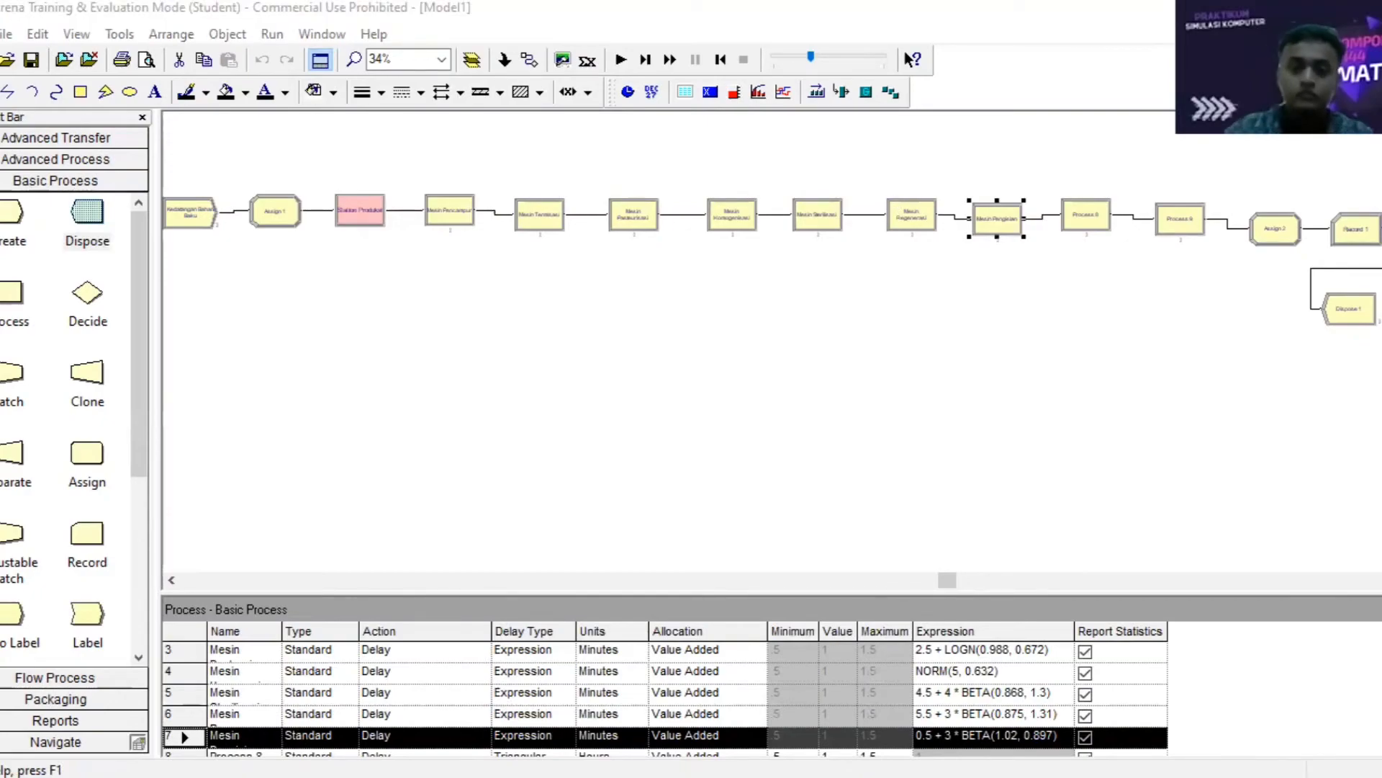
pyautogui.click(1093, 212)
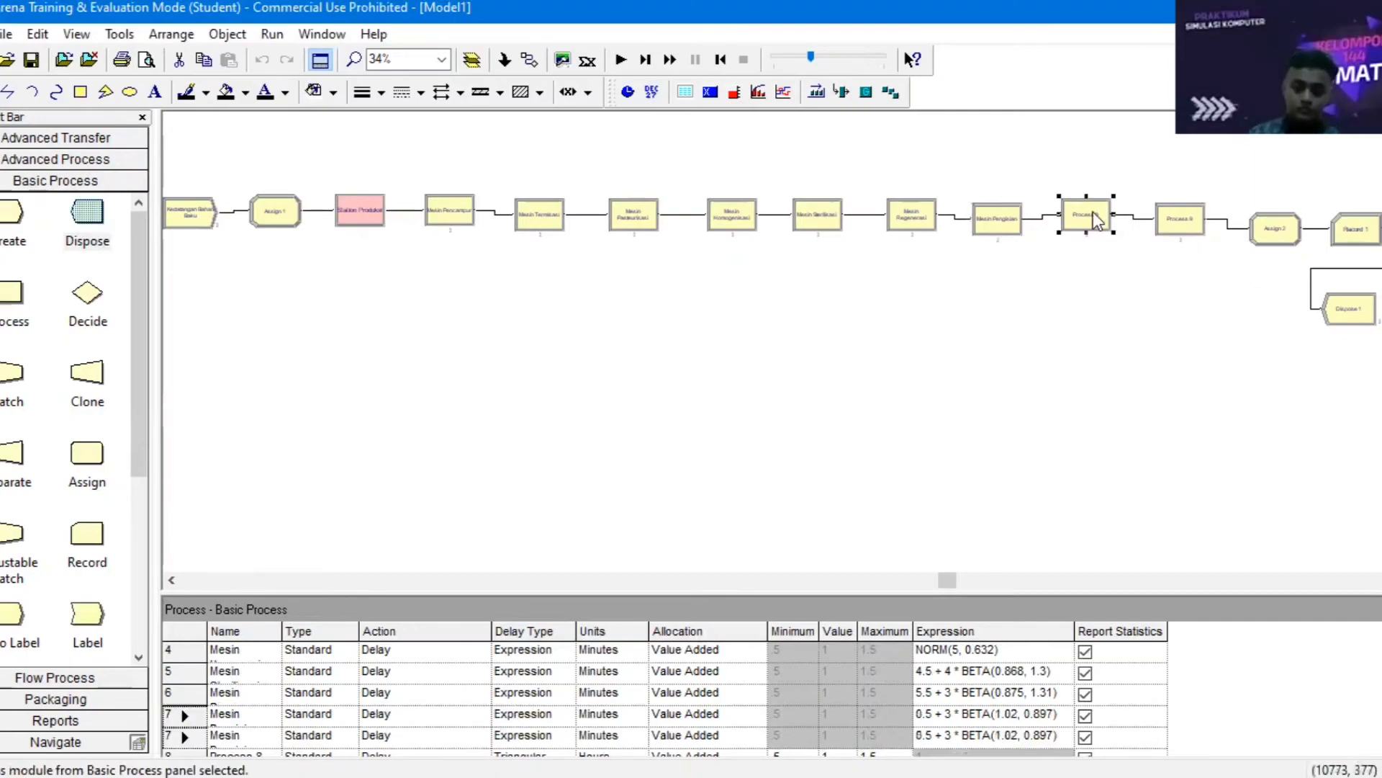
pyautogui.doubleClick(1093, 212)
pyautogui.write('I')
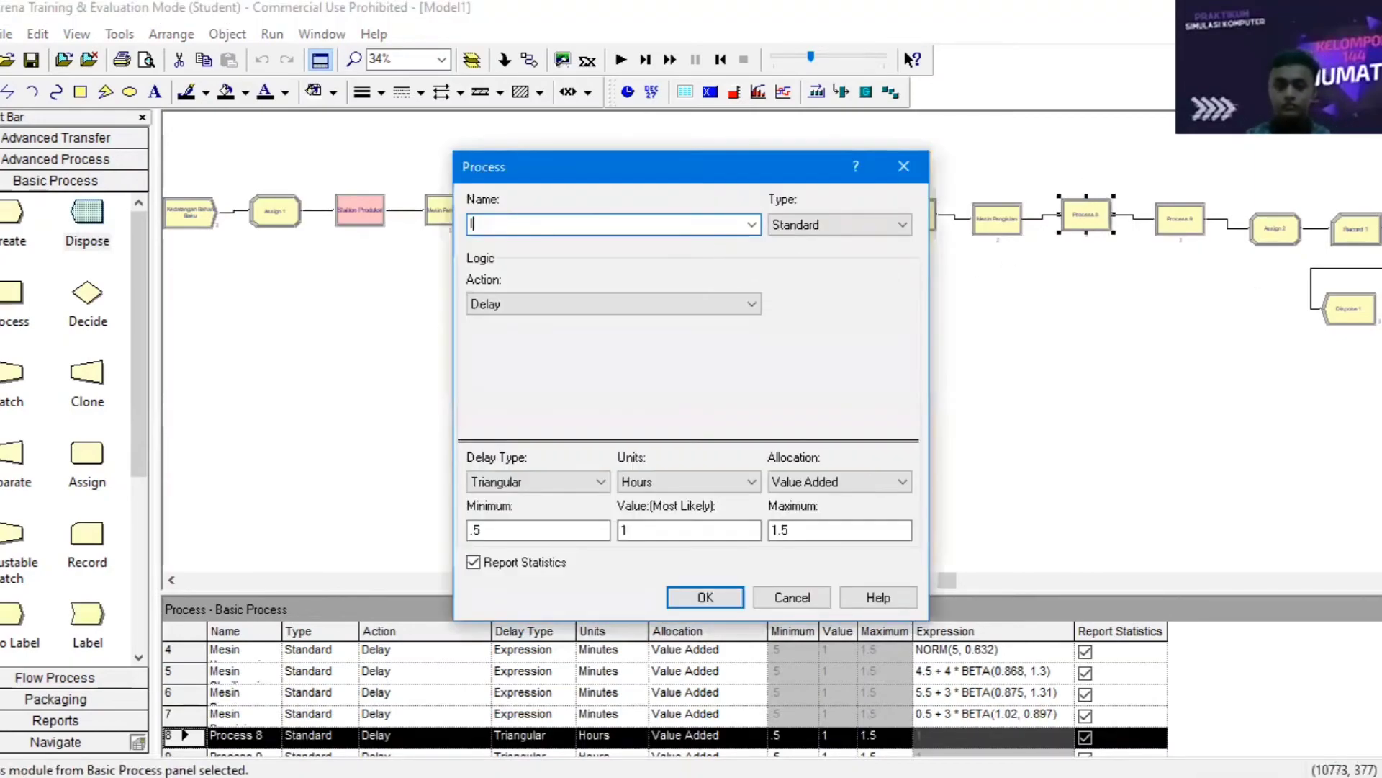
pyautogui.write('nspeksi')
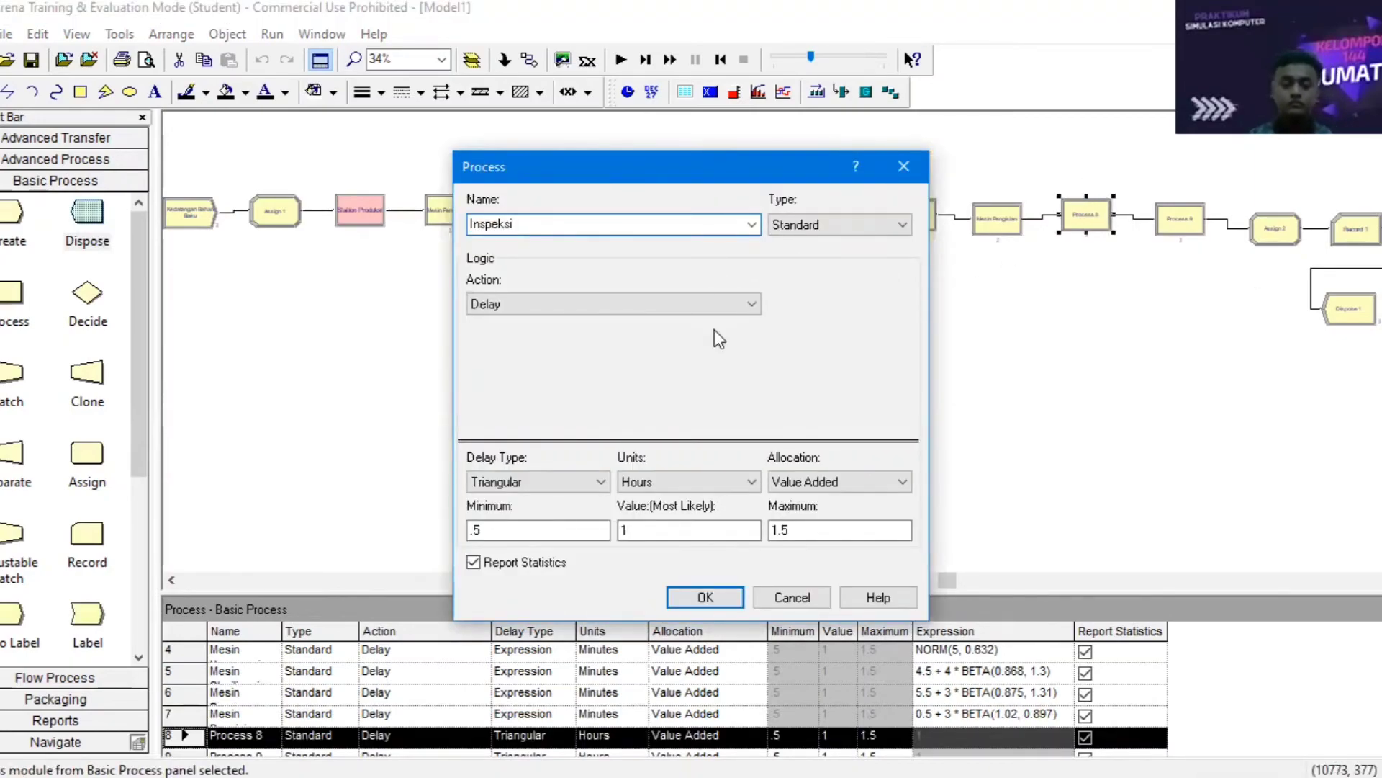
# - Give Inspeksi an Expression delay in Minutes of 1.5 + WEIB(1.58, 2.13) and accept the module's settings
pyautogui.click(564, 483)
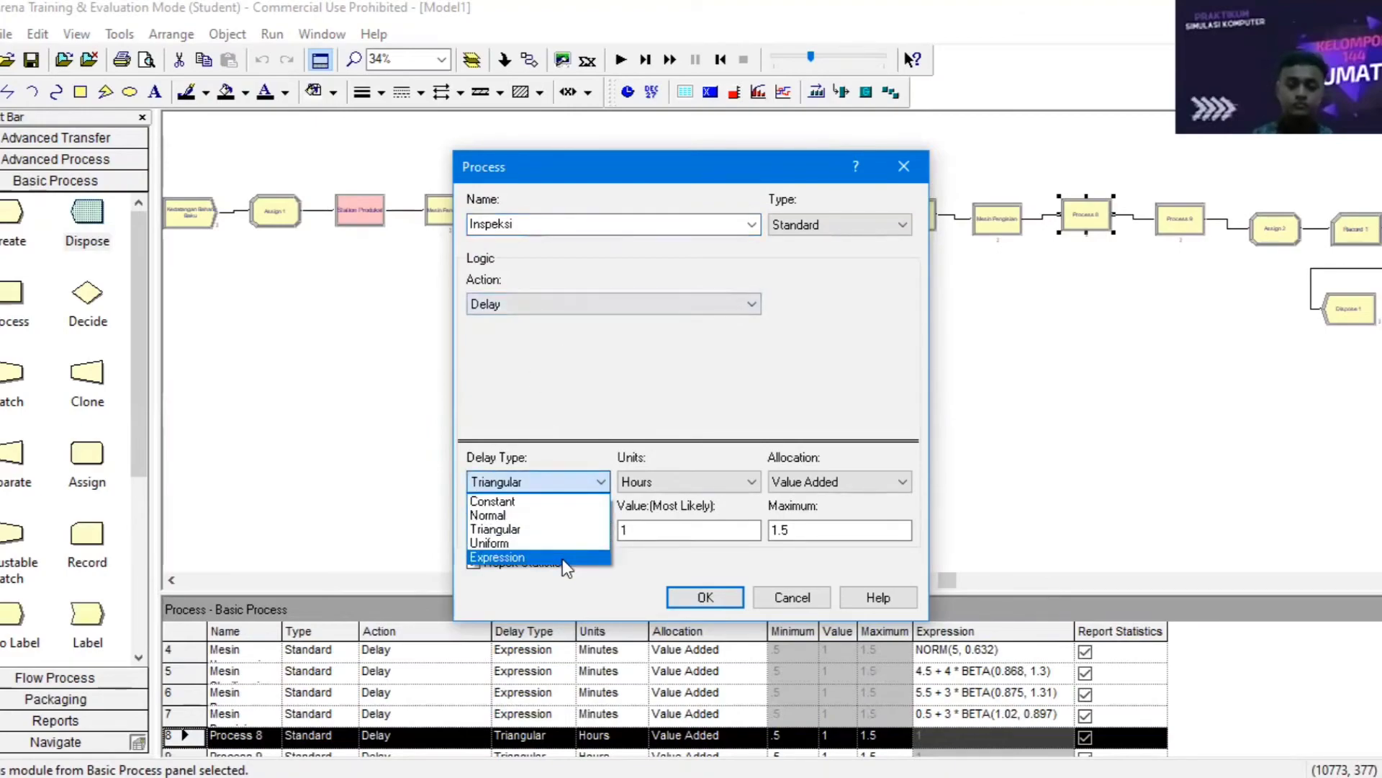
pyautogui.click(563, 557)
pyautogui.click(634, 481)
pyautogui.click(630, 514)
pyautogui.click(617, 530)
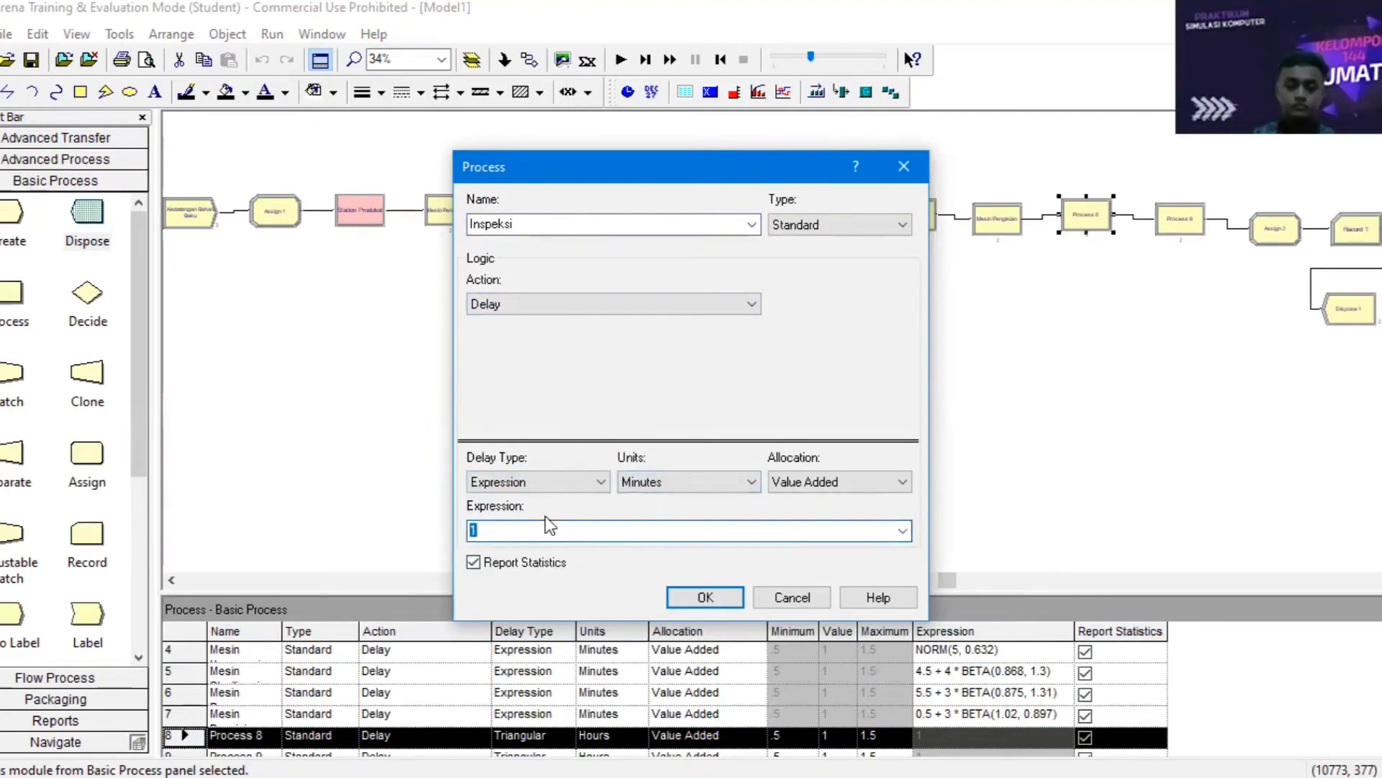
pyautogui.write('1.5 + WEIB(1.58, 2.13)')
pyautogui.click(715, 595)
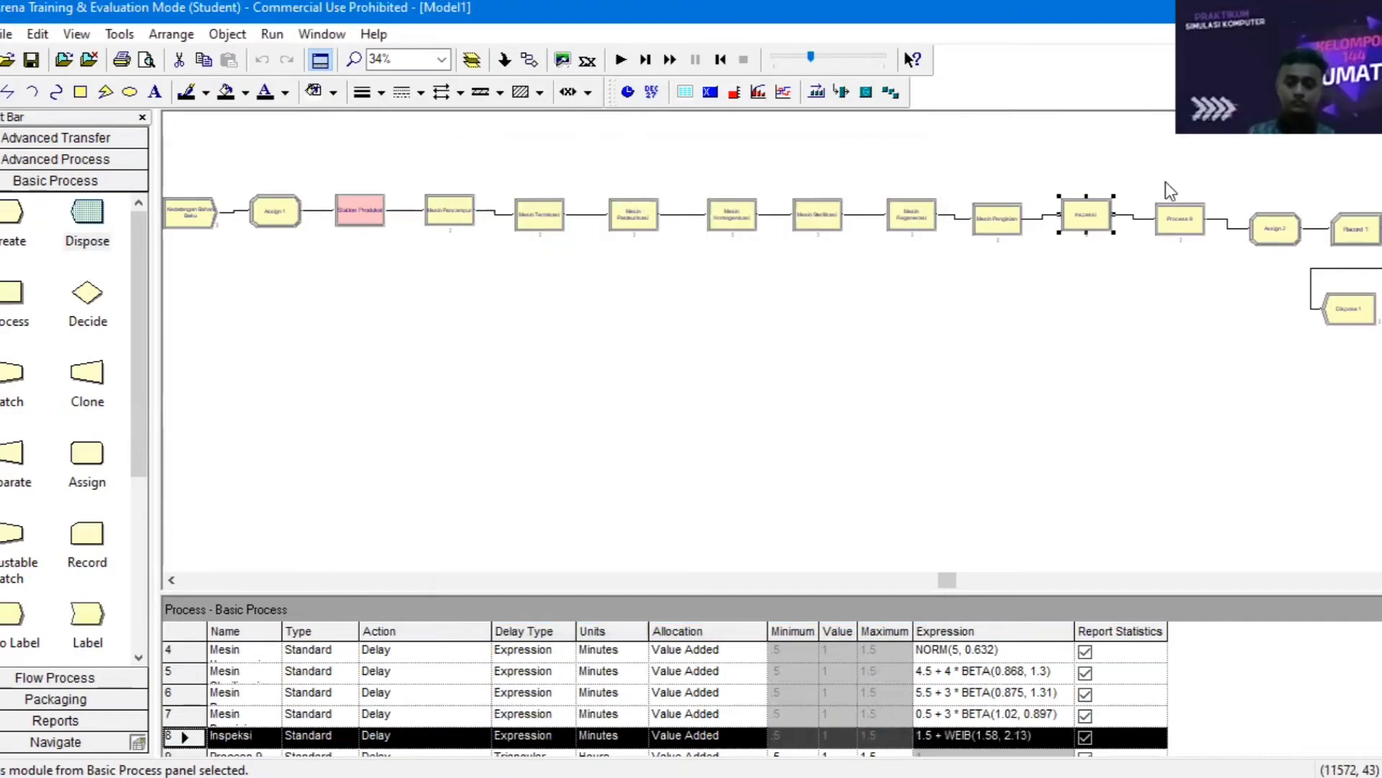
# - Delete the ninth Process module and the Assign, Record and Dispose modules that follow it
pyautogui.click(1164, 225)
pyautogui.press('Delete')
pyautogui.click(1292, 248)
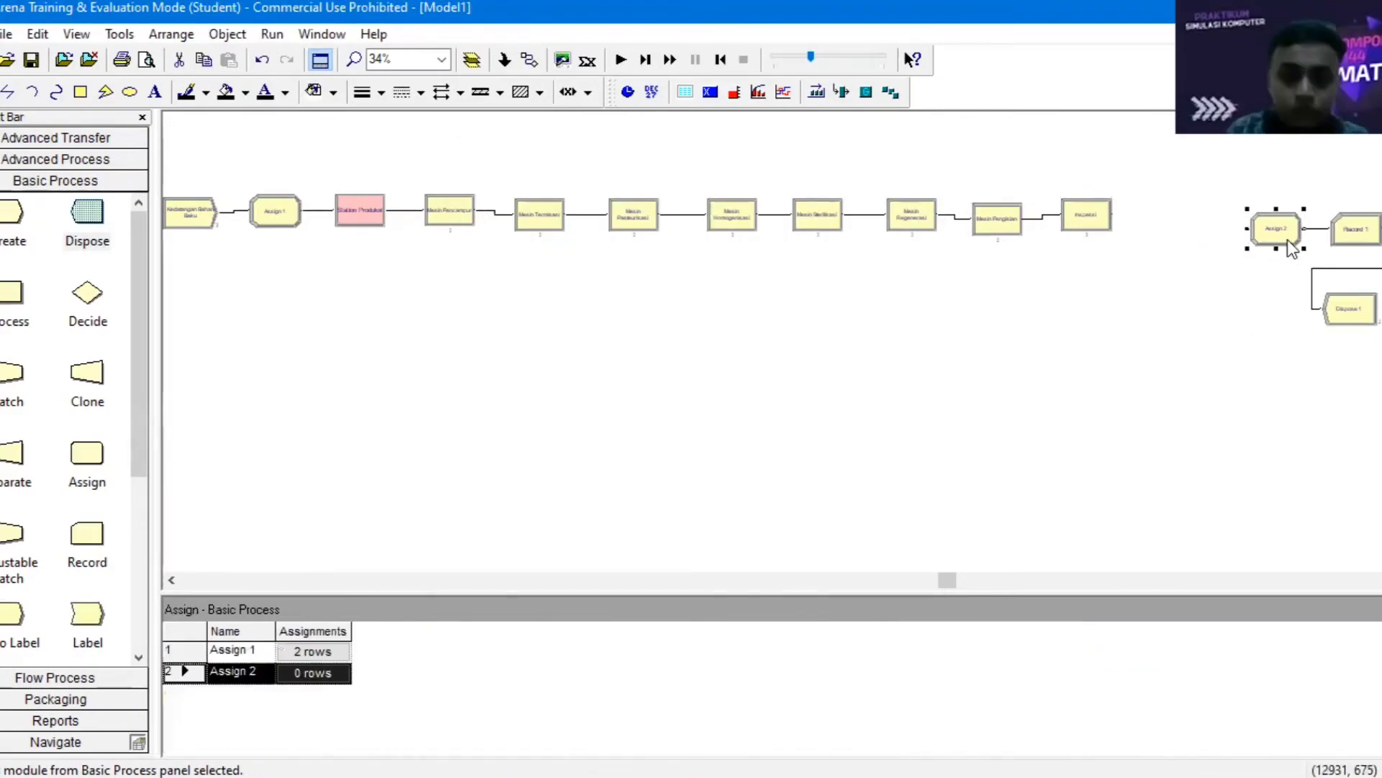
pyautogui.press('Delete')
pyautogui.click(1355, 229)
pyautogui.press('Delete')
pyautogui.click(1348, 308)
pyautogui.press('Delete')
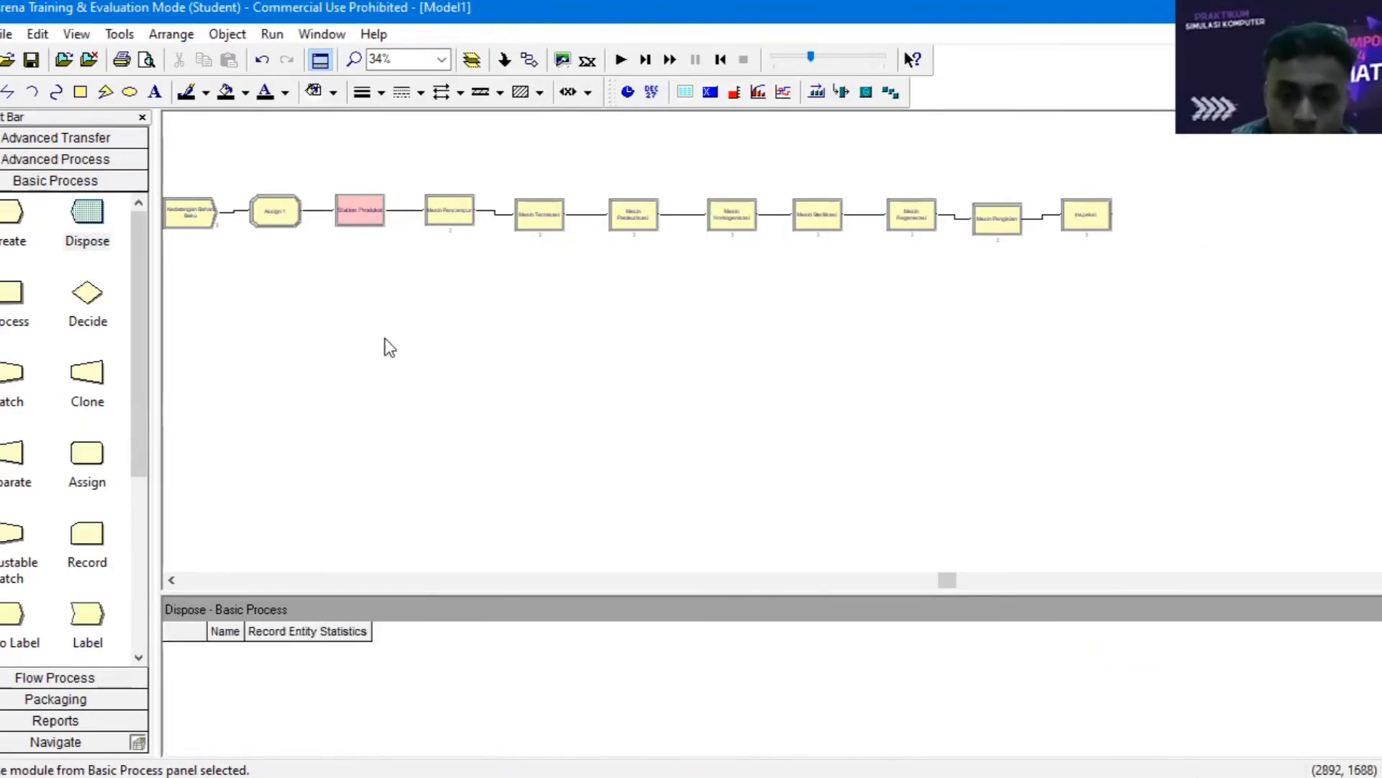
pyautogui.moveTo(87, 453); pyautogui.dragTo(1143, 229)
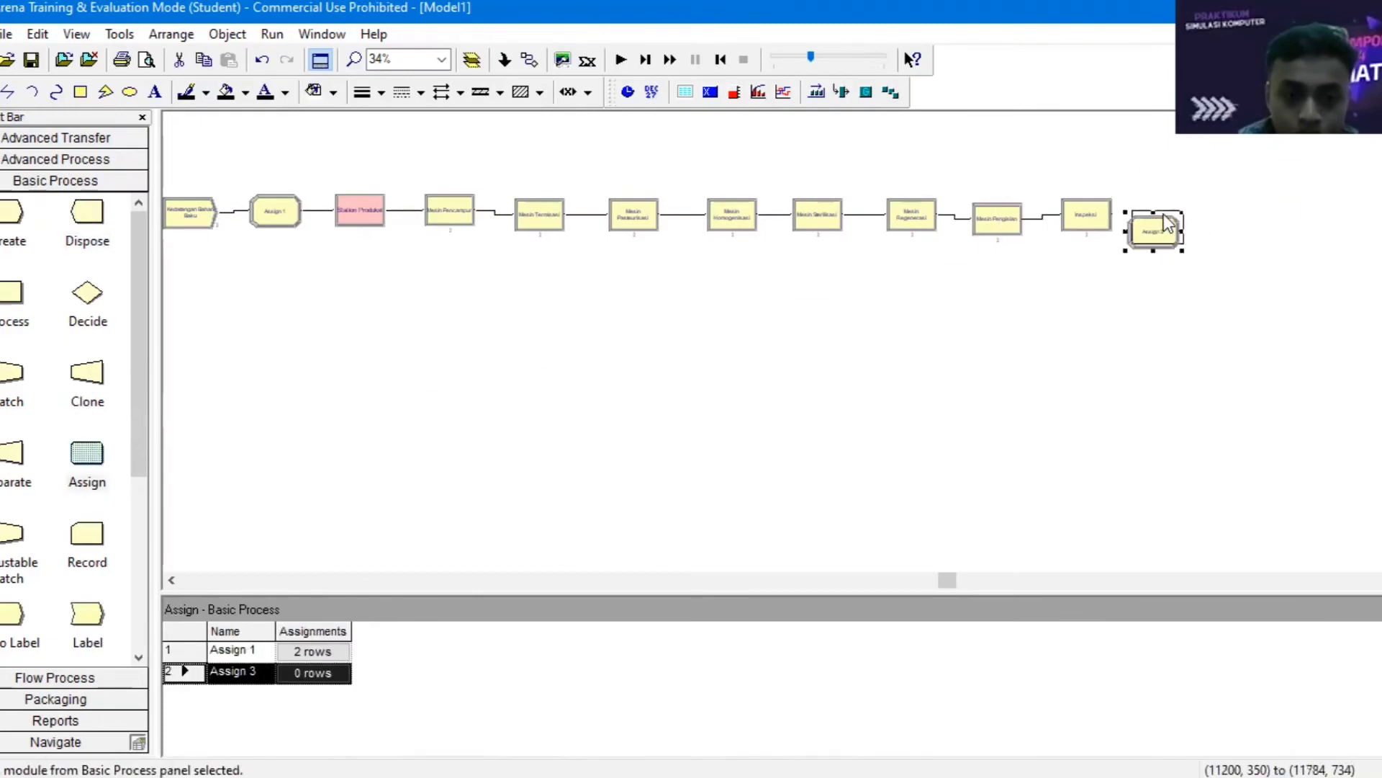
pyautogui.press('Delete')
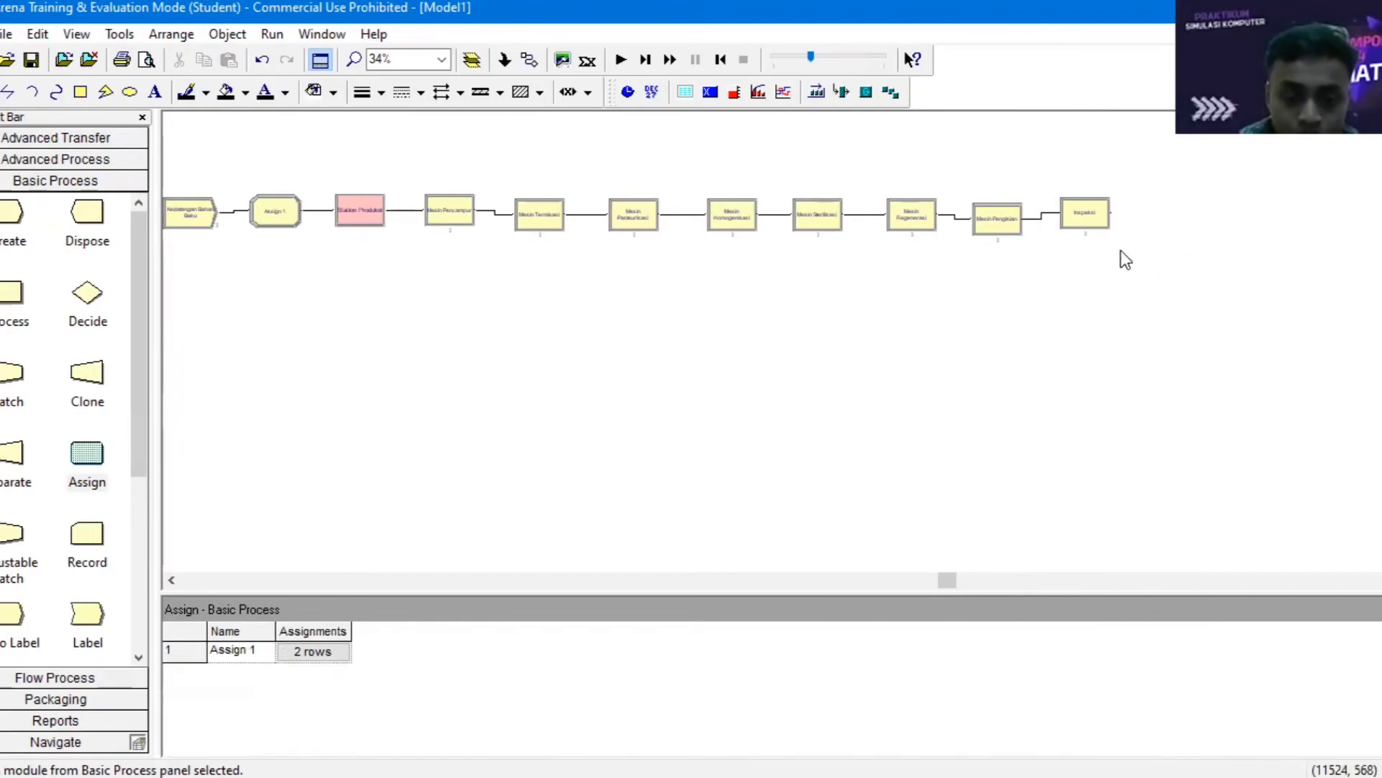
pyautogui.moveTo(81, 449)
pyautogui.mouseDown()
pyautogui.moveTo(1018, 181)
pyautogui.moveTo(83, 457)
pyautogui.mouseUp()
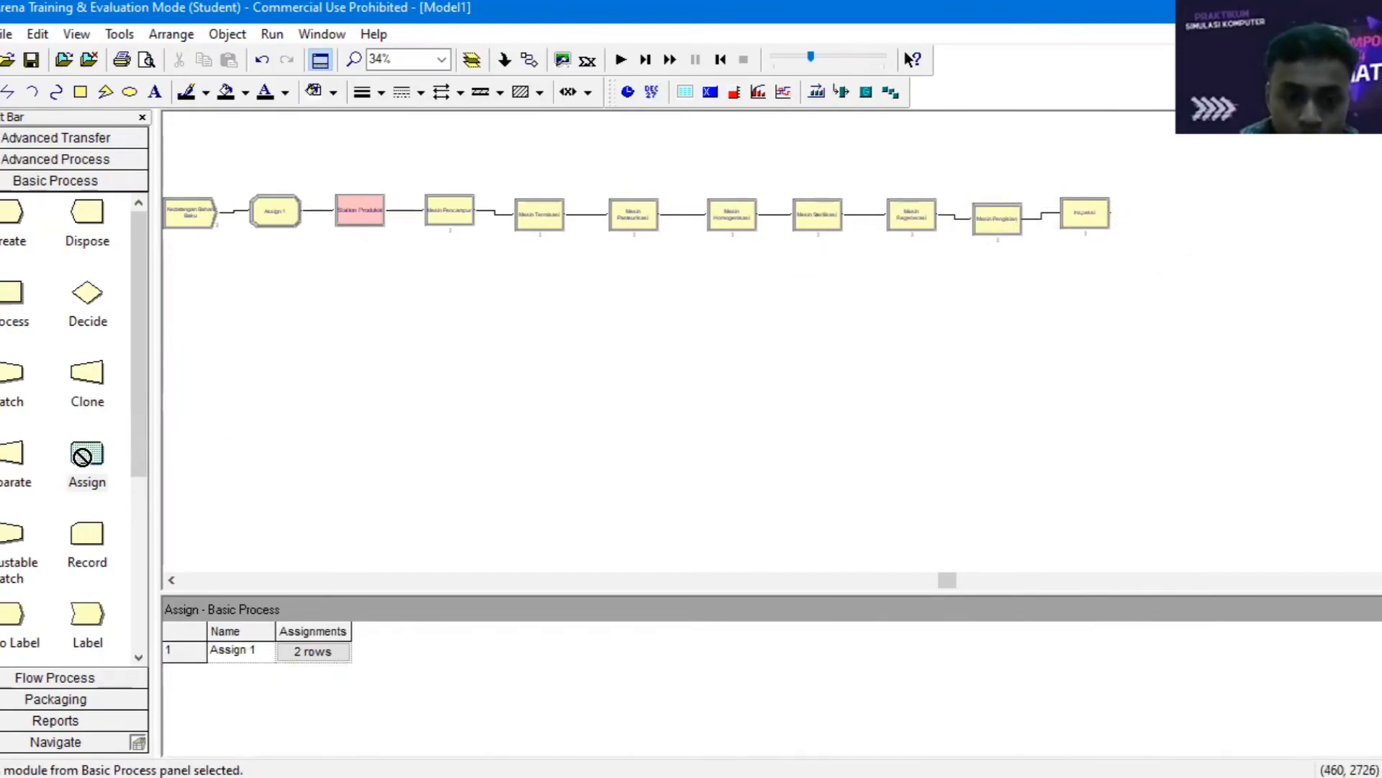
# - Add new Assign, Record and Dispose modules in sequence after Inspeksi so that they connect to the line
pyautogui.click(1099, 209)
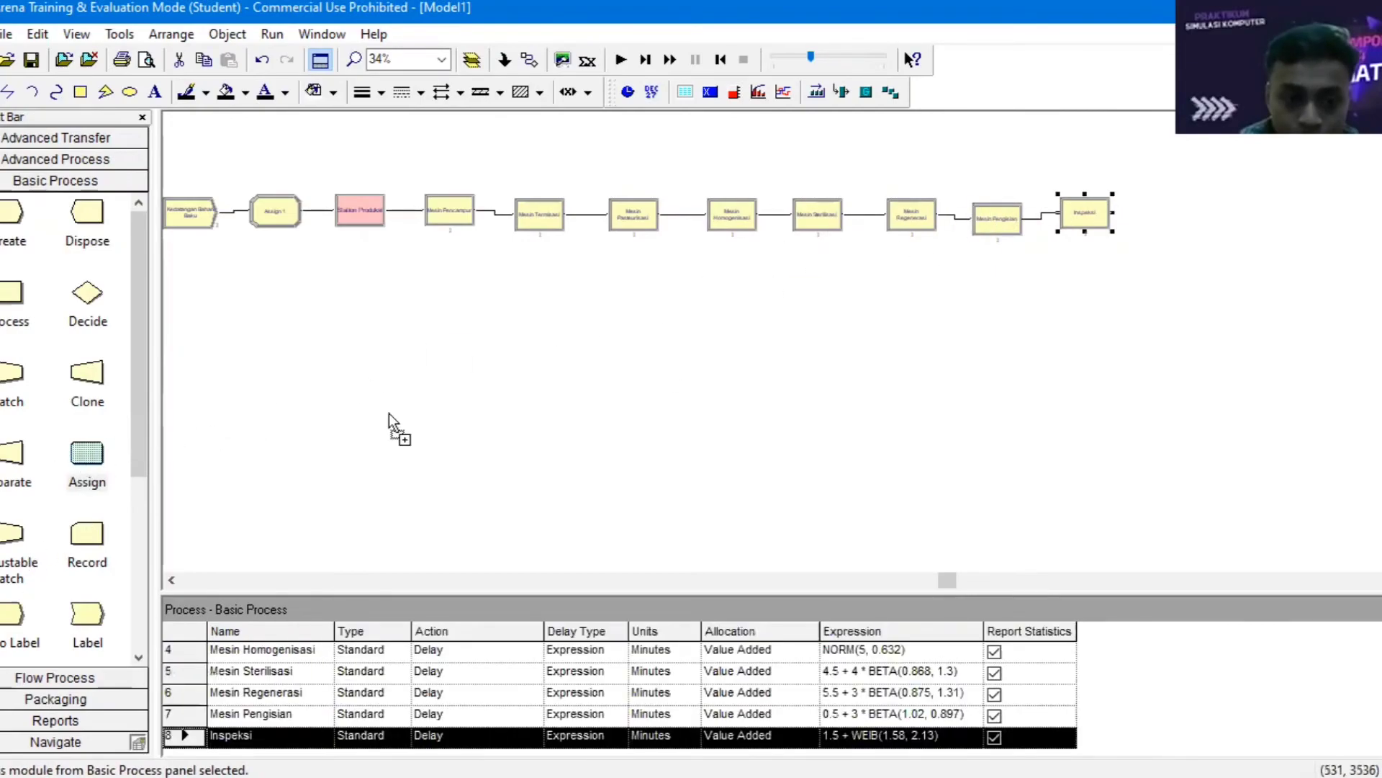
pyautogui.click(1159, 220)
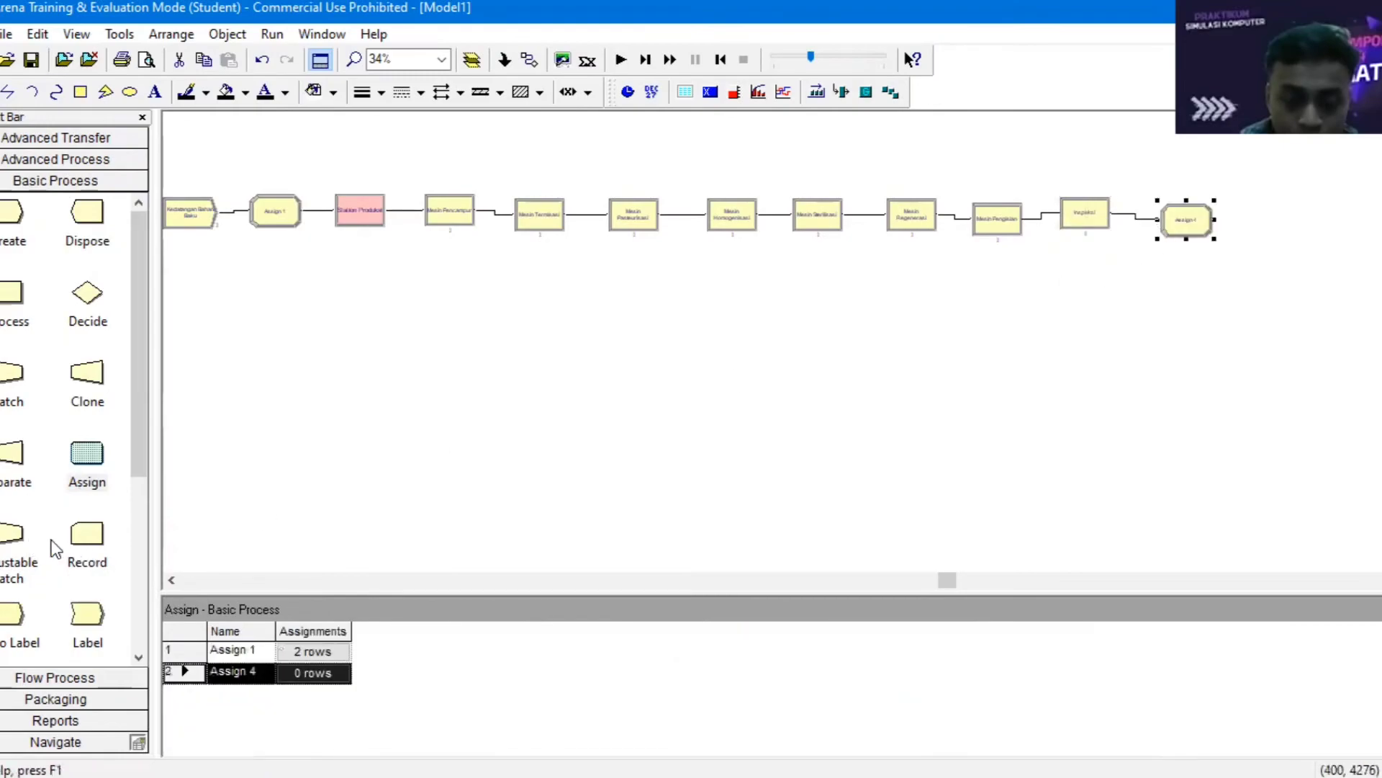
pyautogui.click(85, 536)
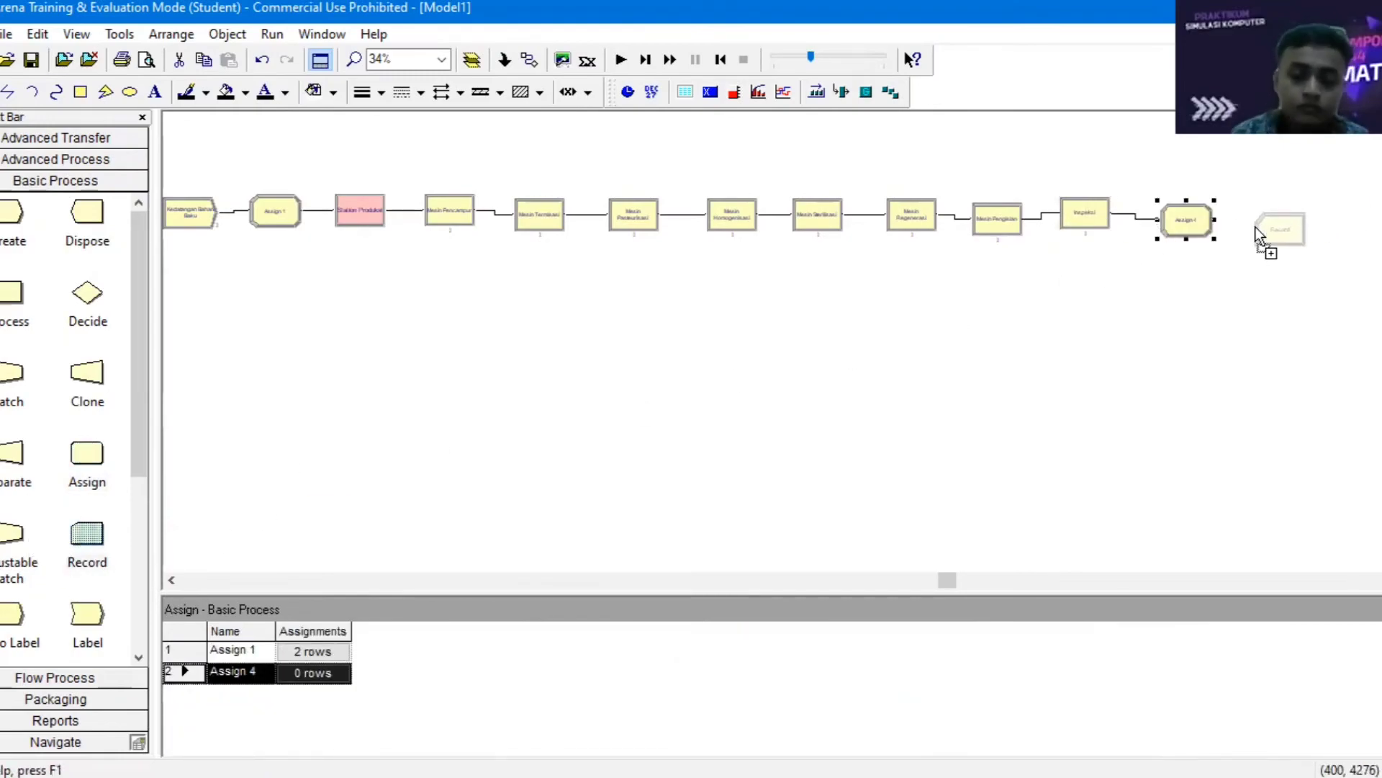
pyautogui.click(1255, 227)
pyautogui.click(108, 236)
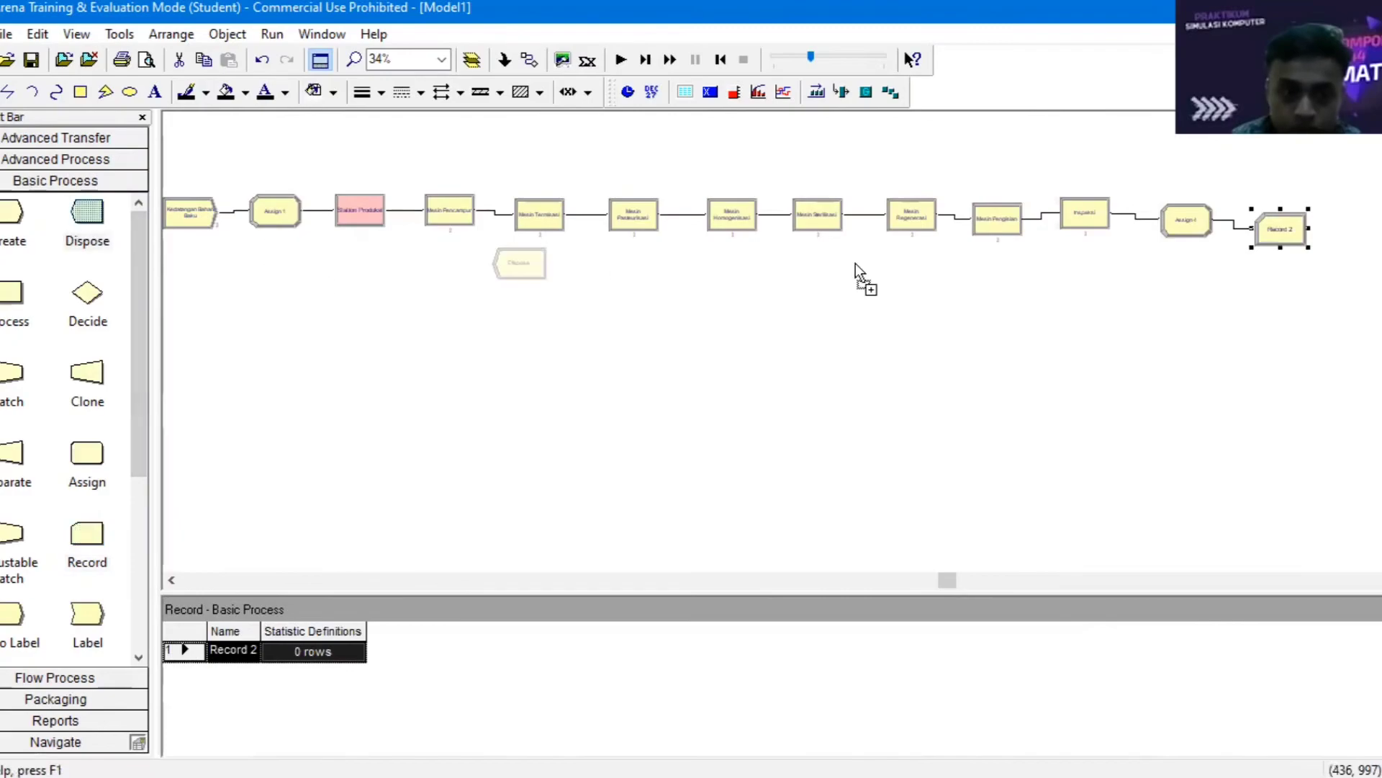
pyautogui.click(1331, 220)
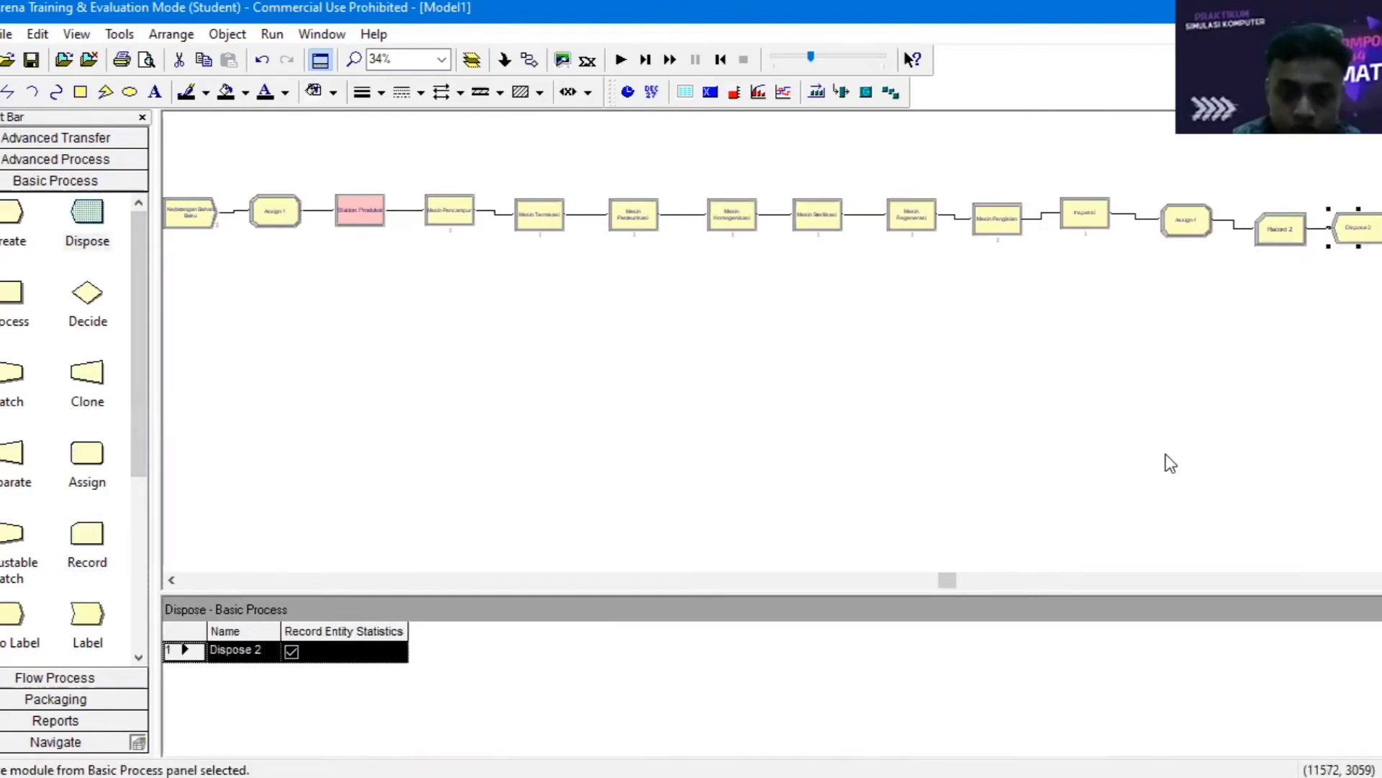
# - Add an Entity Picture assignment of Picture.Van to the new Assign module after Inspeksi and accept its settings
pyautogui.doubleClick(1187, 220)
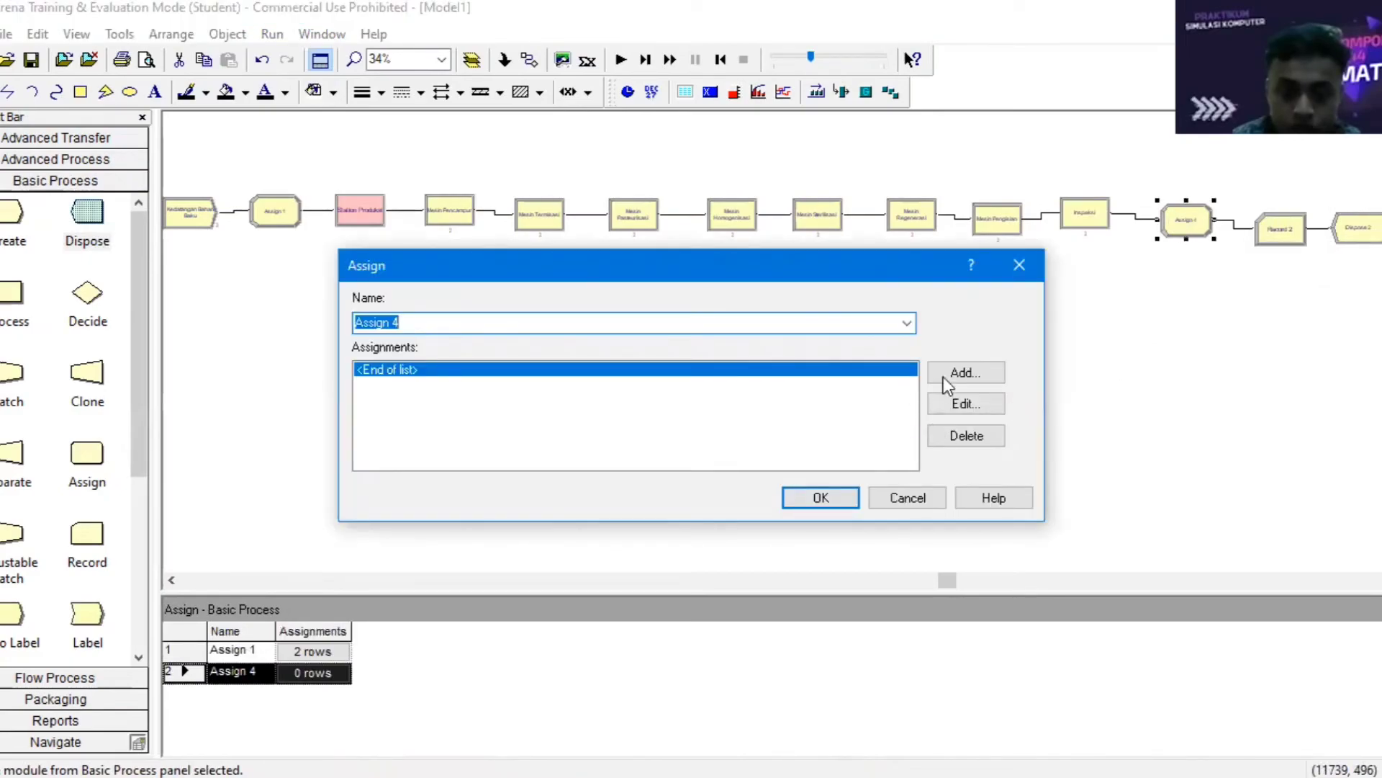
pyautogui.click(965, 373)
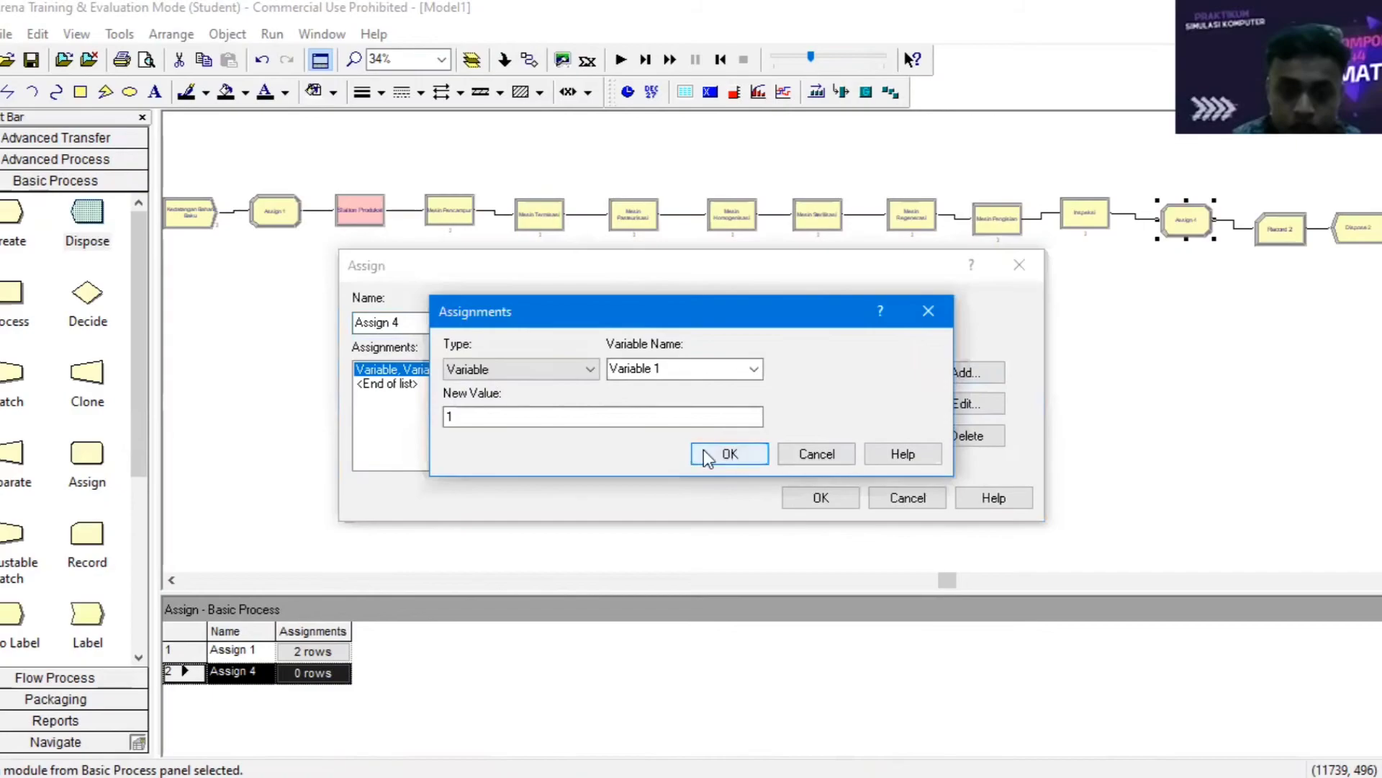
pyautogui.click(520, 370)
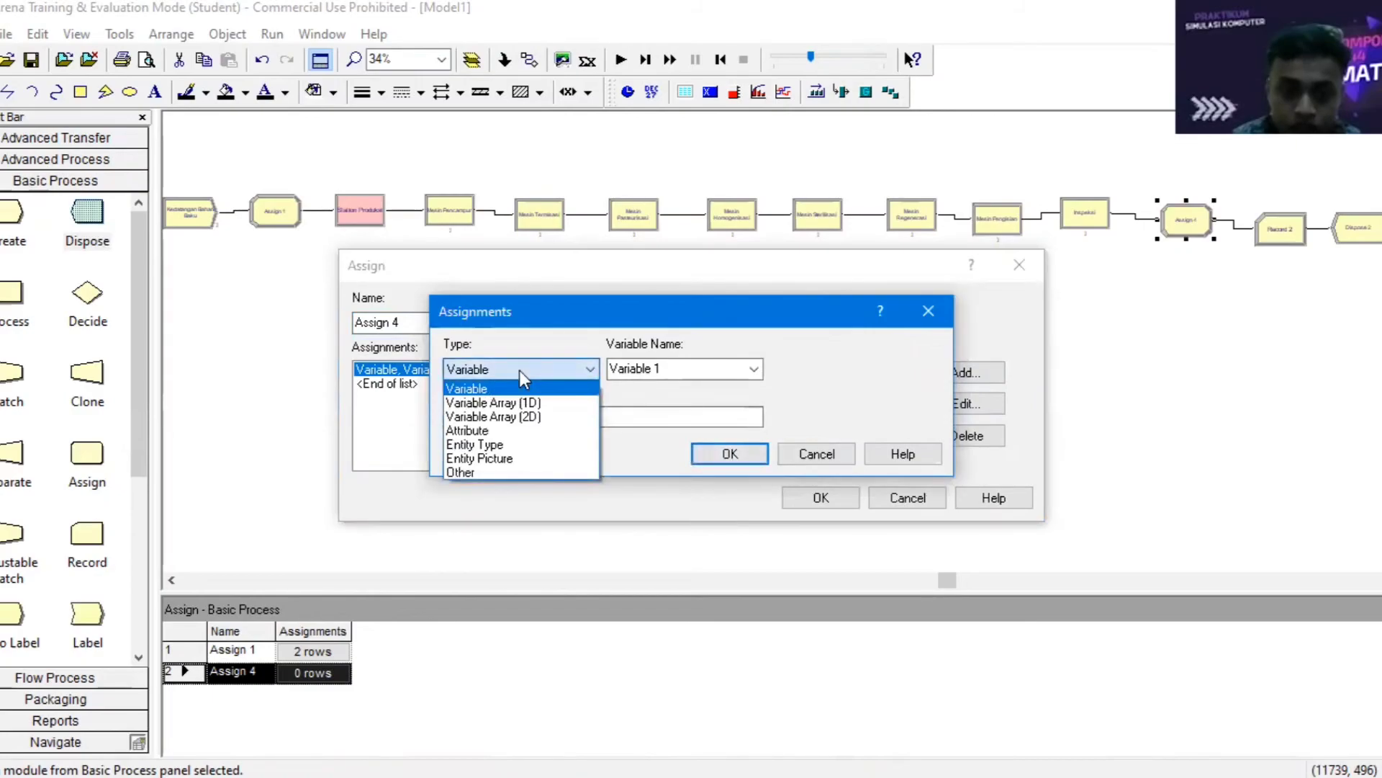
pyautogui.click(524, 458)
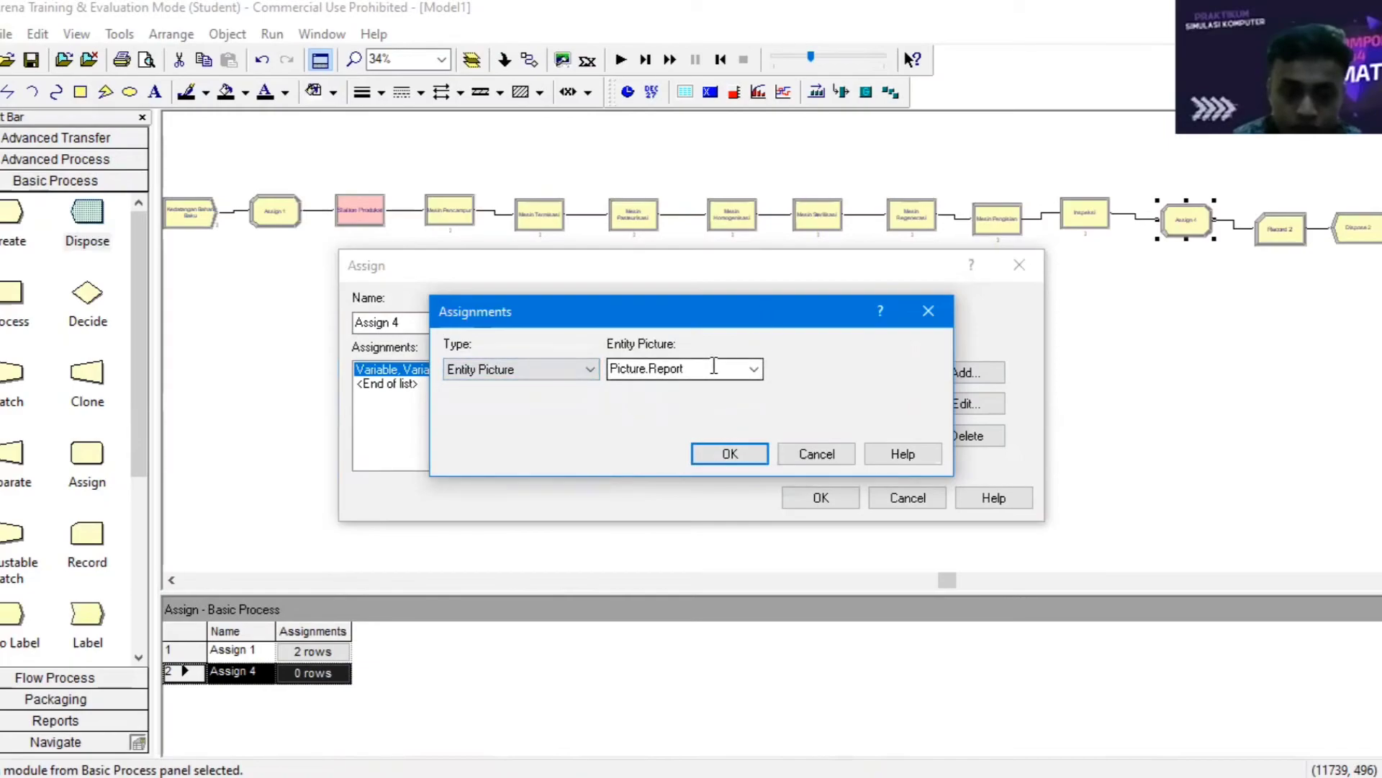
pyautogui.click(754, 368)
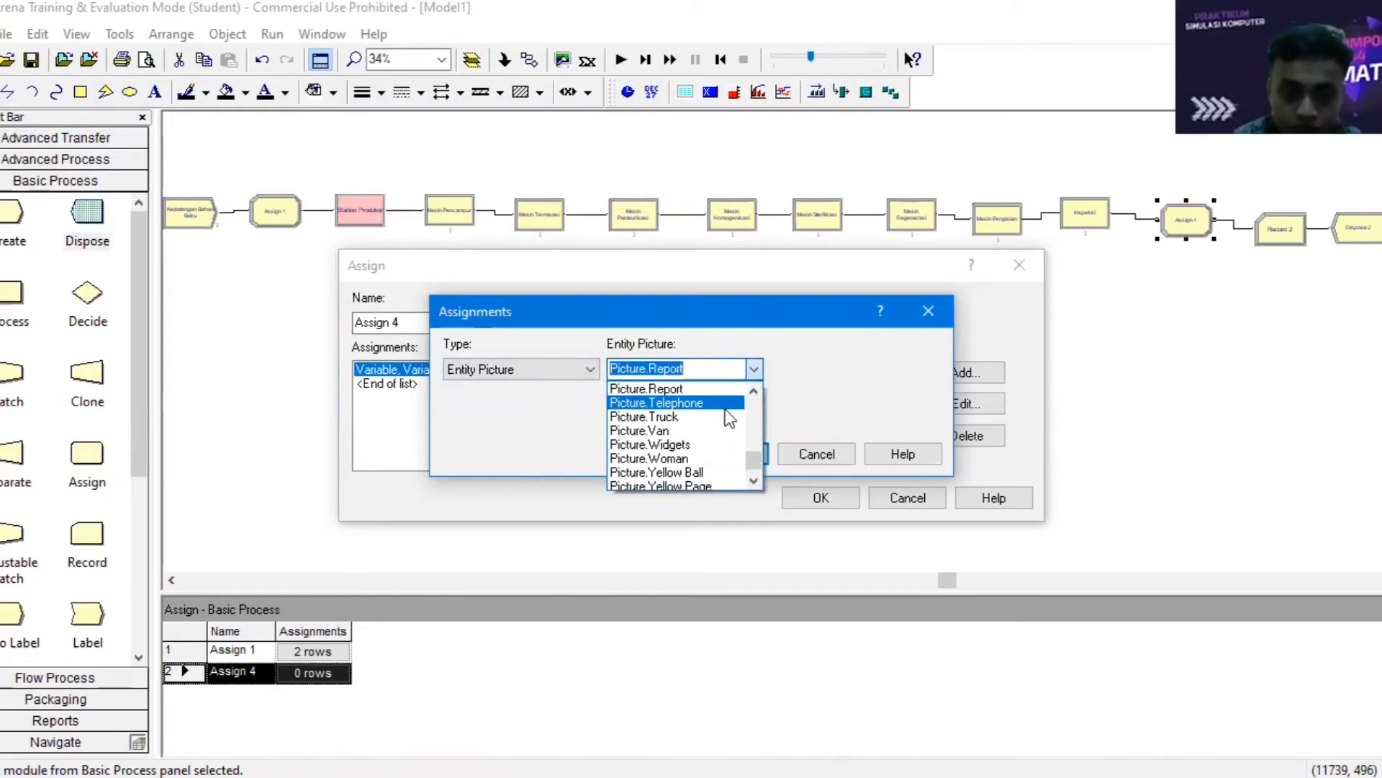
pyautogui.click(694, 431)
pyautogui.click(729, 454)
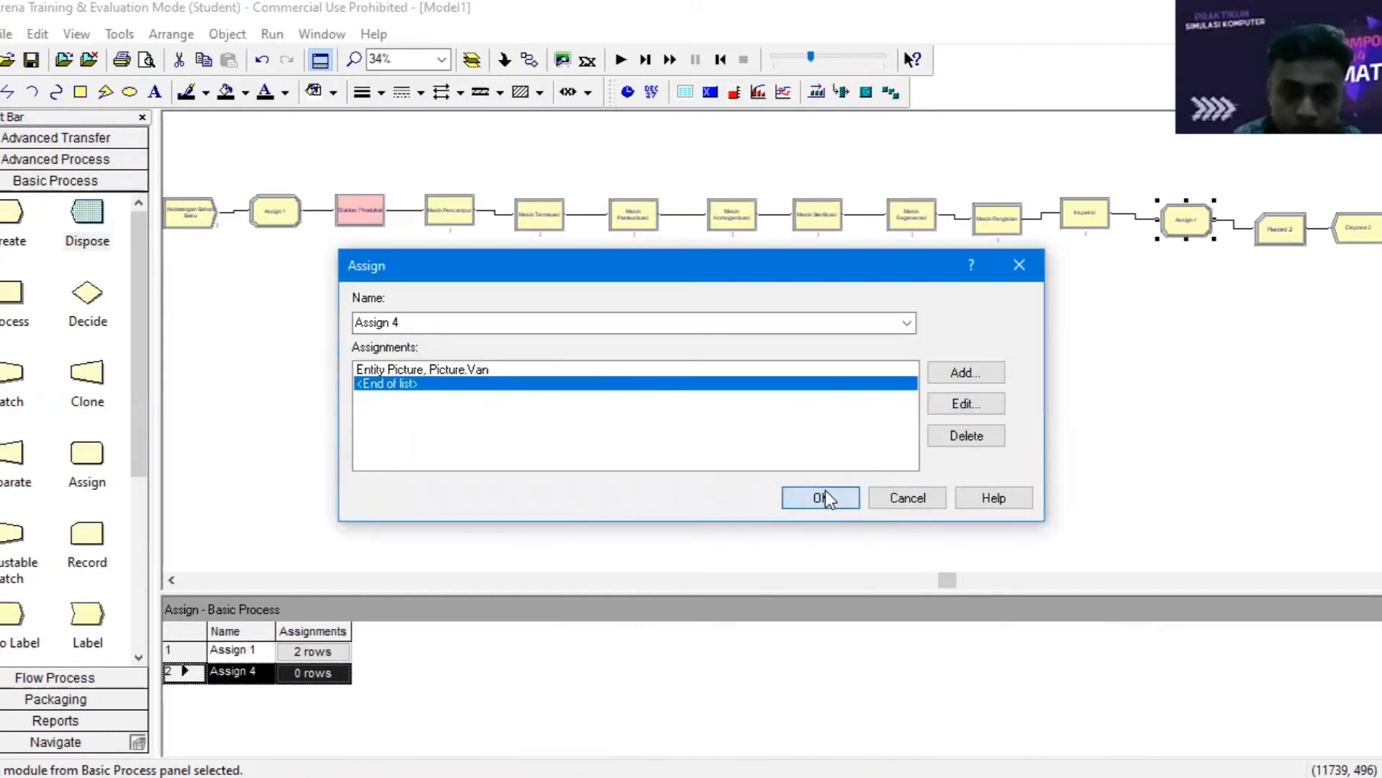
pyautogui.click(818, 498)
# - Add a Count statistic with the counter name "Waktu Total" to the Record module and accept its settings
pyautogui.doubleClick(1278, 228)
pyautogui.click(864, 364)
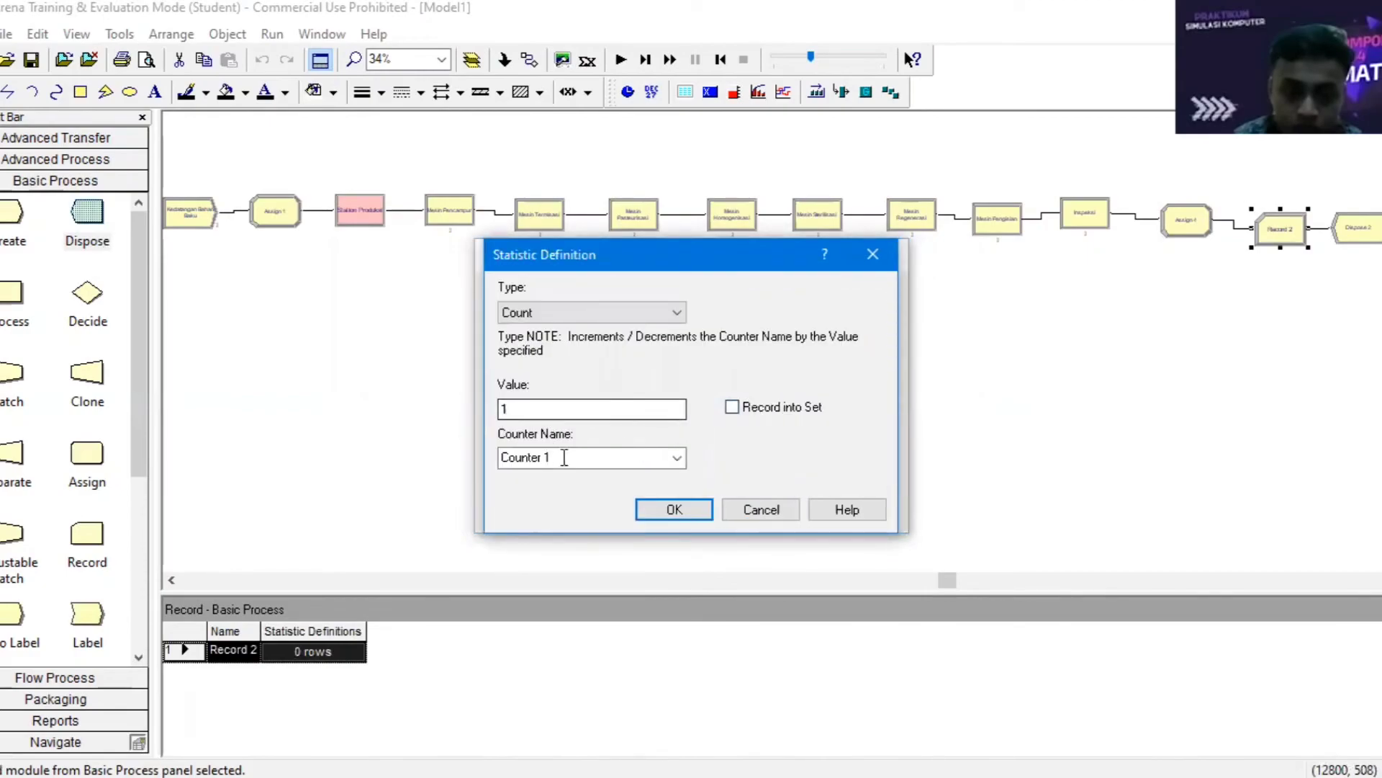
pyautogui.click(587, 454)
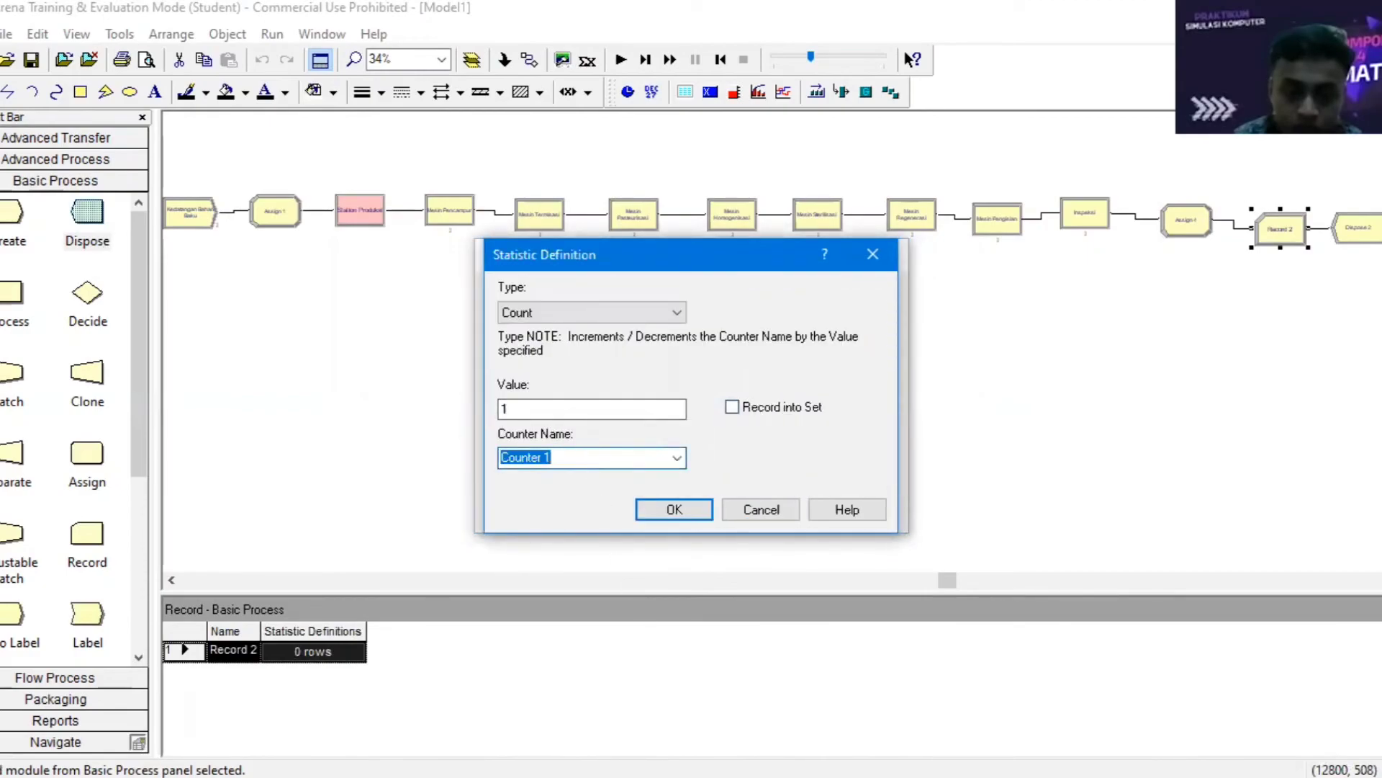
pyautogui.hotkey('alt', 'Tab')
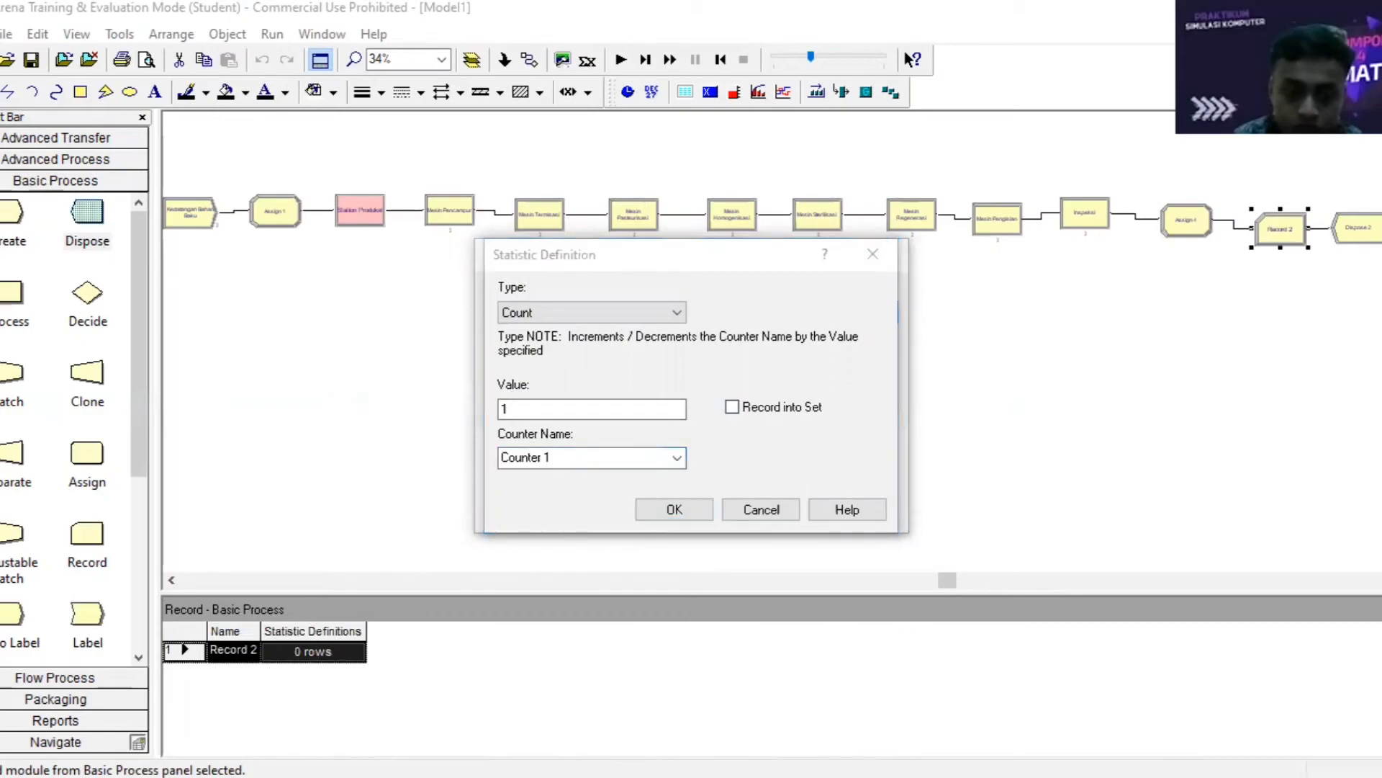
pyautogui.hotkey('alt', 'Tab')
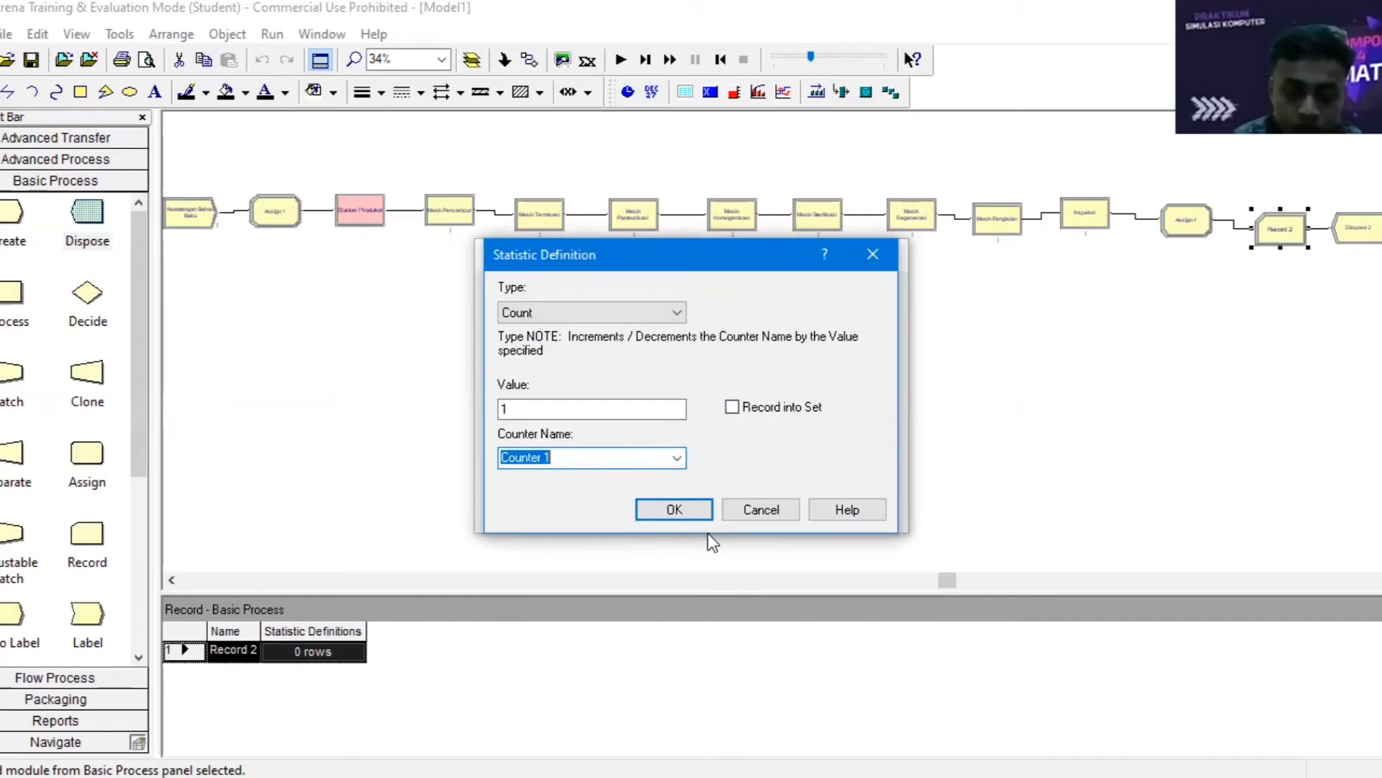
pyautogui.write('Waktu')
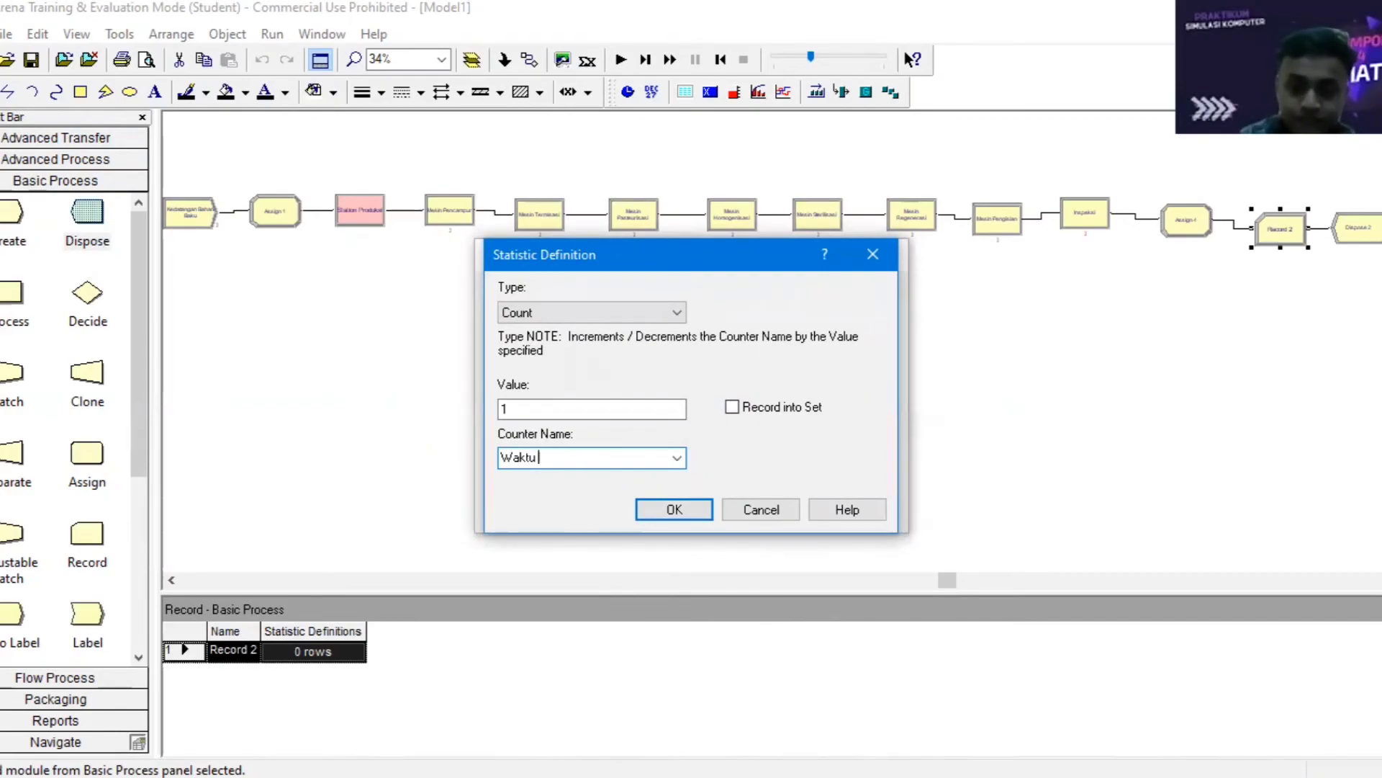
pyautogui.write(' Ke')
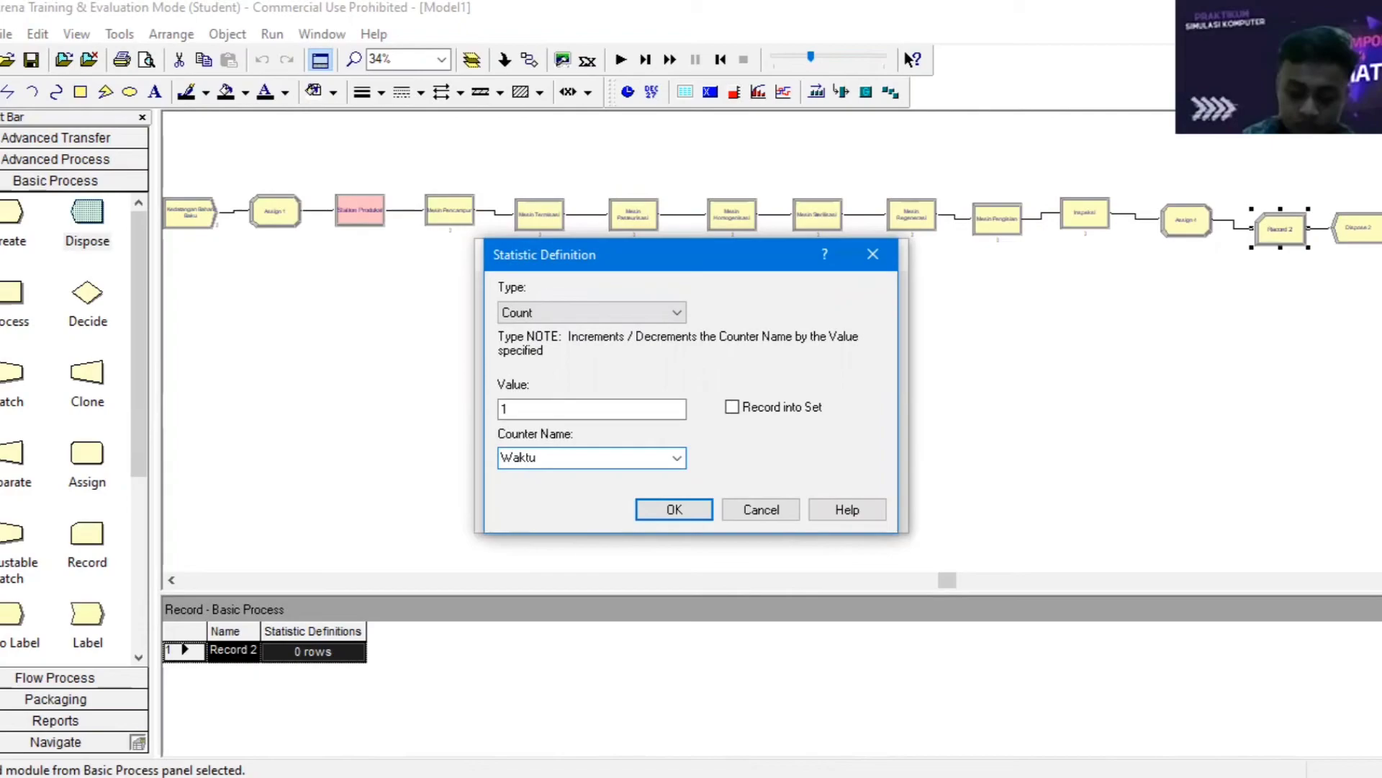
pyautogui.write(' Total')
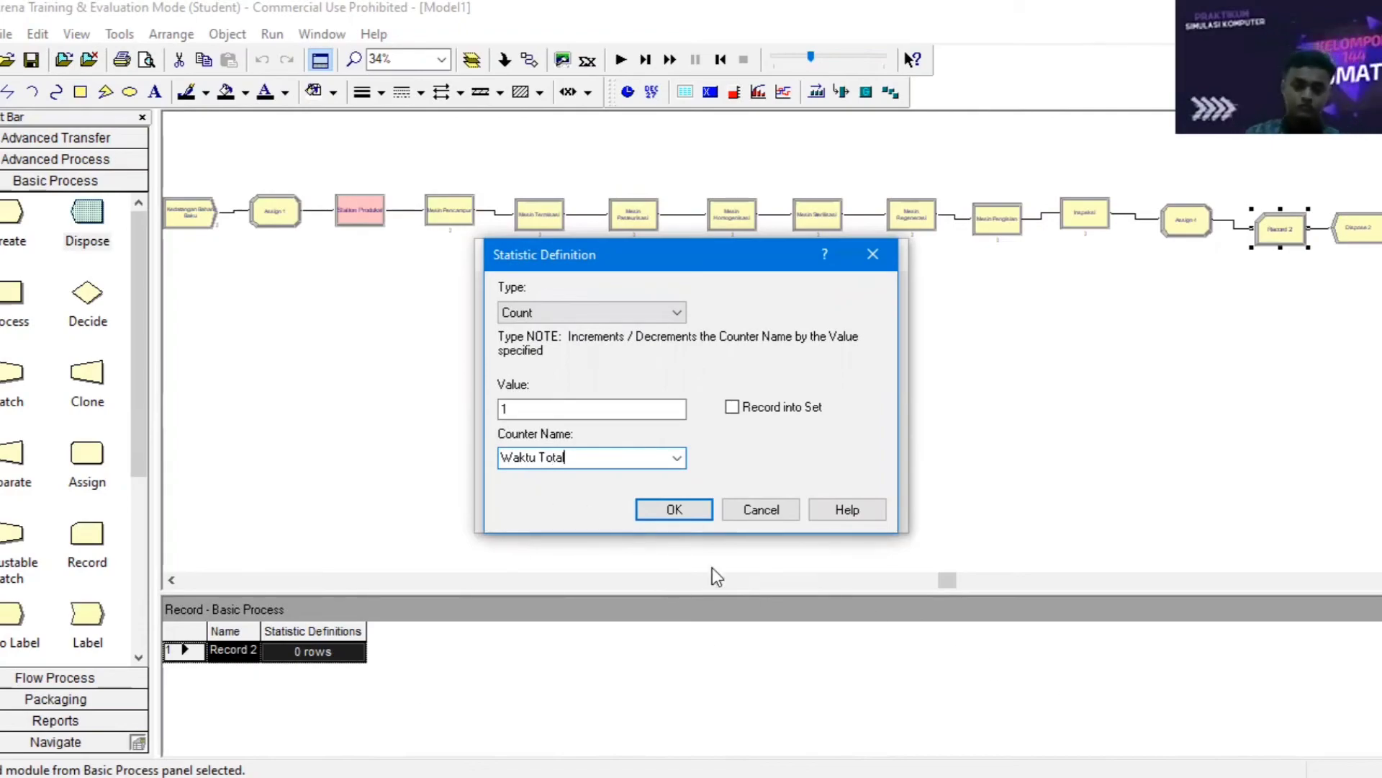
pyautogui.click(675, 510)
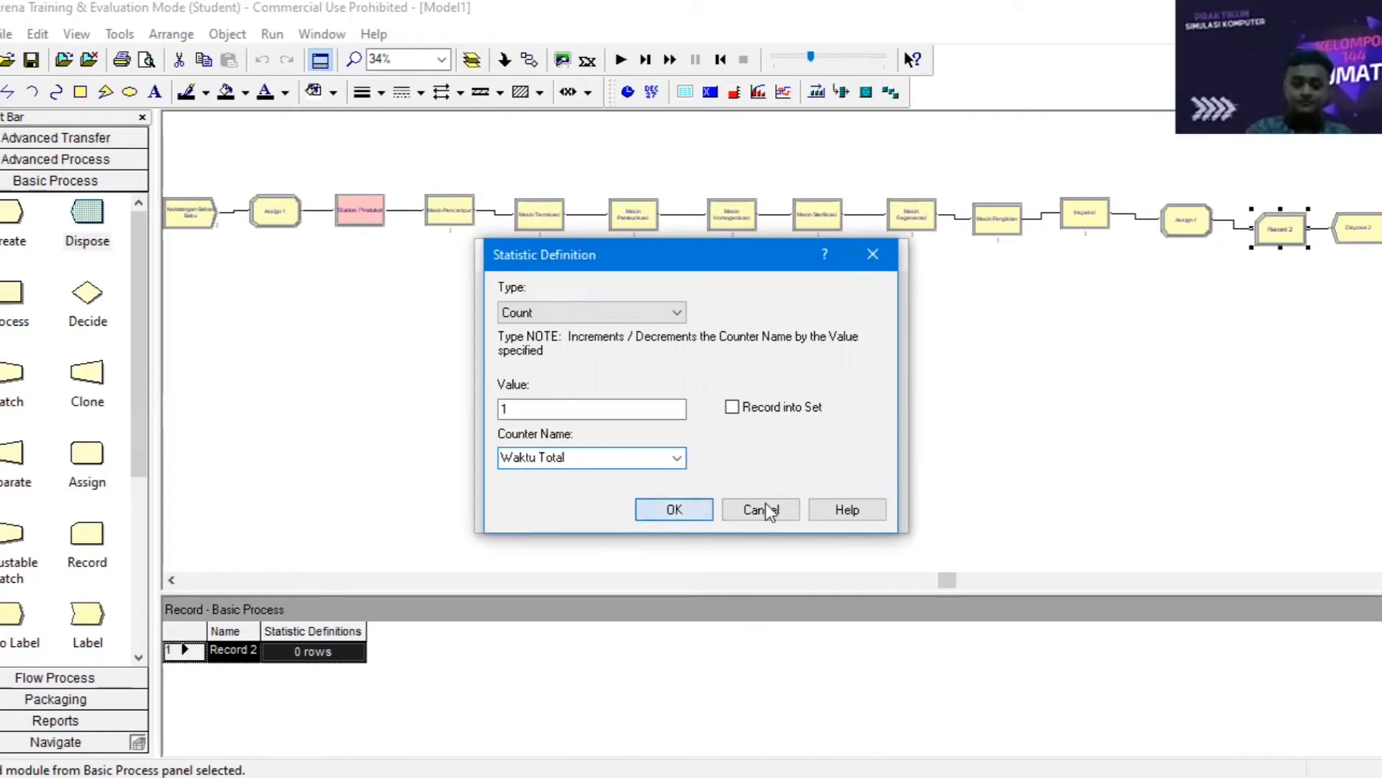
pyautogui.click(684, 509)
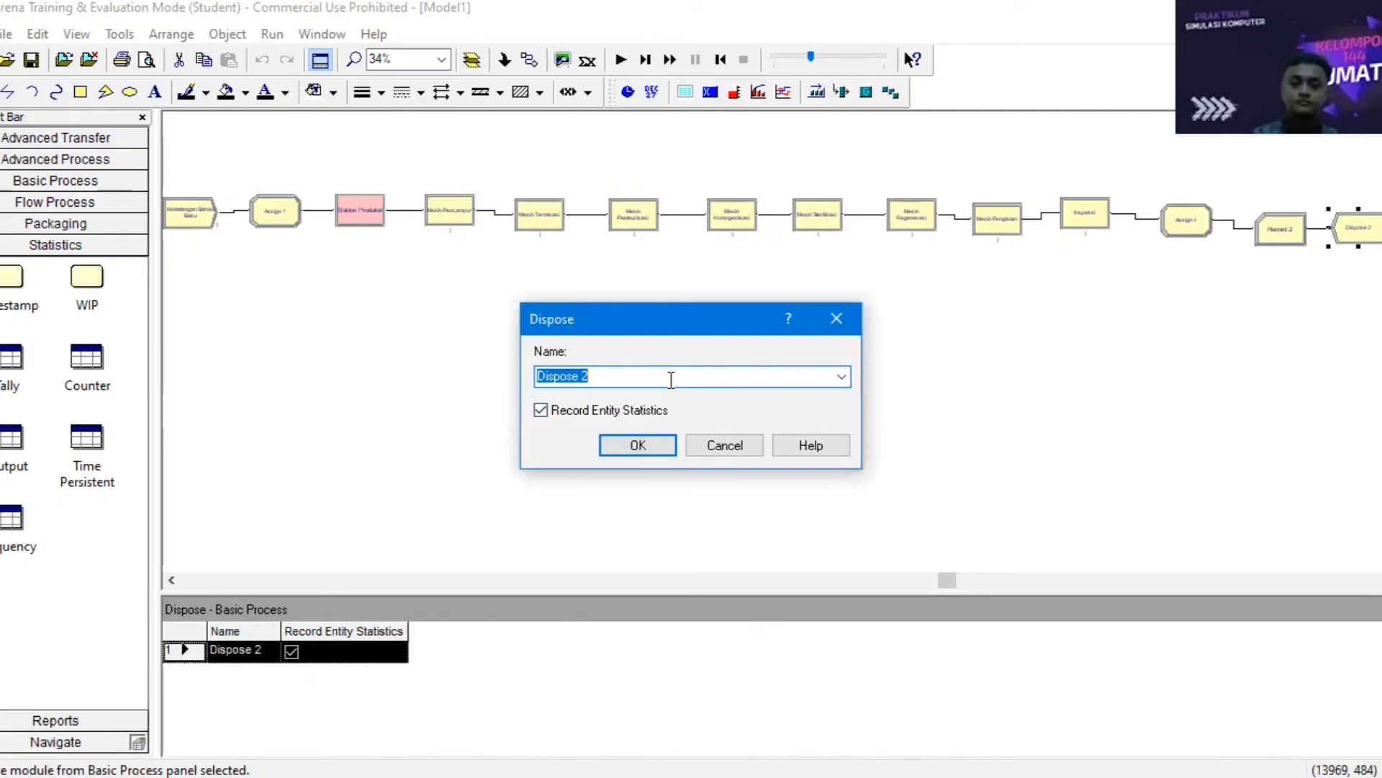
# - Name the Dispose module "Simpan Gudang" and accept its settings
pyautogui.write('Simpan ')
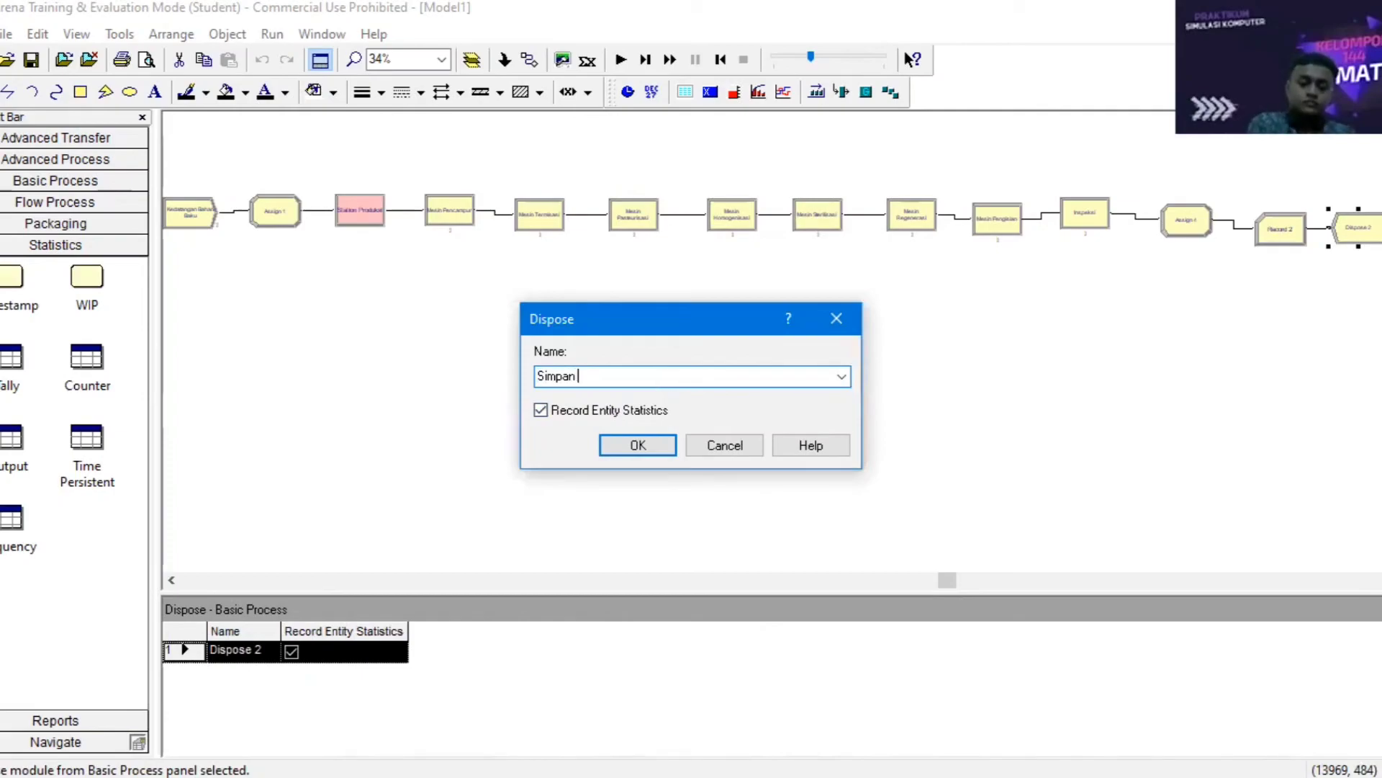
pyautogui.write('Gudang')
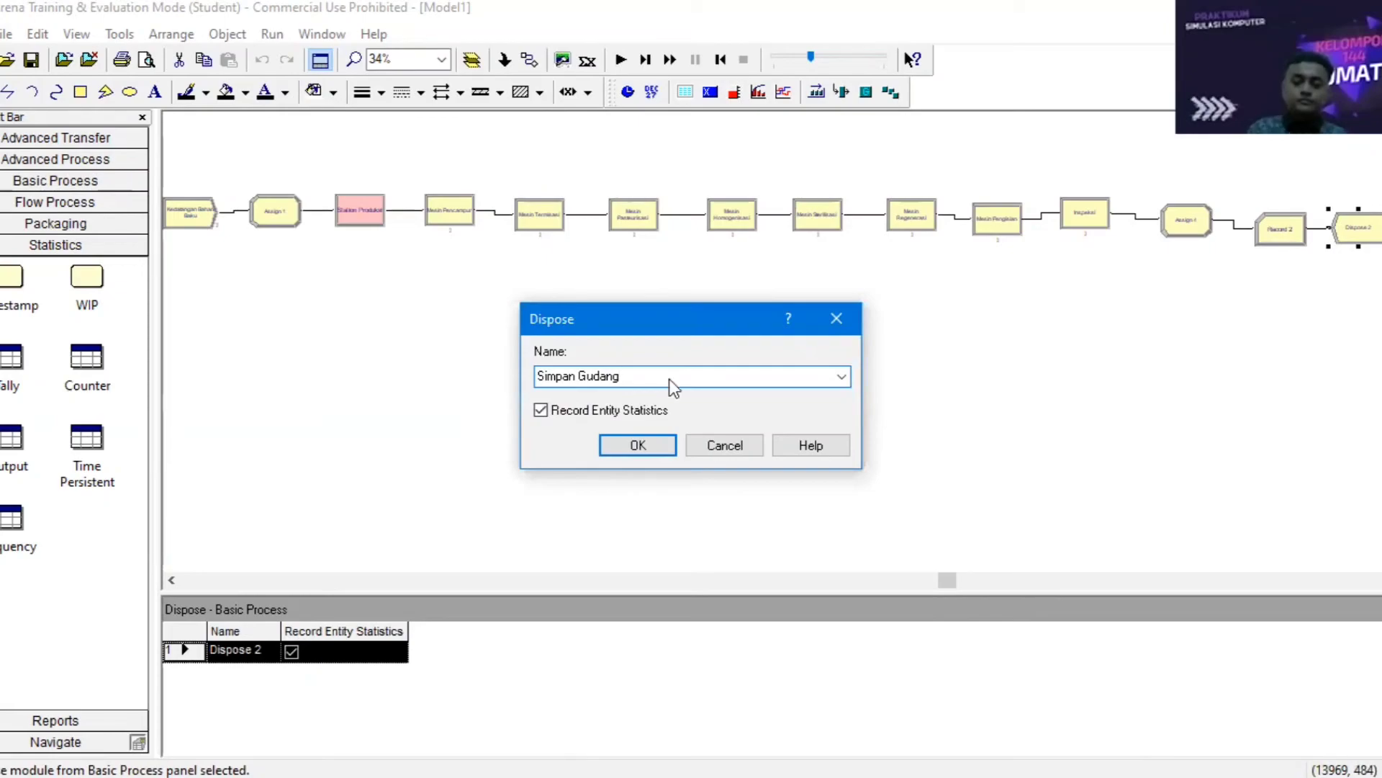
pyautogui.press('Return')
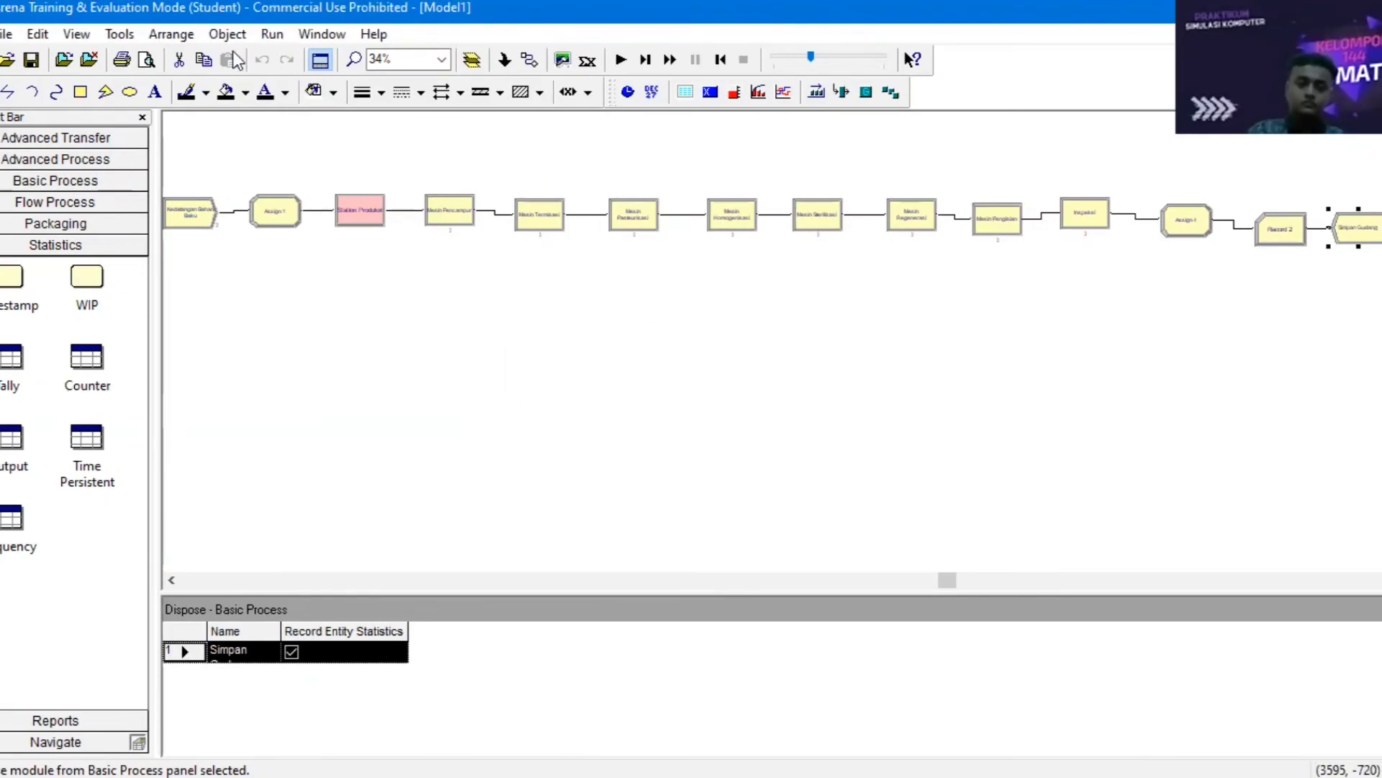
# - Open the run setup and set the number of replications to 10
pyautogui.click(251, 38)
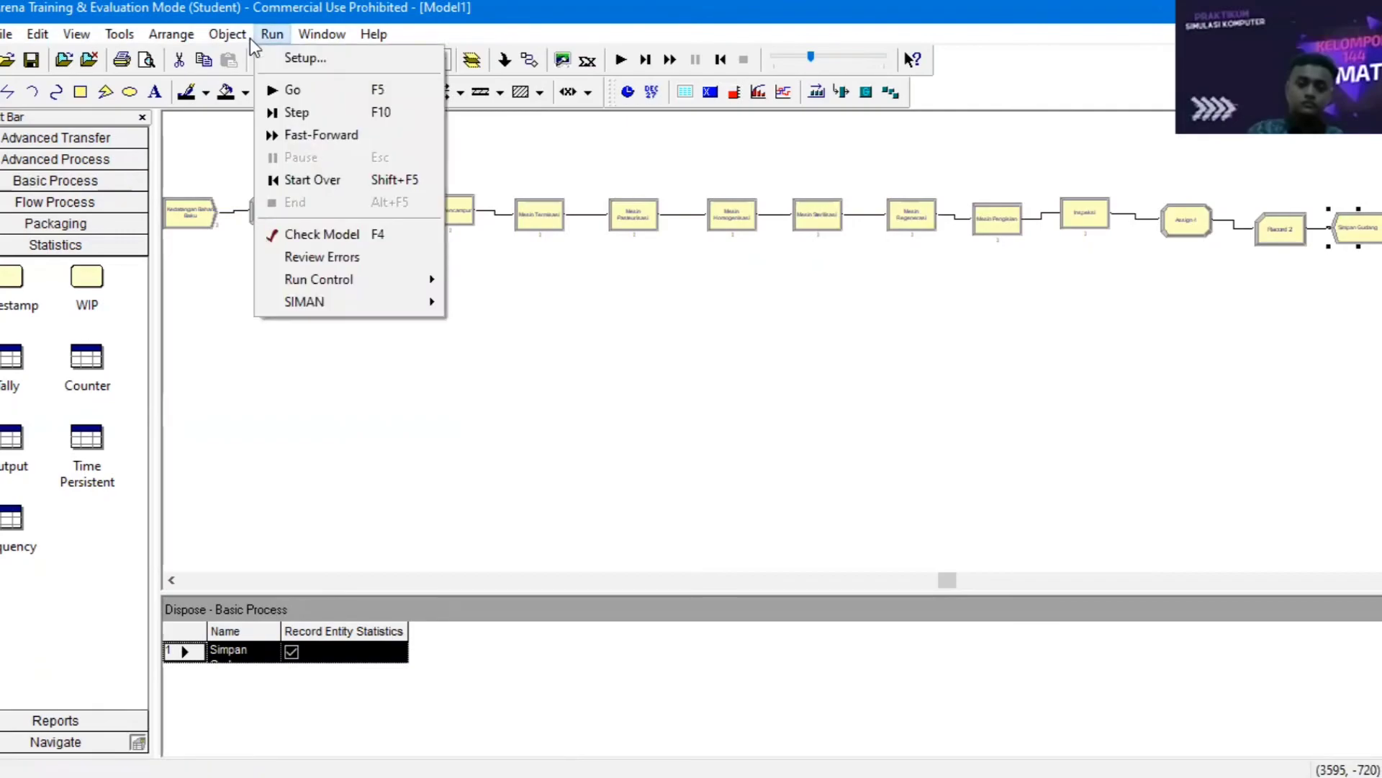
pyautogui.click(317, 57)
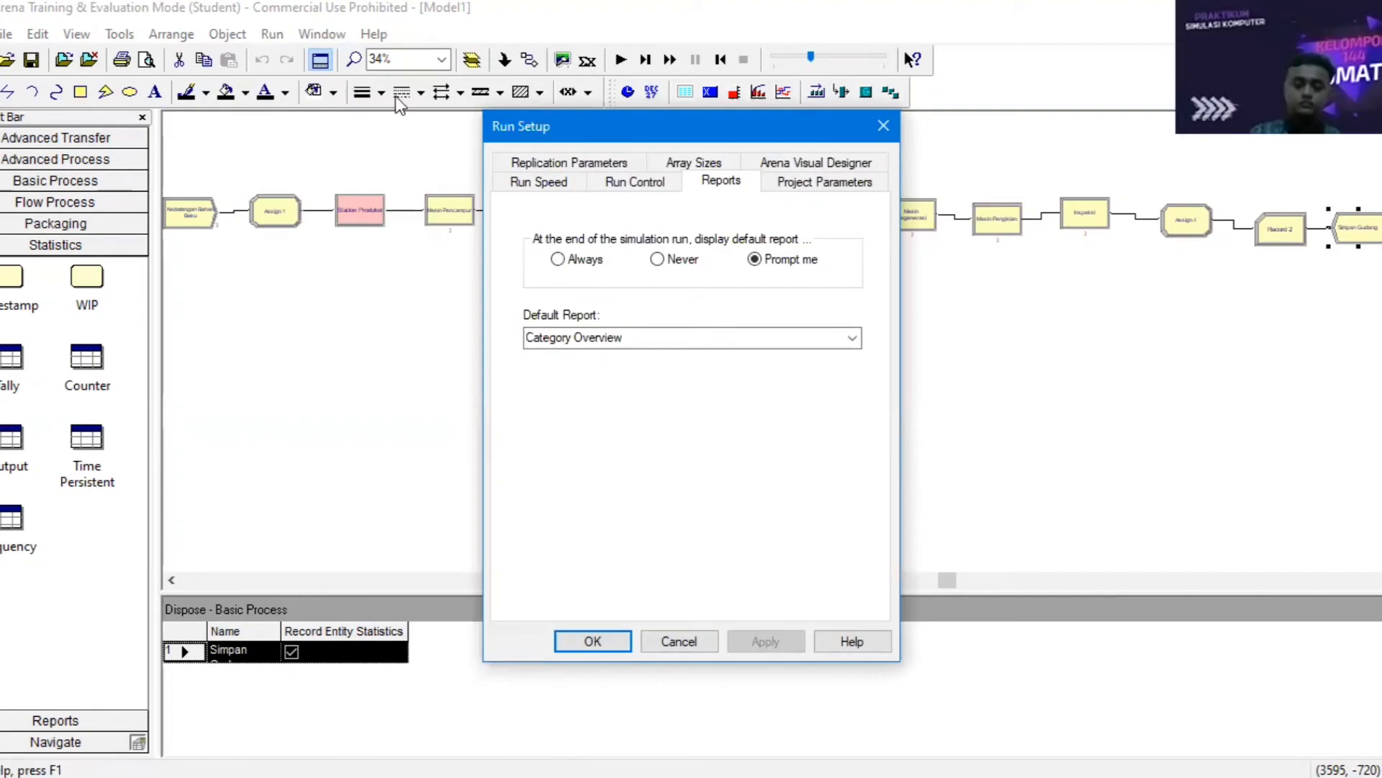
pyautogui.click(589, 172)
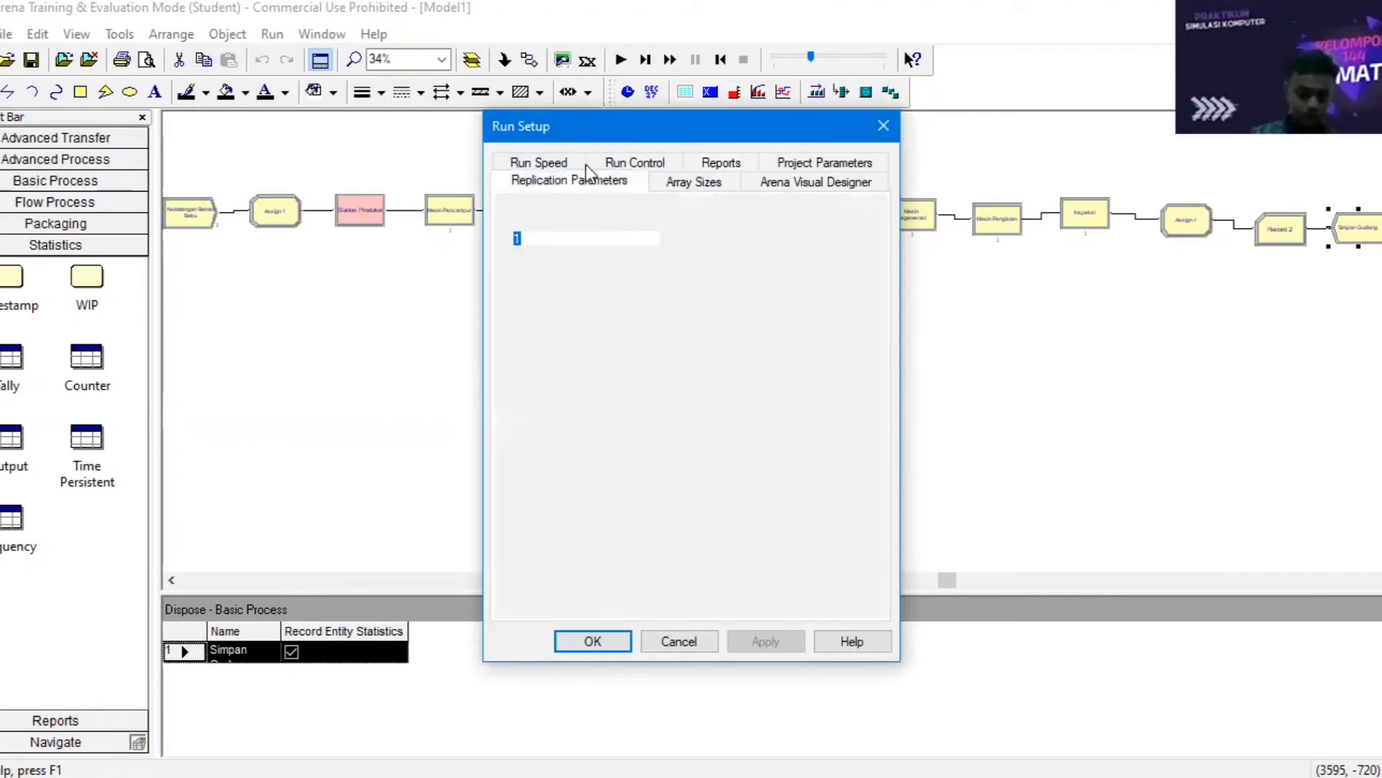
pyautogui.write('10')
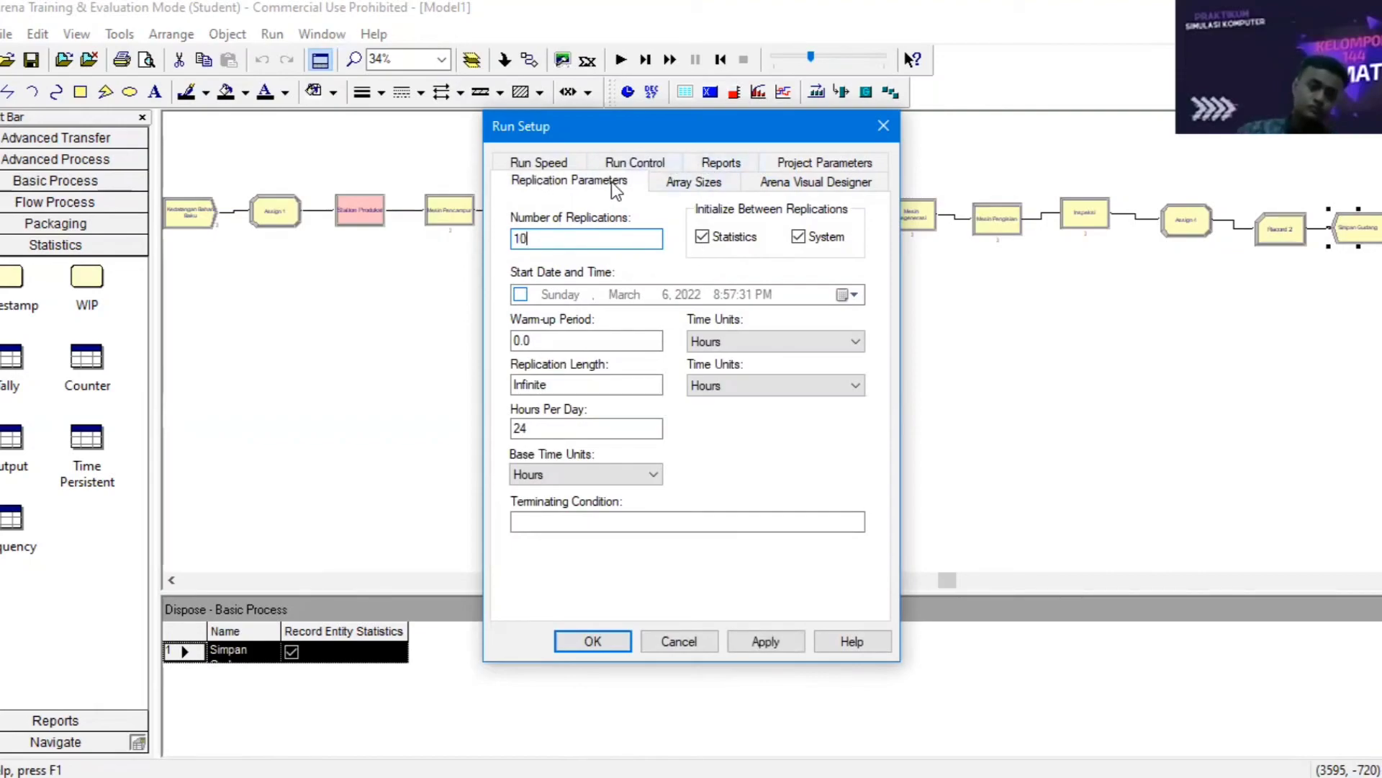
# - Enable all remaining statistics collection in the project parameters: Costing, Tanks, Processes, Stations, Transporters, Conveyors and Activity Areas
pyautogui.click(831, 162)
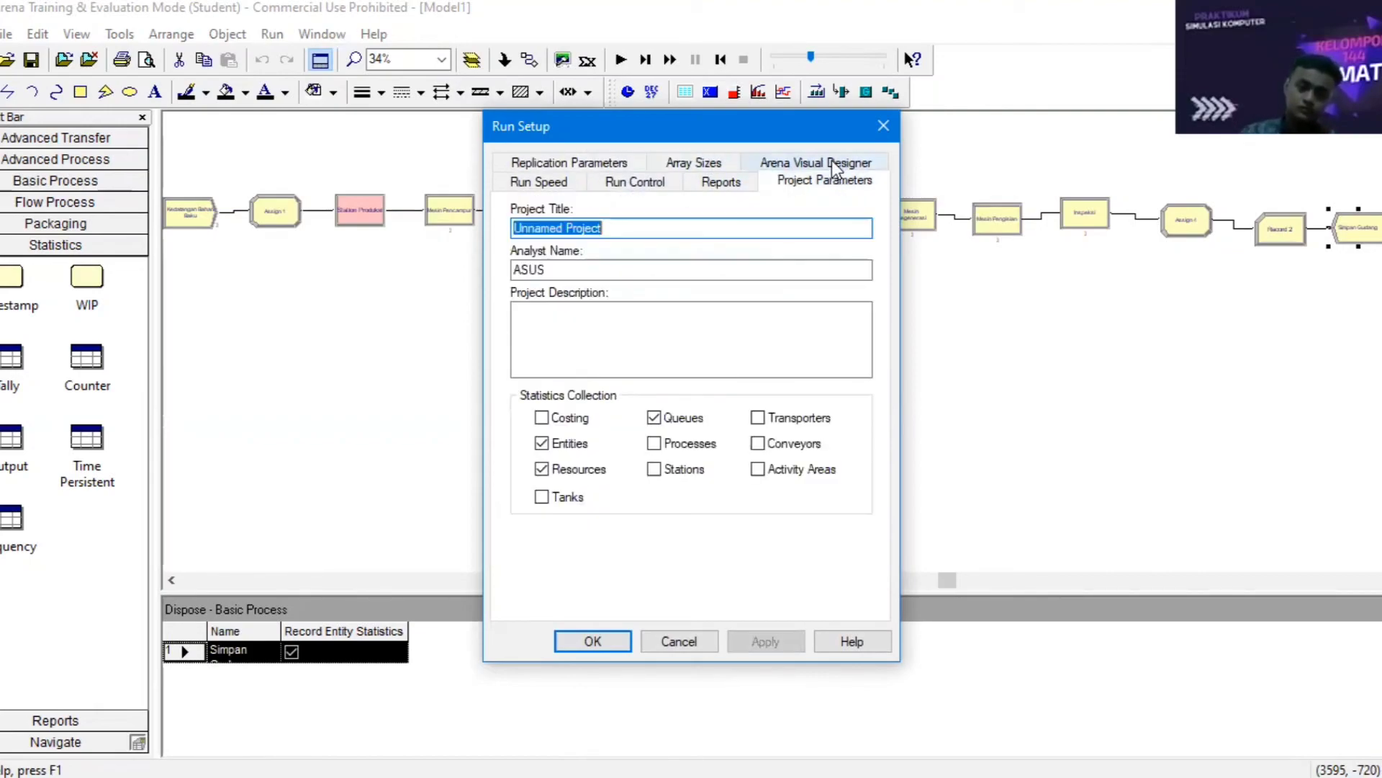
pyautogui.click(542, 418)
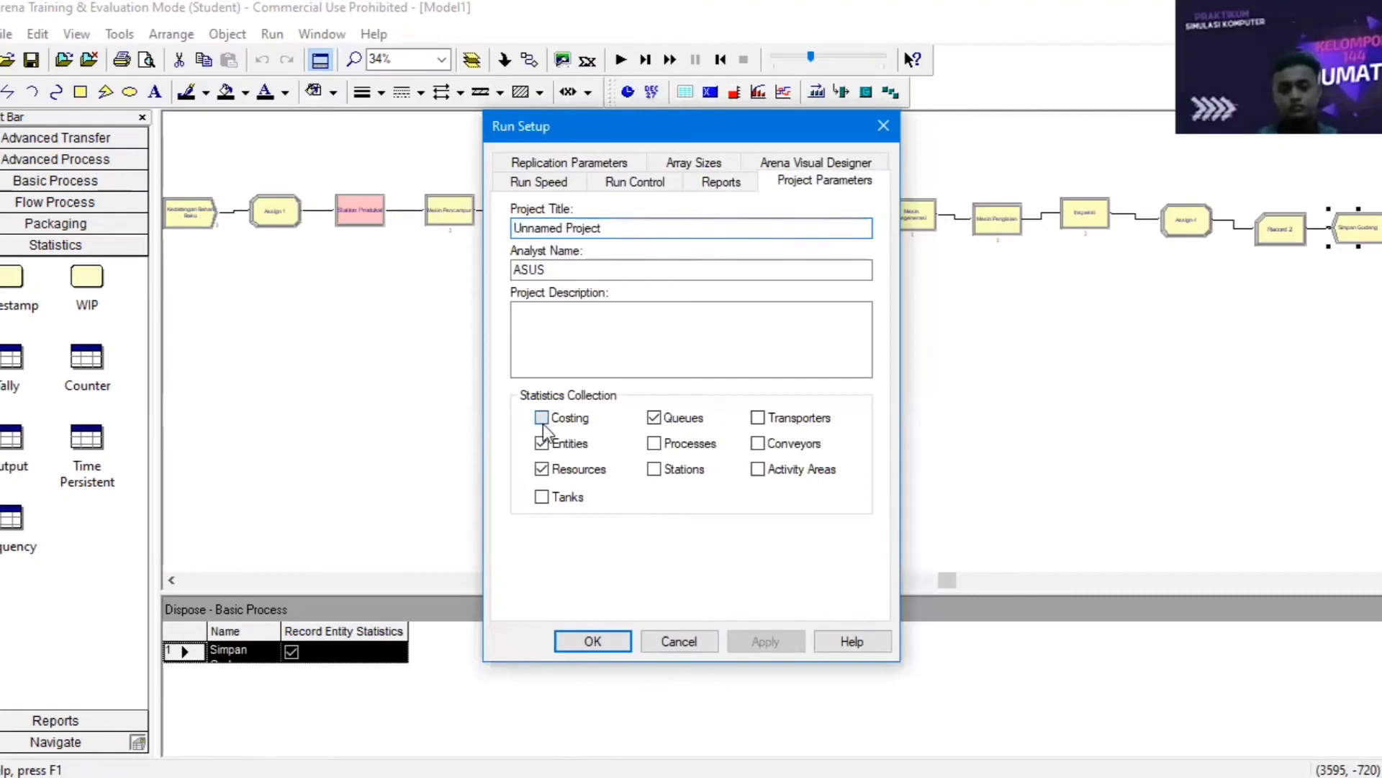
pyautogui.click(541, 496)
pyautogui.click(666, 443)
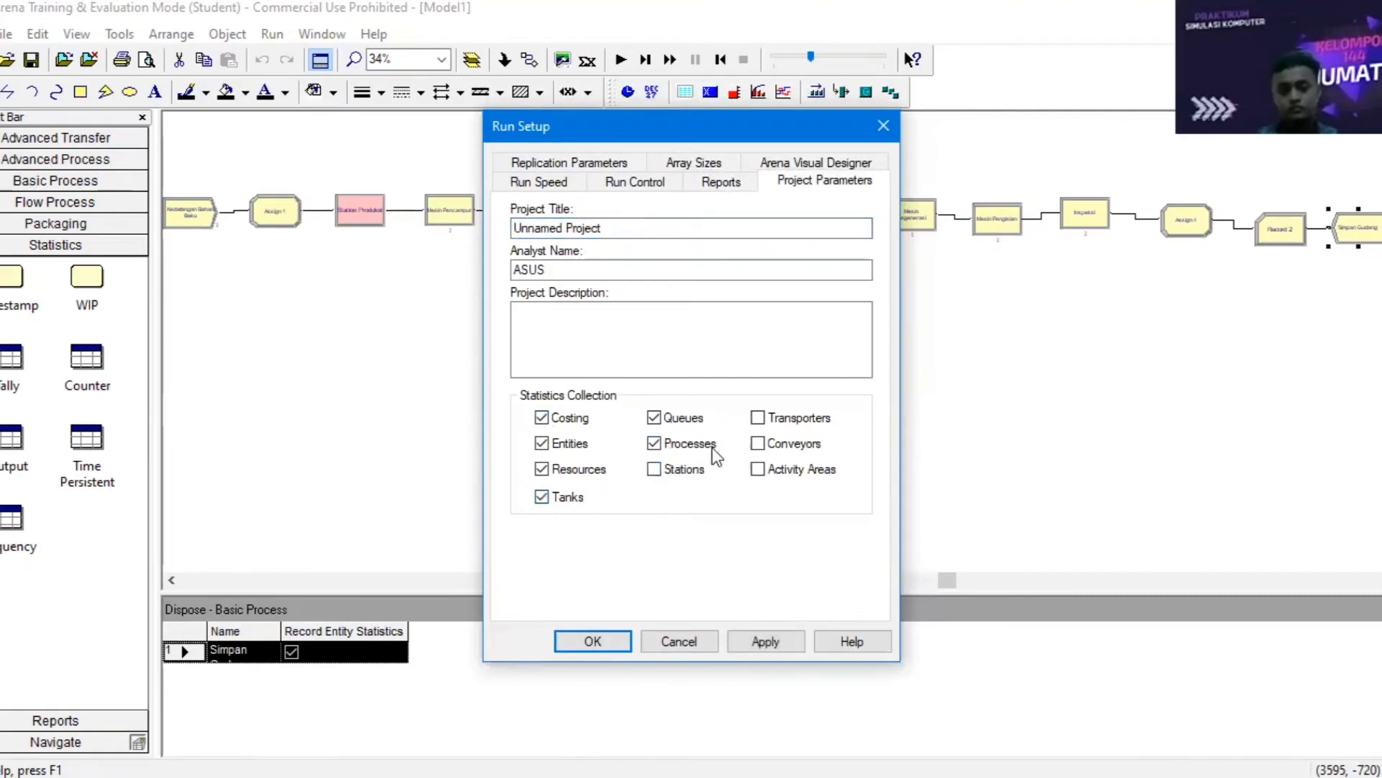
pyautogui.click(654, 469)
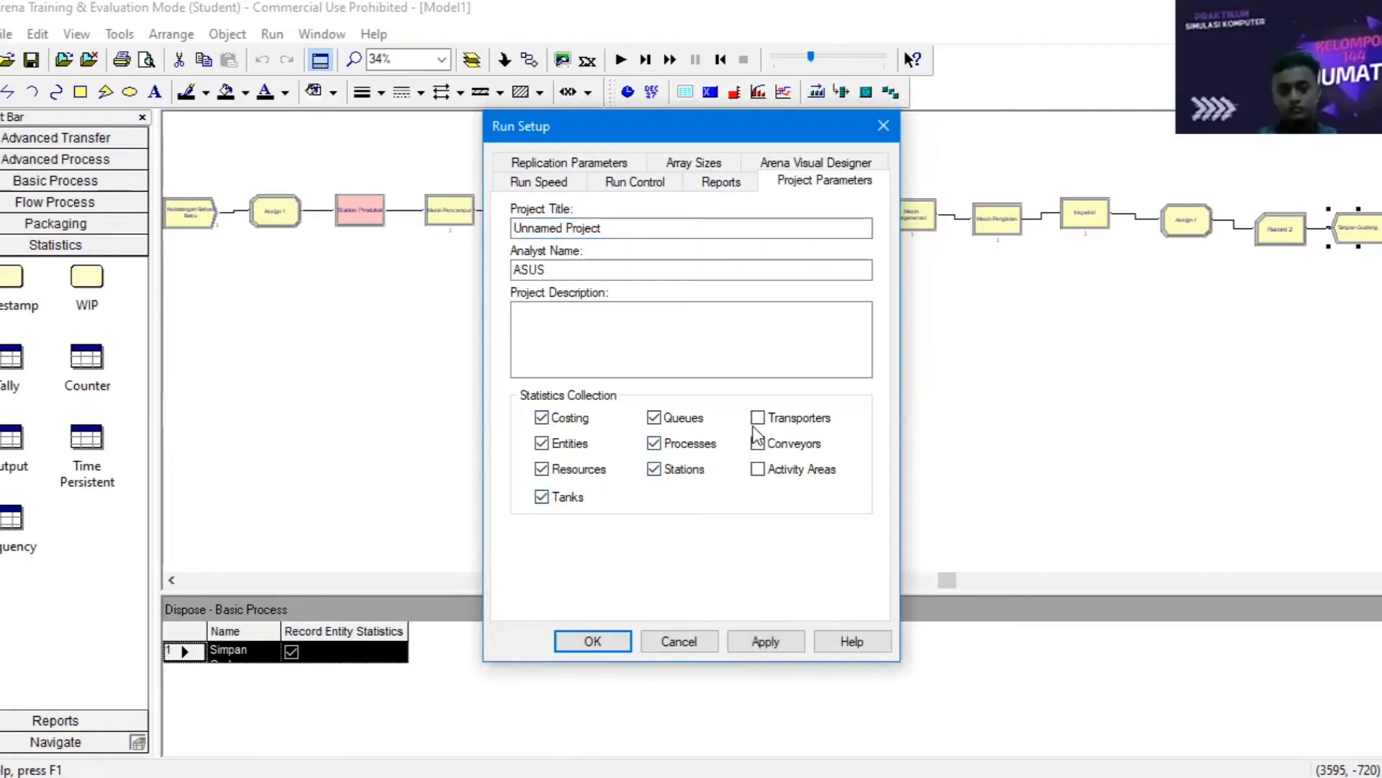
pyautogui.click(758, 469)
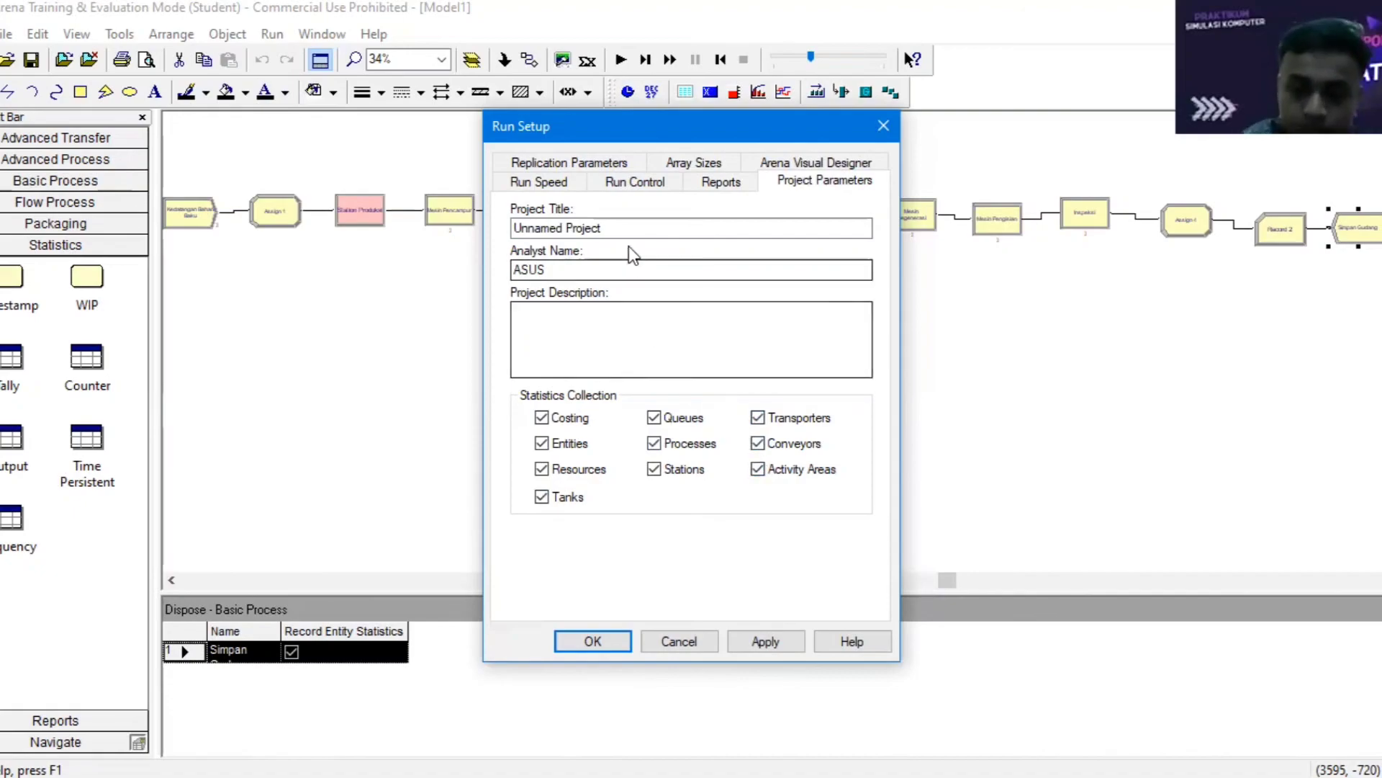
# - Set the default report to SIMAN Summary Report(.out file) and accept the run setup
pyautogui.click(715, 184)
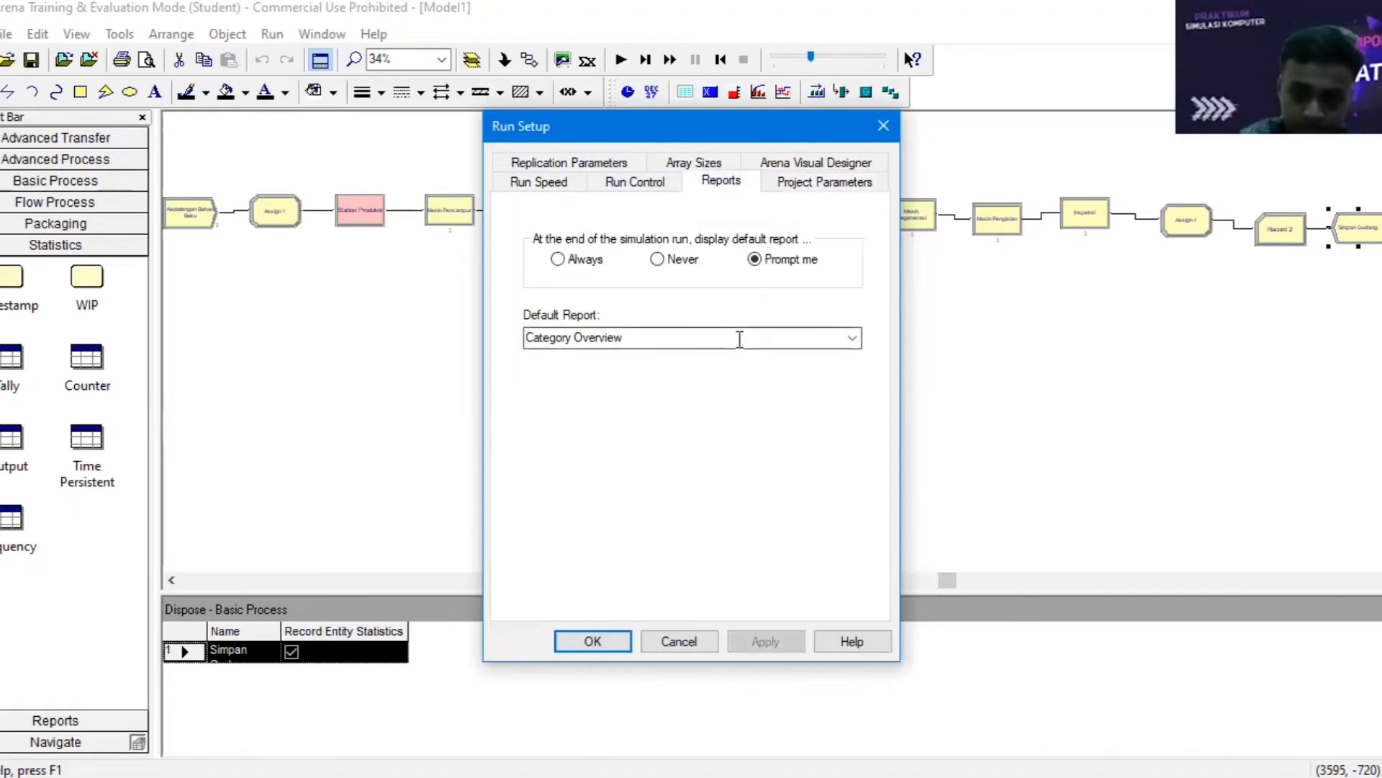
pyautogui.click(834, 336)
pyautogui.click(854, 338)
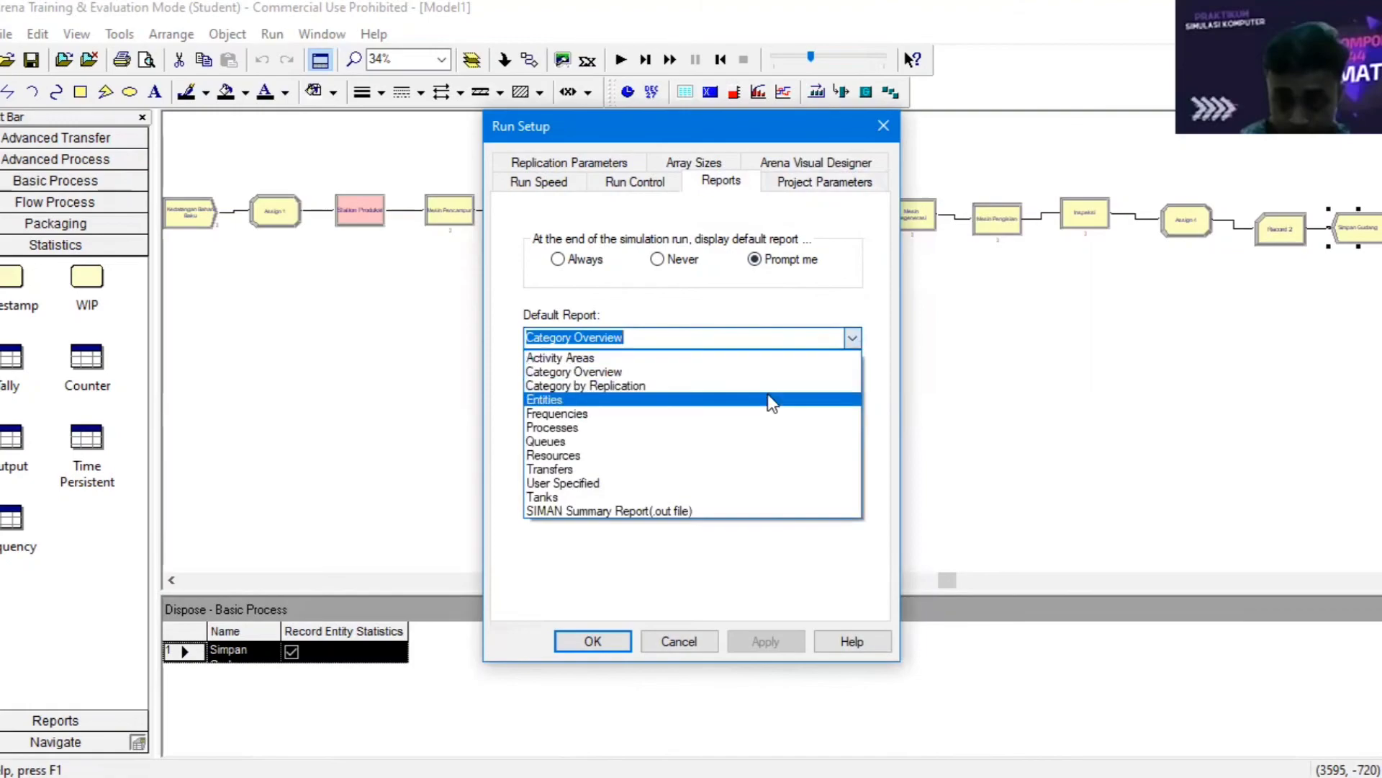
pyautogui.click(701, 503)
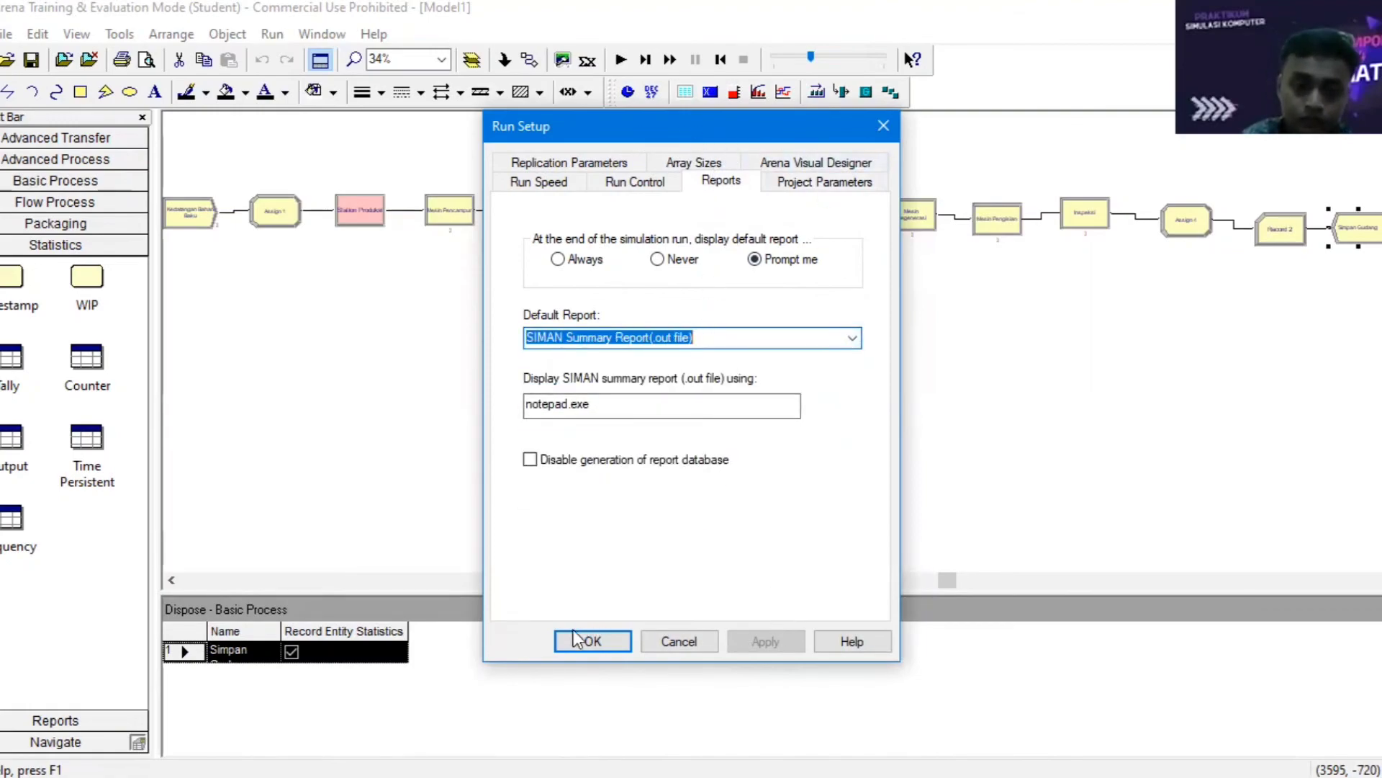
pyautogui.click(598, 643)
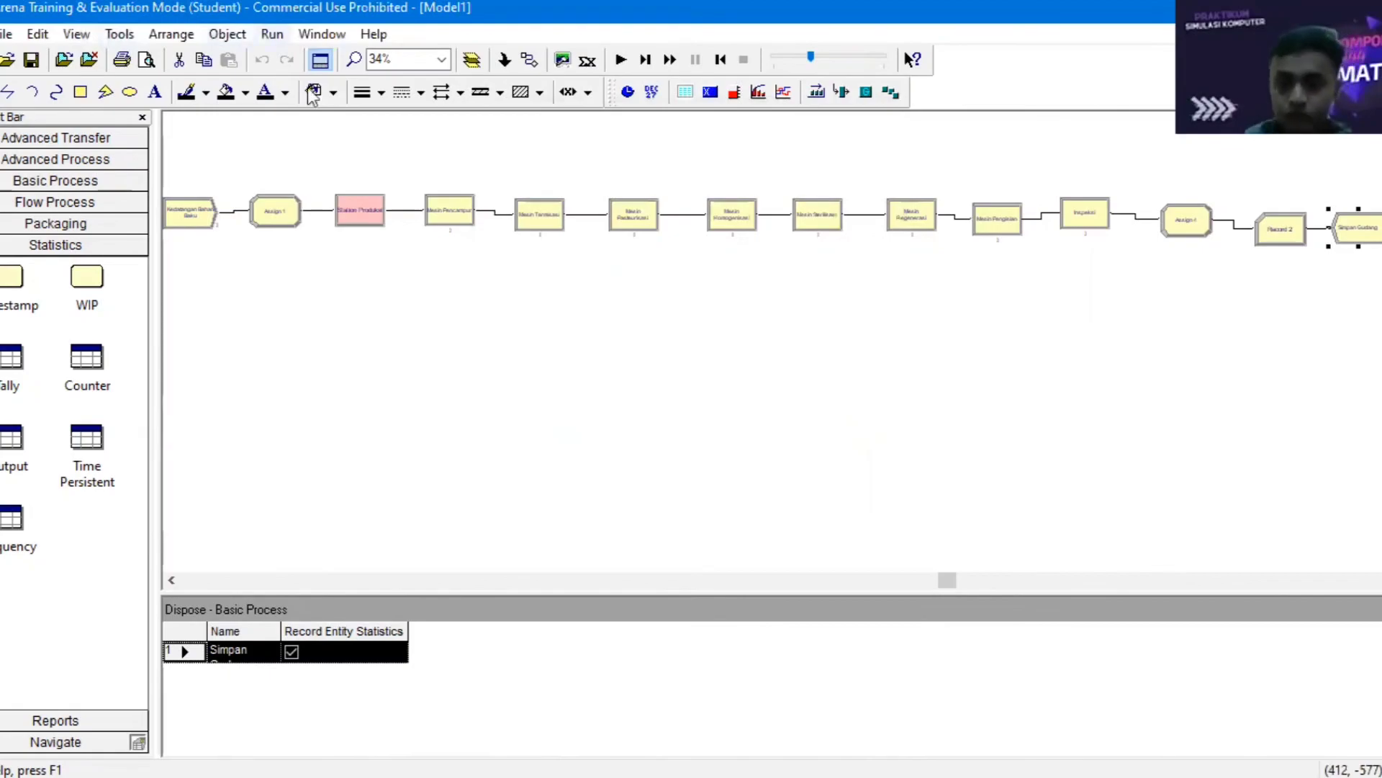
# - Run the simulation to completion and choose to see its results
pyautogui.click(272, 34)
pyautogui.click(292, 84)
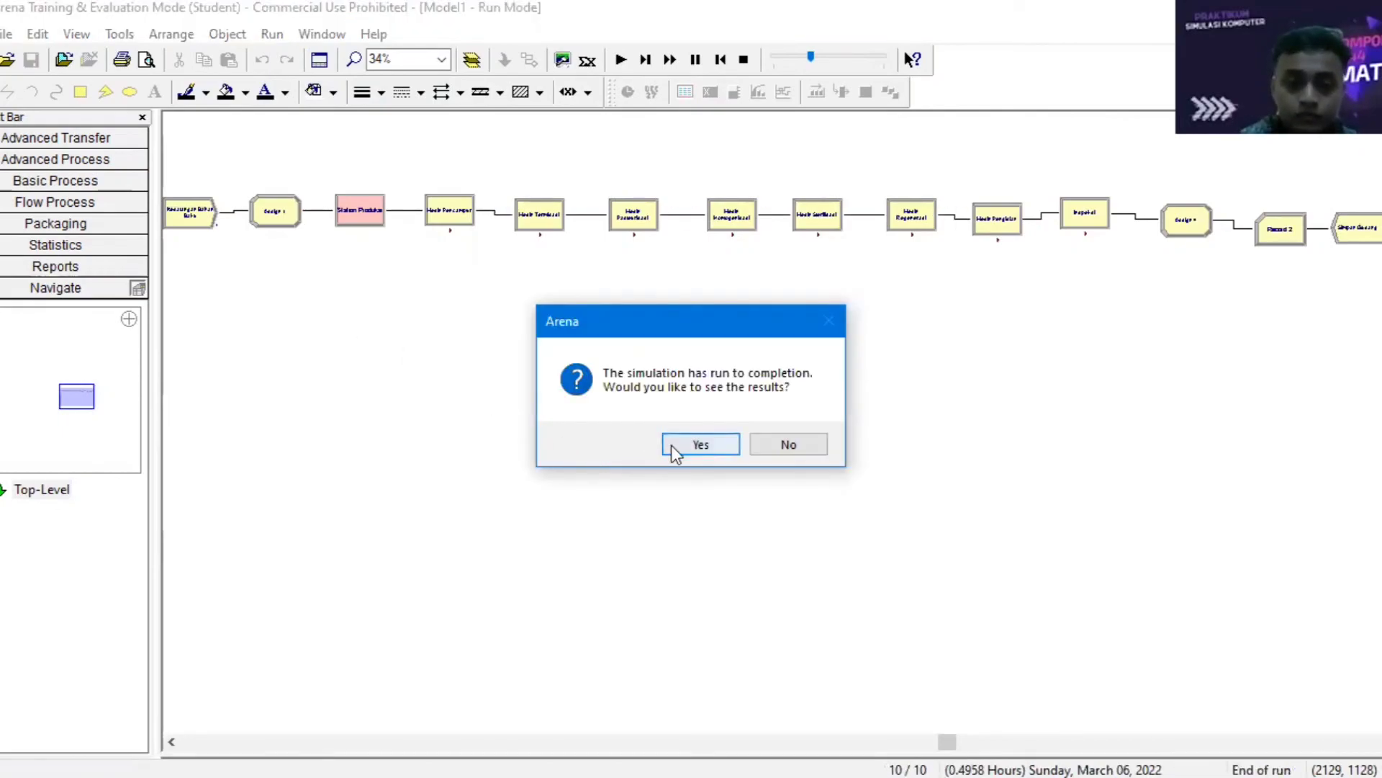
pyautogui.click(719, 443)
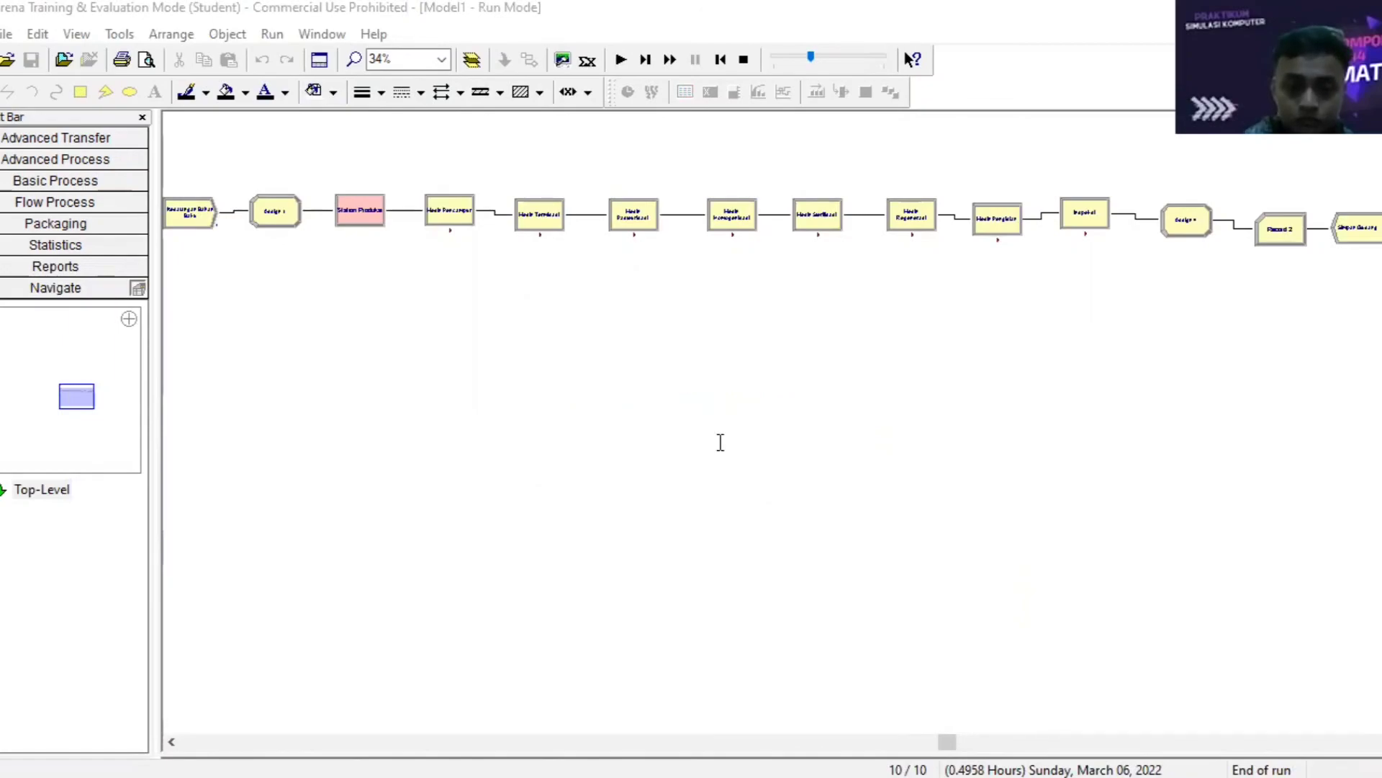